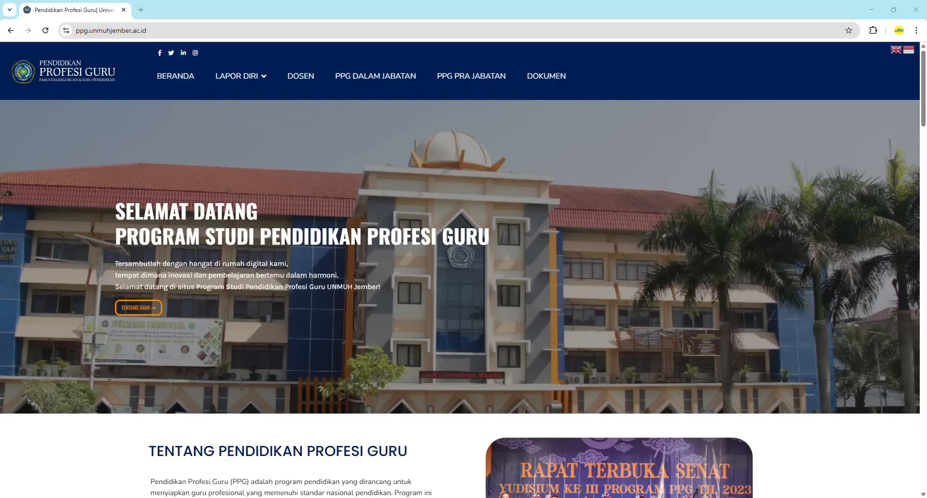
# Switch from Chrome to File Explorer showing the Contoh Unggahan Lapor Diri sample files folder
pyautogui.hotkey('alt', 'Tab')
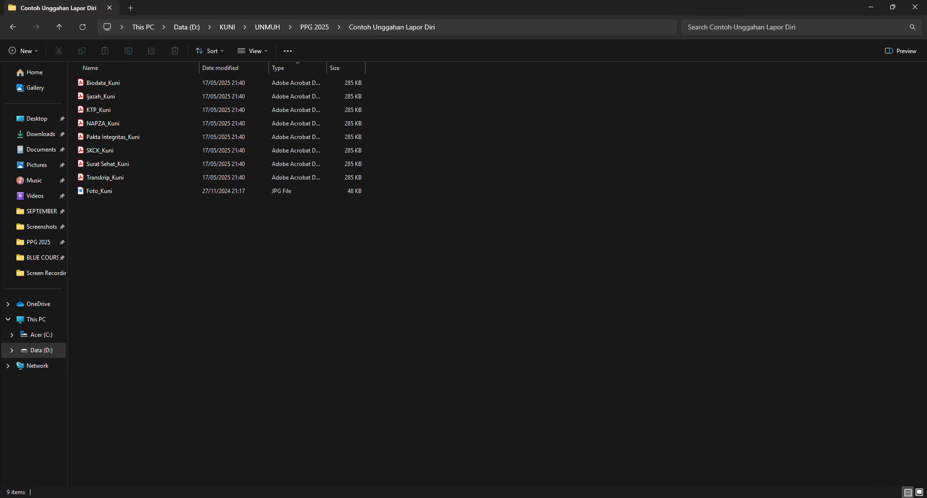
# Bring the Chrome window with the PPG UNMUH Jember homepage back to the front
pyautogui.moveTo(401, 497)
pyautogui.click(401, 464)
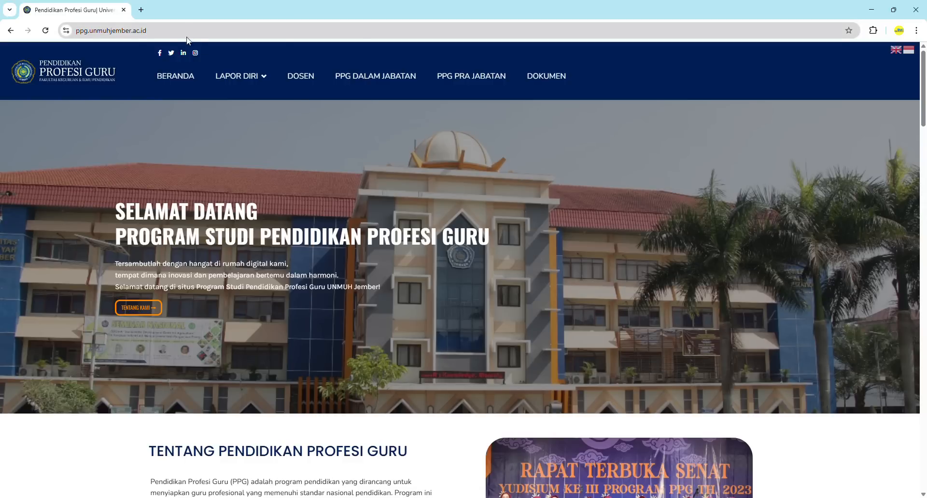
# Open the PPG bagi Guru Tertentu self-report page through YUK LAPOR DIRI!
pyautogui.moveTo(244, 79)
pyautogui.scroll(-5, 401, 358)
pyautogui.scroll(-4, 401, 360)
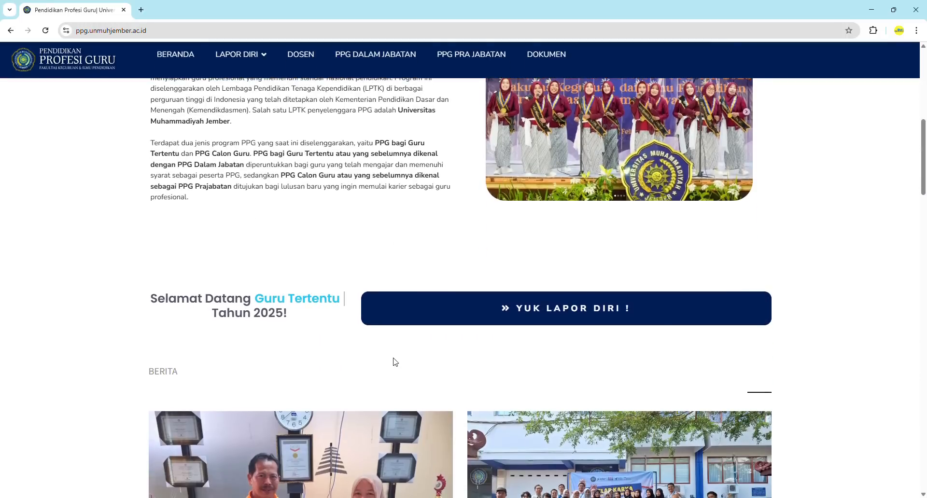
pyautogui.click(564, 313)
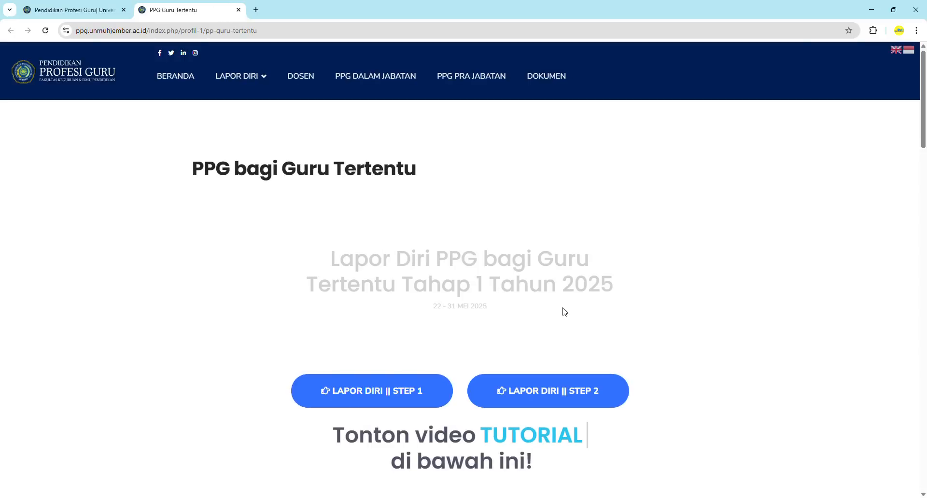
# Review the Lapor Diri timeline and launch the LAPOR DIRI || STEP 1 registration link
pyautogui.scroll(-10, 564, 312)
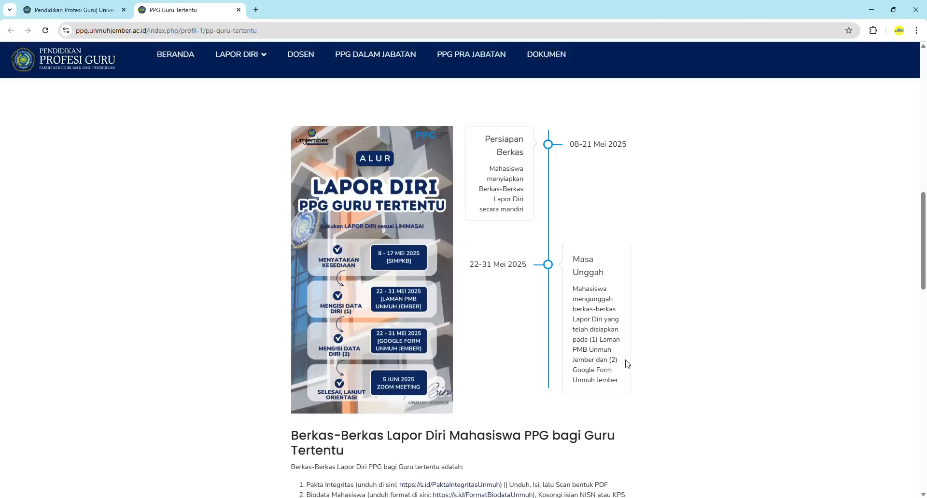
pyautogui.scroll(2, 627, 364)
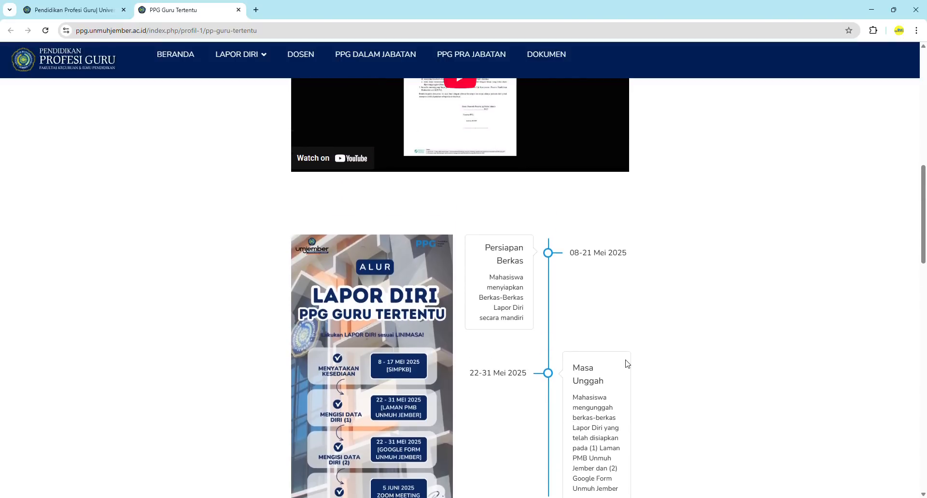
pyautogui.scroll(10, 628, 363)
pyautogui.scroll(2, 627, 364)
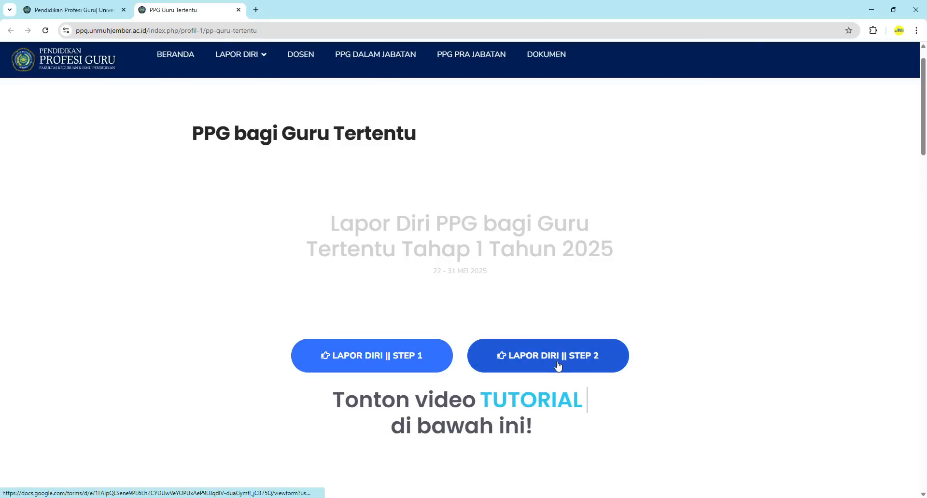
pyautogui.click(379, 360)
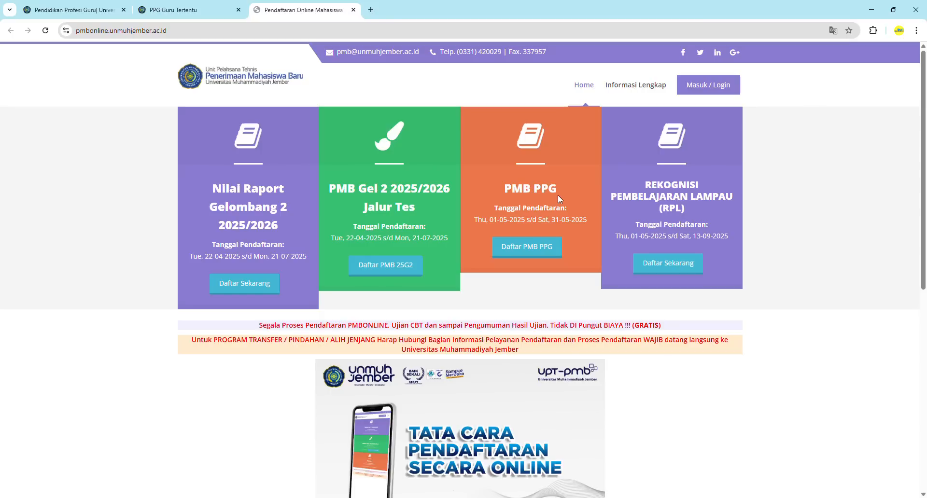
# Open the Daftar PMB PPG registration form with the cursor in Nama Lengkap
pyautogui.click(529, 252)
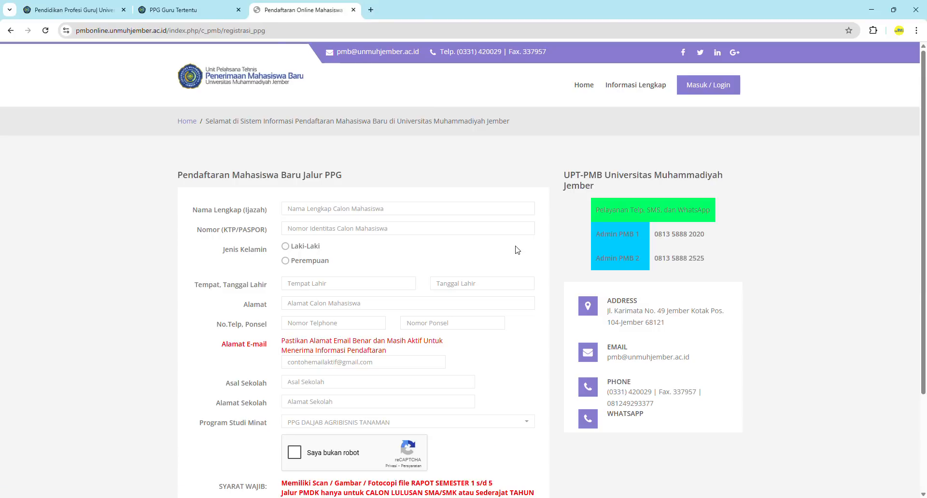
pyautogui.scroll(-3, 429, 193)
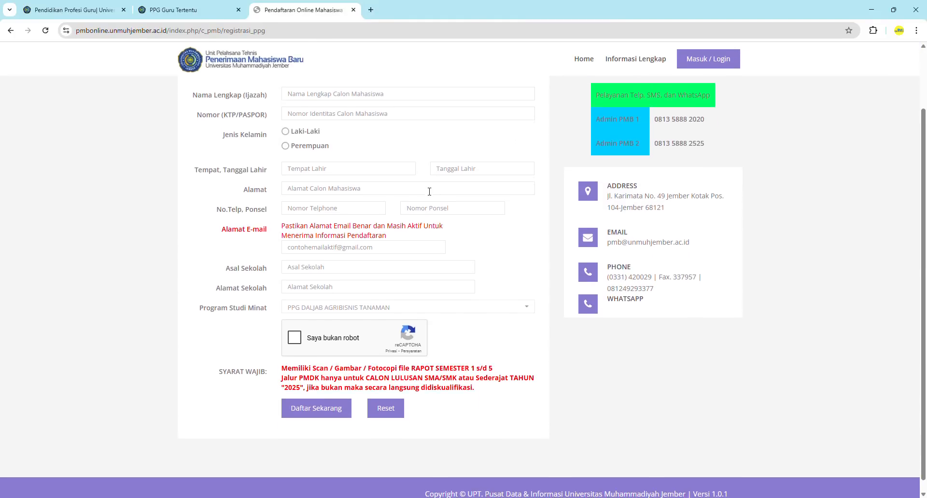
pyautogui.scroll(1, 429, 192)
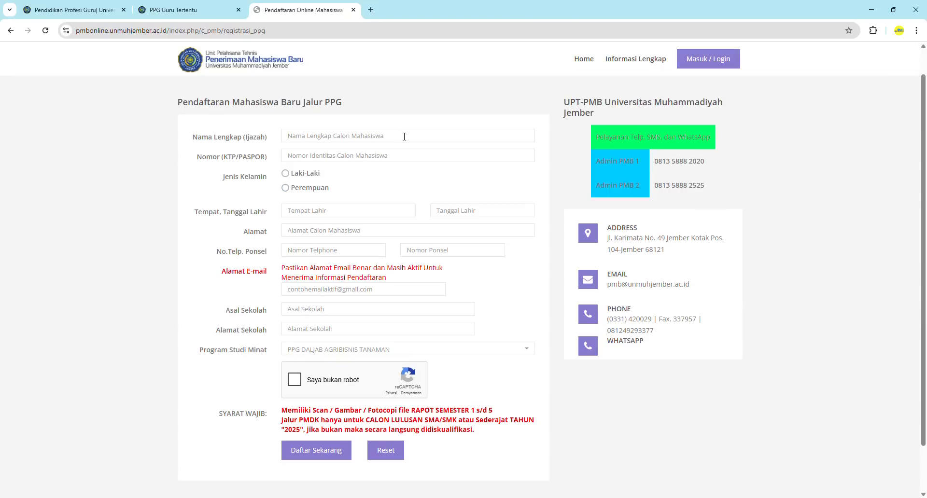
pyautogui.click(404, 136)
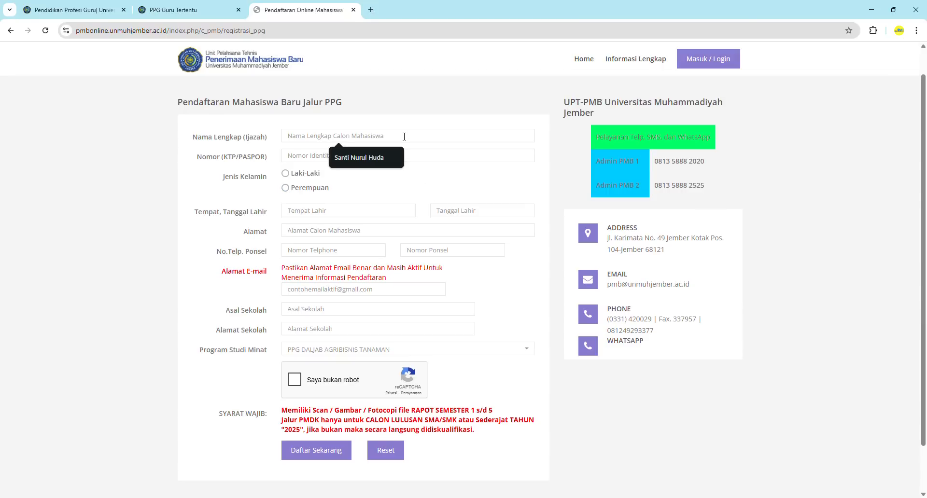
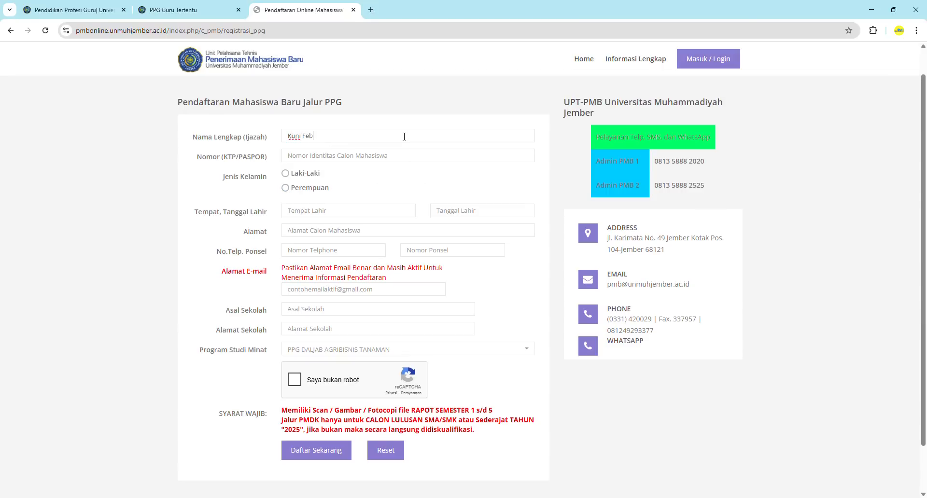
# Enter the applicant's full name and KTP identity number, and set gender to Perempuan
pyautogui.click(313, 157)
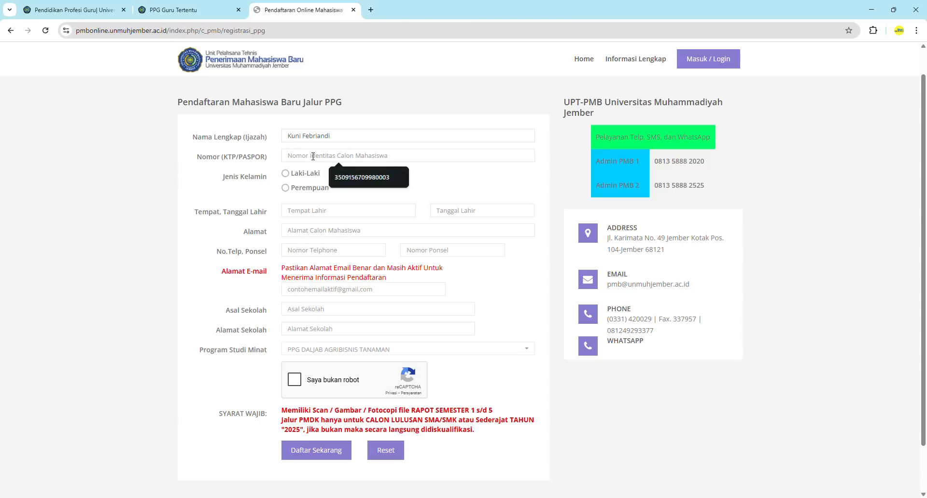
pyautogui.write('00000')
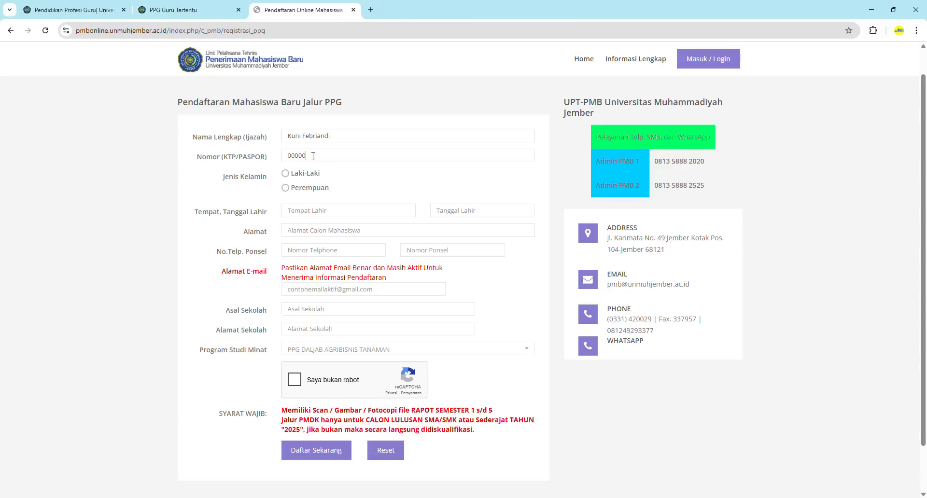
pyautogui.write('00000000000')
pyautogui.click(285, 188)
# Fill birth place and date, home address, telephone, mobile and e-mail from autofill suggestions
pyautogui.click(331, 211)
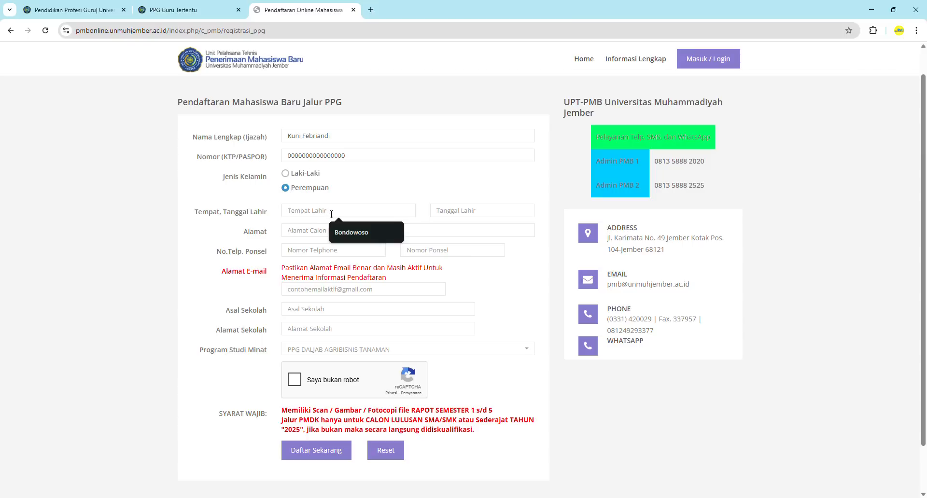
pyautogui.click(357, 235)
pyautogui.click(467, 211)
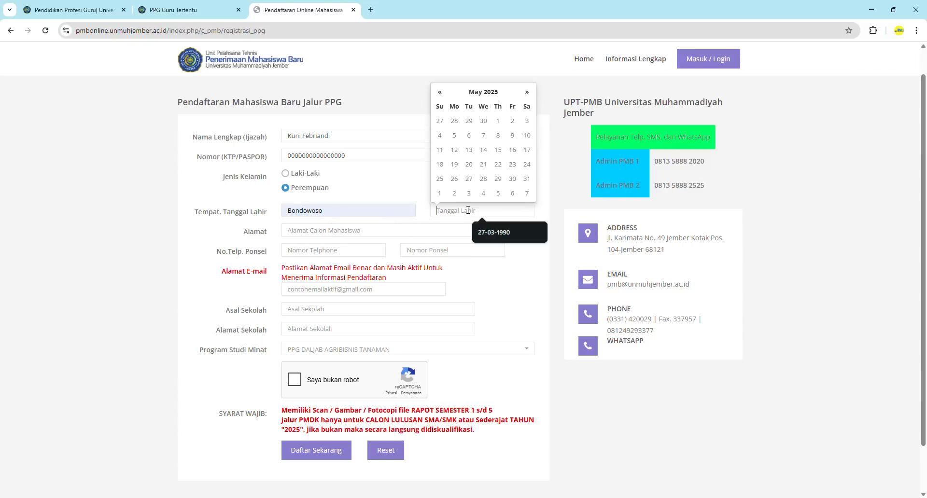
pyautogui.click(498, 233)
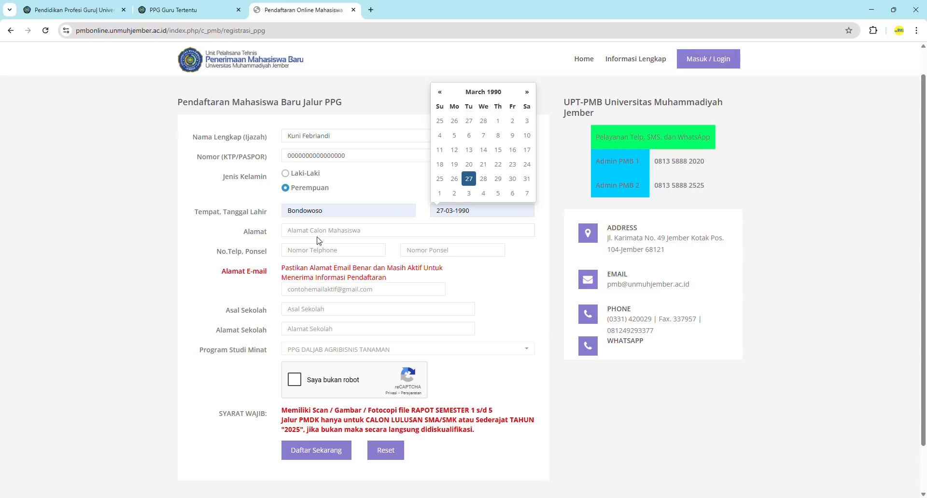
pyautogui.click(304, 232)
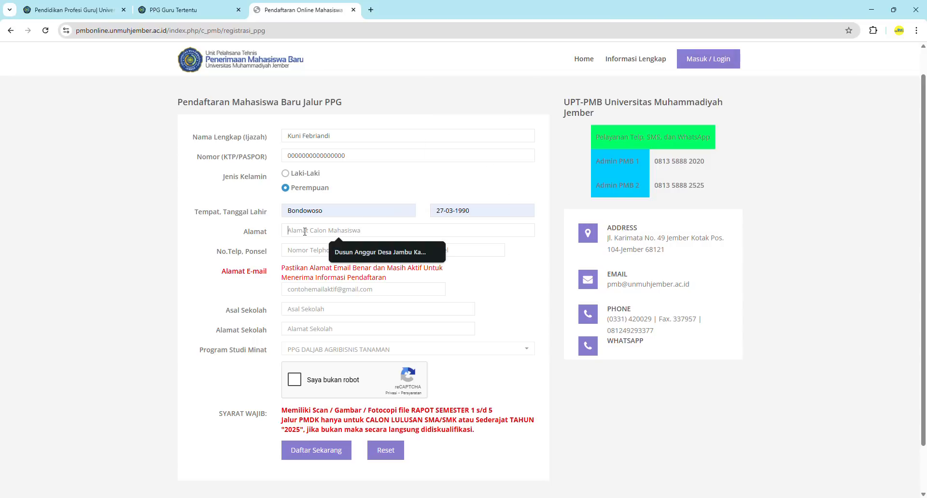
pyautogui.click(348, 251)
pyautogui.click(335, 248)
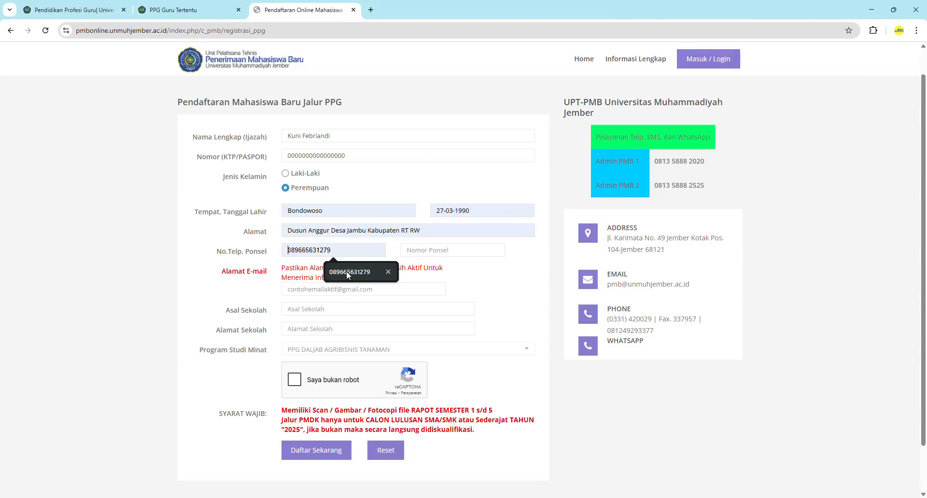
pyautogui.click(346, 271)
pyautogui.click(406, 251)
pyautogui.click(454, 273)
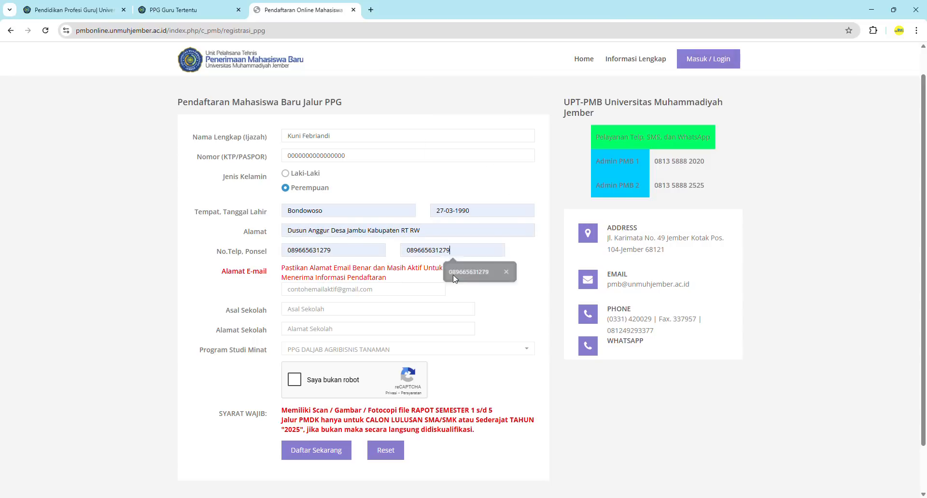
pyautogui.click(347, 290)
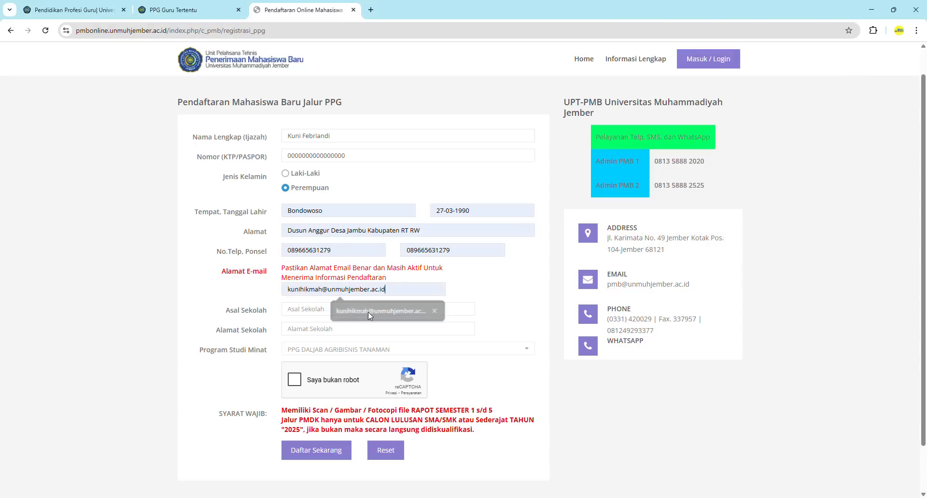
pyautogui.click(368, 312)
# Enter MAN 3 Jember as the school of origin and type the school's address
pyautogui.click(327, 309)
pyautogui.write('man')
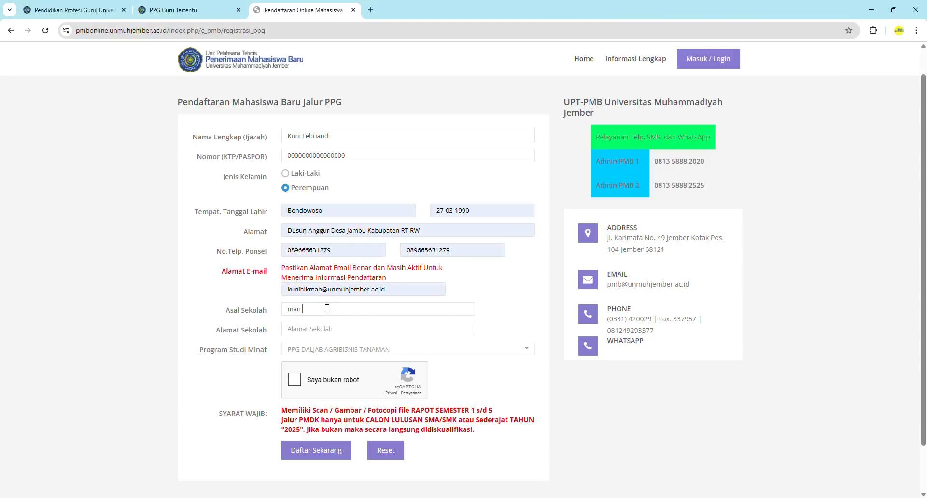
pyautogui.write(' 3')
pyautogui.write(' jember')
pyautogui.write('AN ')
pyautogui.write('3 Jembe')
pyautogui.click(324, 329)
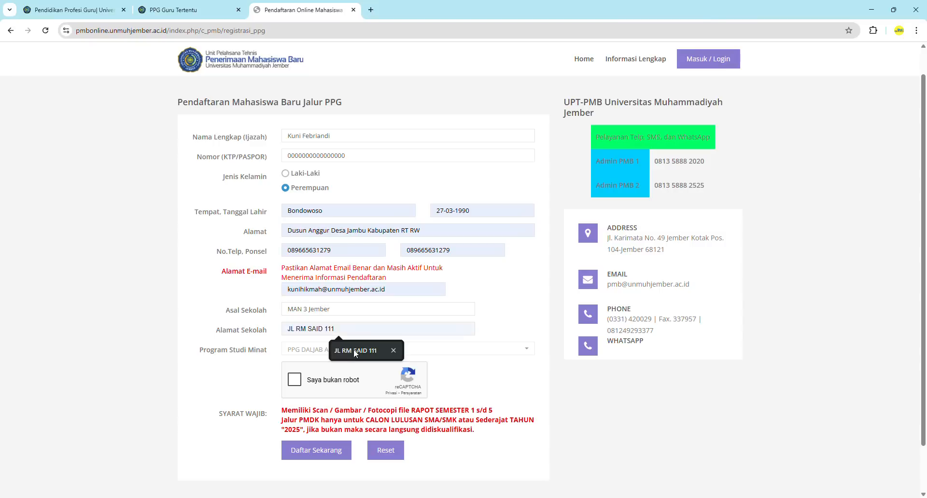
pyautogui.write('Kendo')
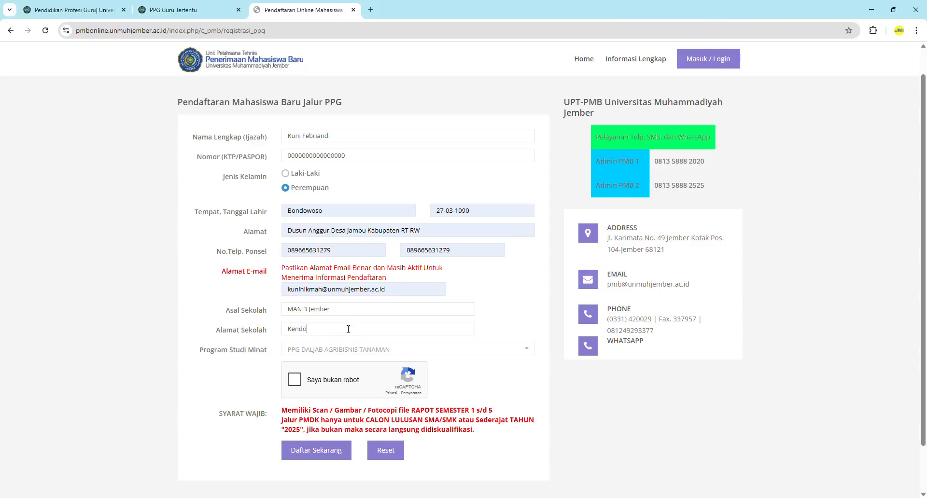
pyautogui.write('ng')
pyautogui.press('BackSpace')
pyautogui.press('BackSpace')
pyautogui.press('BackSpace')
pyautogui.write('ong')
pyautogui.click(323, 352)
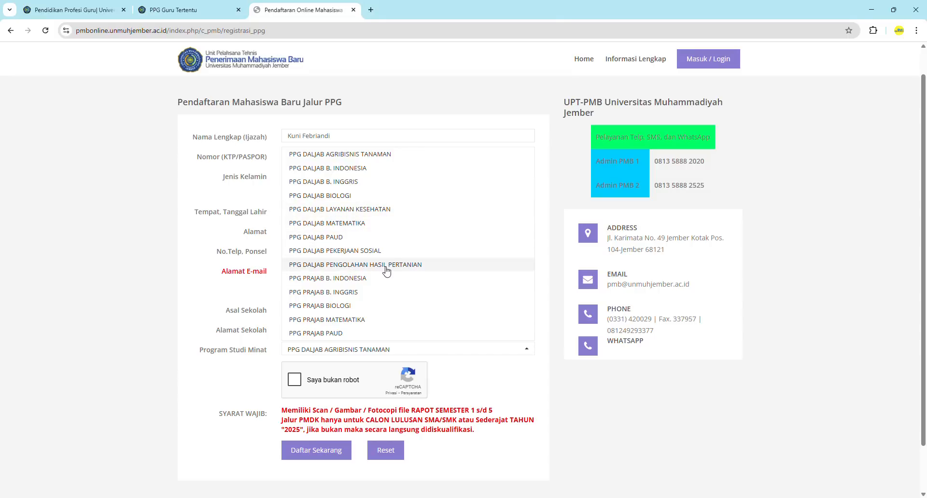
# Choose PPG DALJAB PENGOLAHAN HASIL PERTANIAN, pass reCAPTCHA, and submit with Daftar Sekarang
pyautogui.click(332, 267)
pyautogui.click(295, 381)
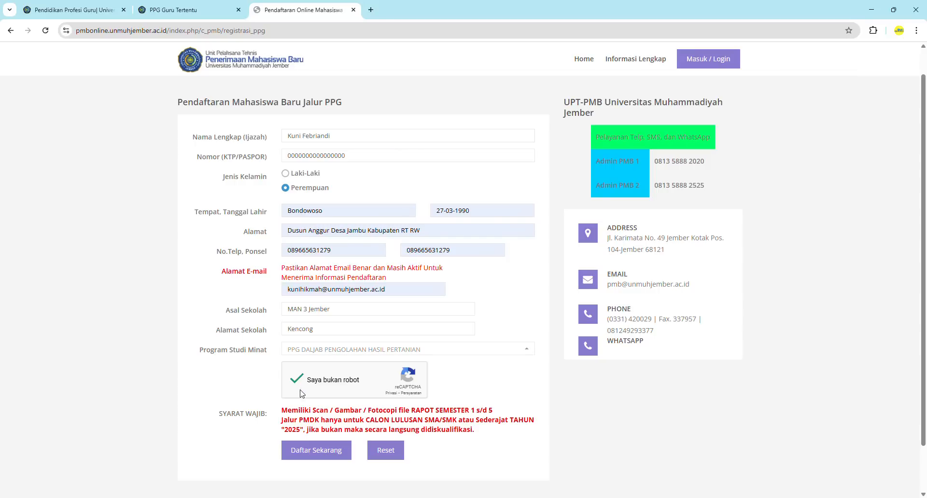
pyautogui.click(314, 457)
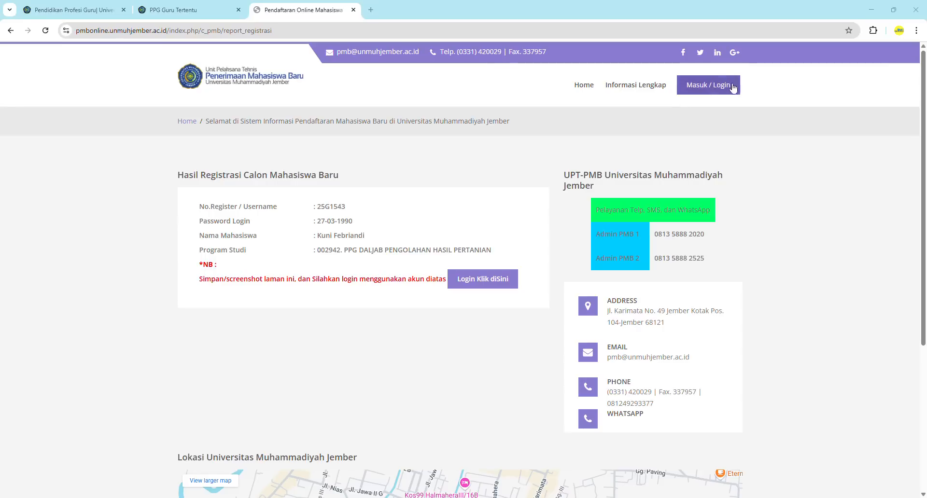
# Review the registration result, then open the login page via Login Klik diSini
pyautogui.click(482, 285)
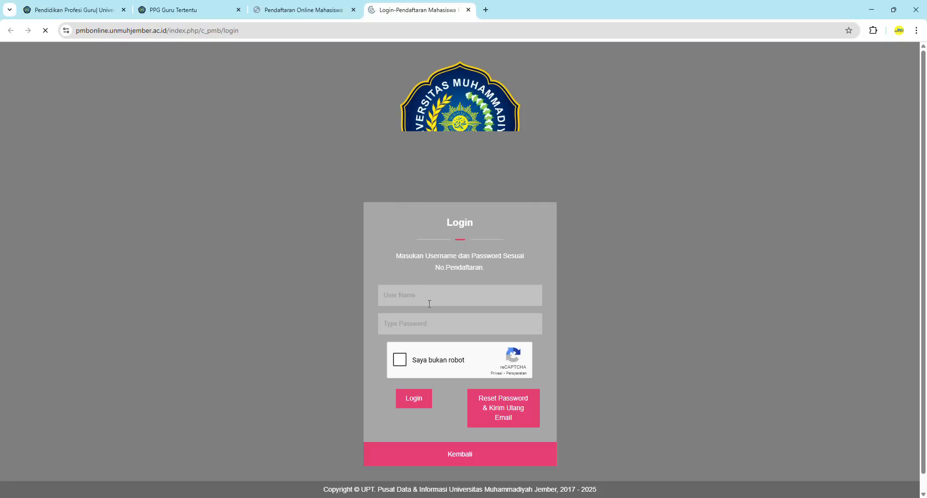
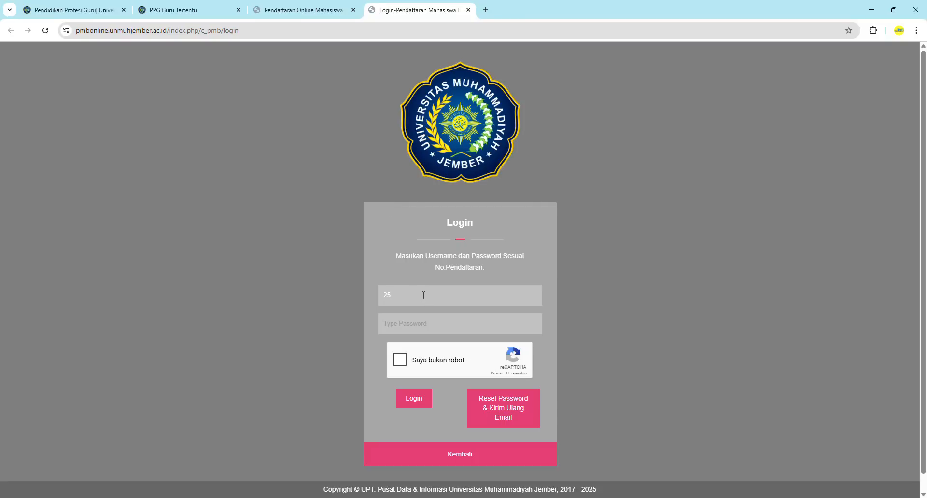
# Log in with the new registration username and password after passing reCAPTCHA
pyautogui.click(438, 324)
pyautogui.write('*')
pyautogui.click(403, 364)
pyautogui.click(416, 402)
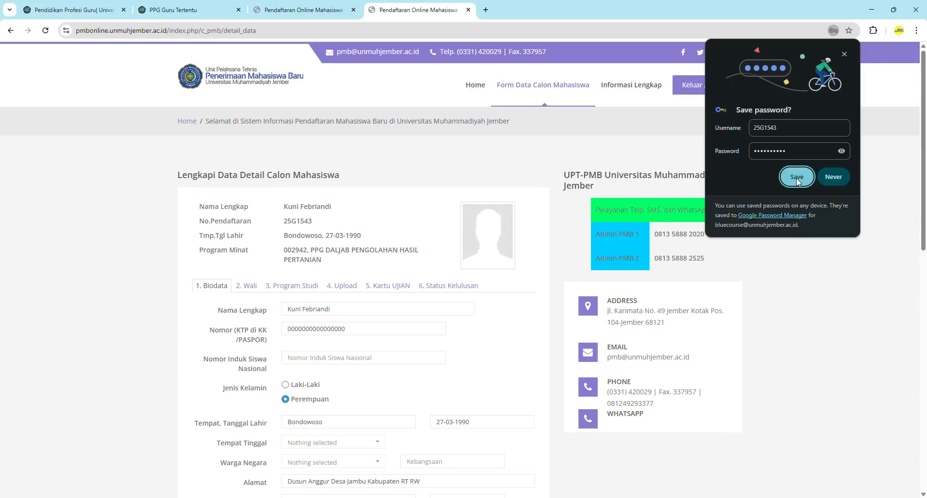
# Let Chrome save the password and go to the Nomor Induk Siswa Nasional field
pyautogui.click(797, 177)
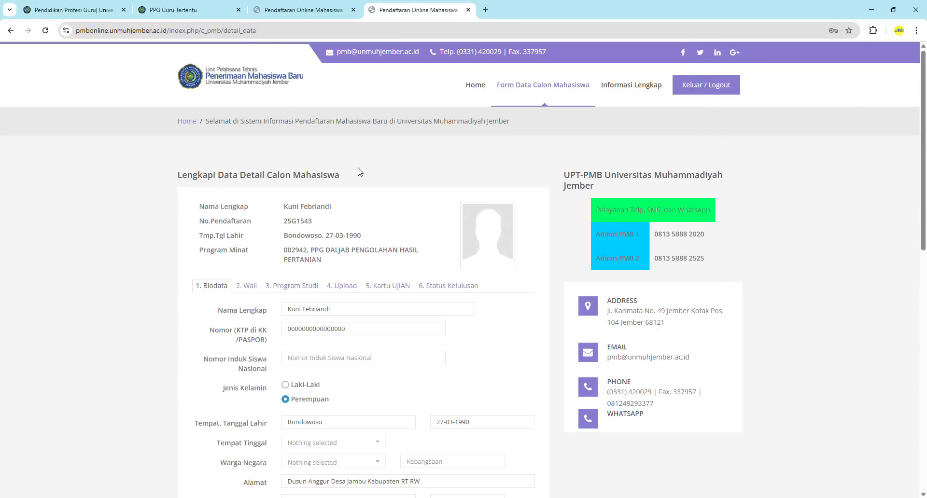
pyautogui.scroll(-1, 360, 172)
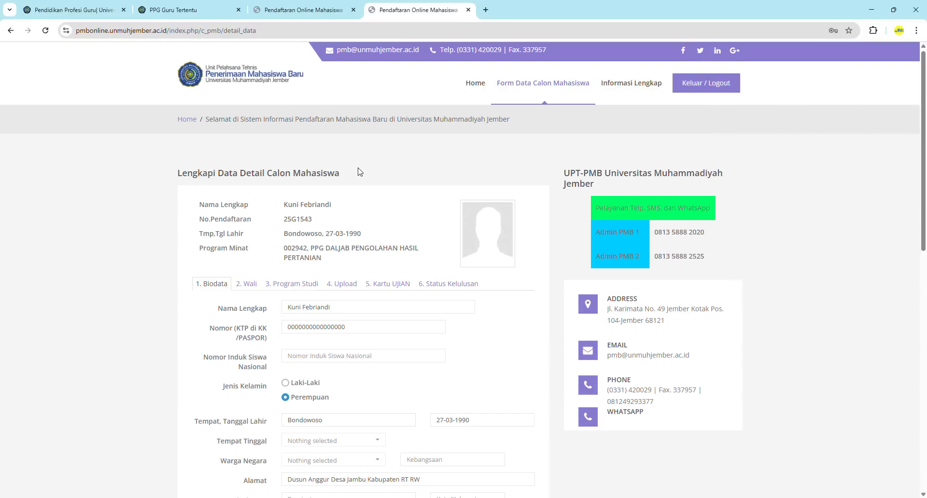
pyautogui.scroll(-3, 360, 172)
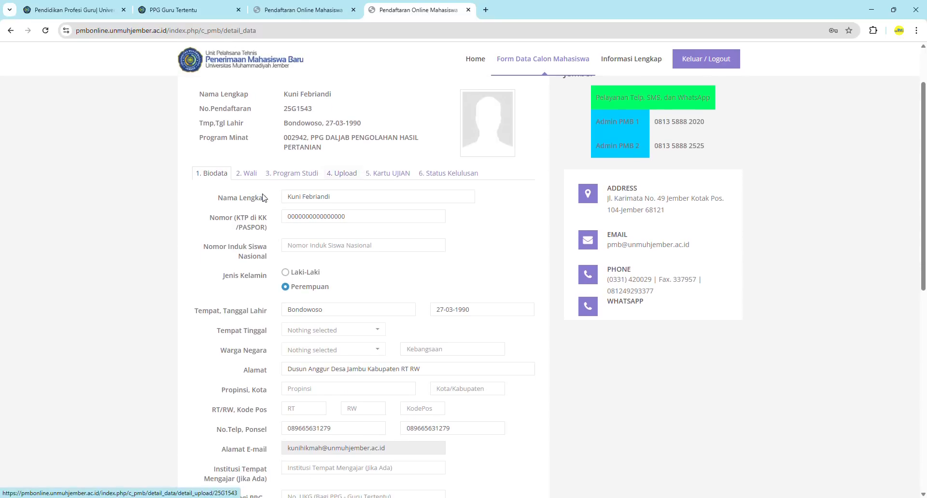
pyautogui.scroll(-1, 340, 195)
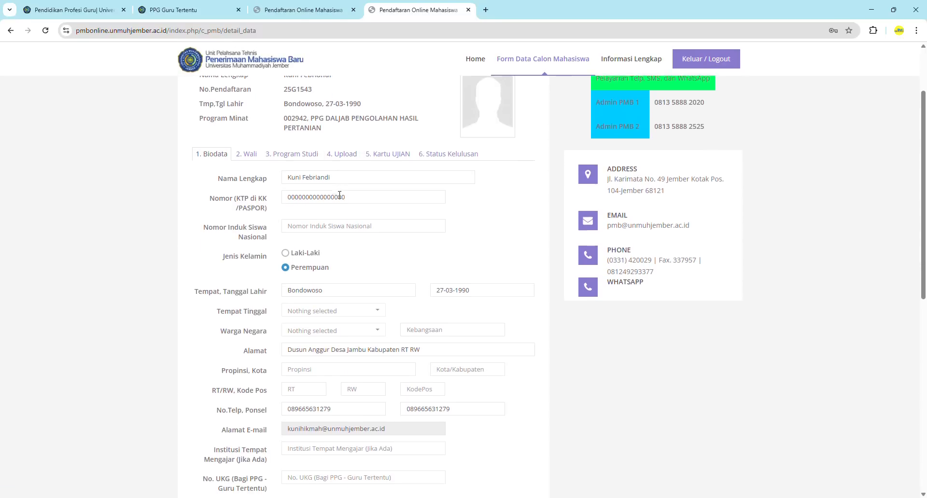
pyautogui.scroll(-1, 340, 195)
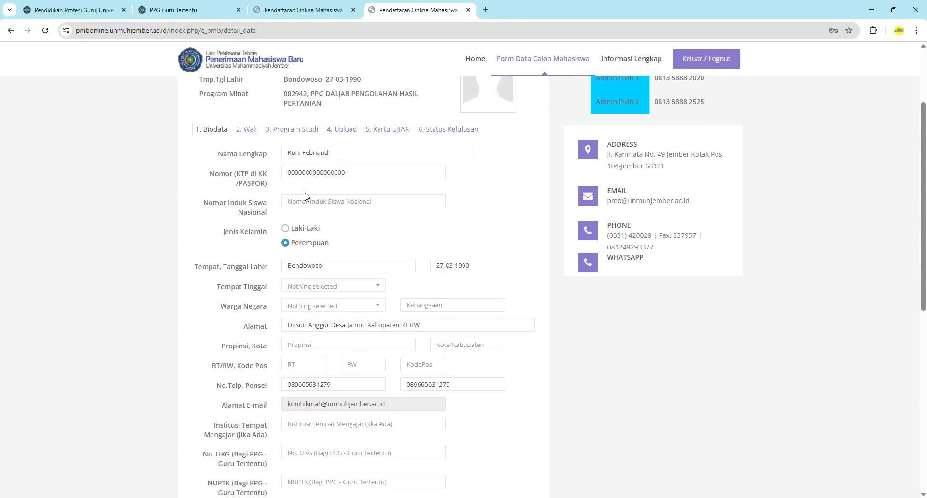
pyautogui.click(307, 201)
# Enter 0 as the NISN and set Tempat Tinggal to Keluarga
pyautogui.write('0')
pyautogui.scroll(-2, 307, 202)
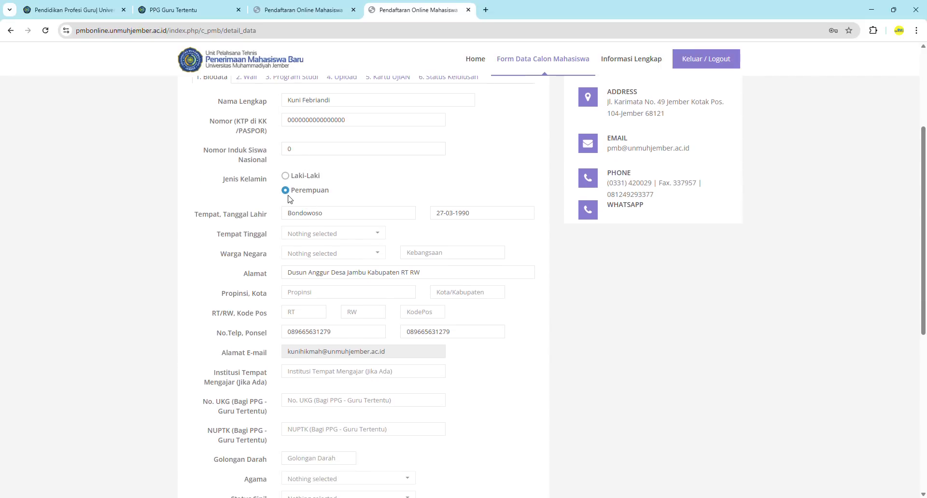
pyautogui.scroll(-1, 318, 201)
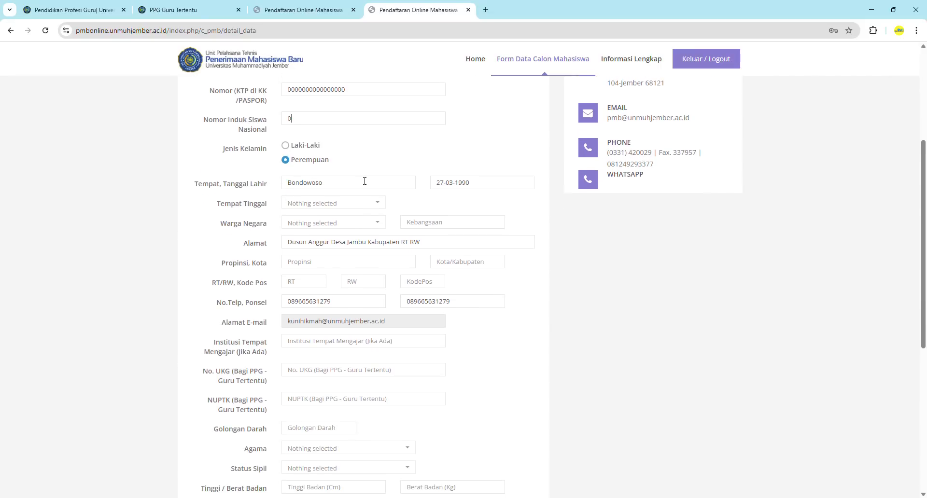
pyautogui.scroll(-1, 466, 197)
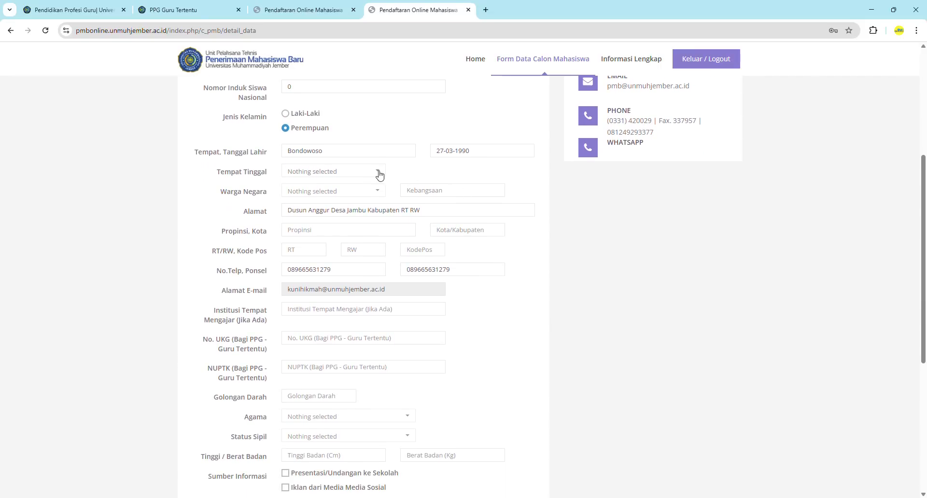
pyautogui.click(380, 174)
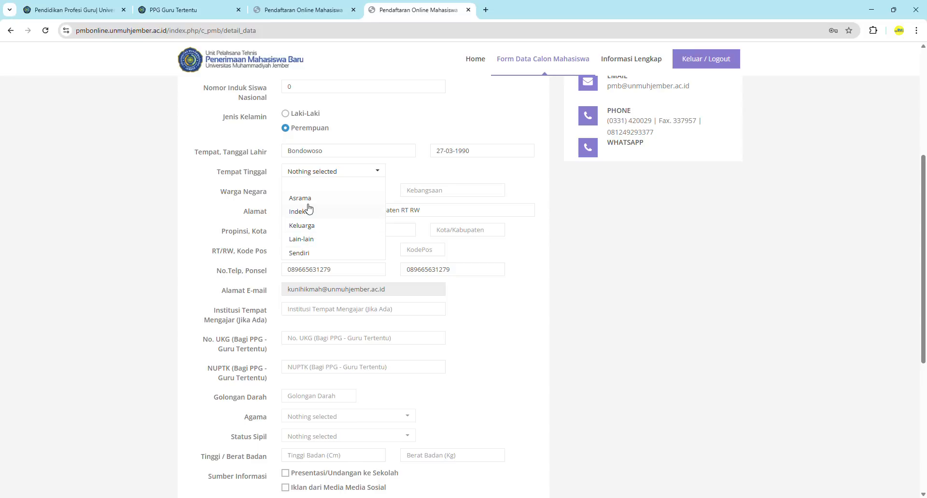
pyautogui.click(316, 226)
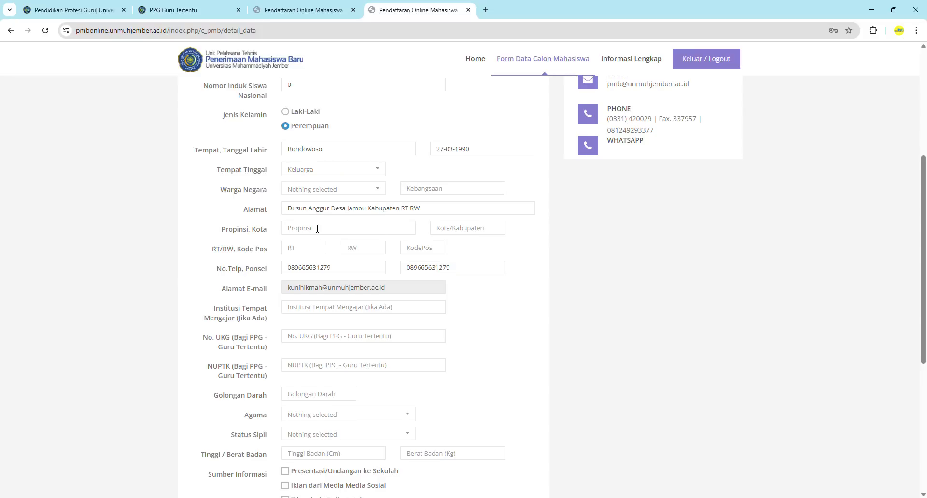
# Set Warga Negara to Warga Negara Indonesia
pyautogui.scroll(-1, 317, 233)
pyautogui.click(379, 139)
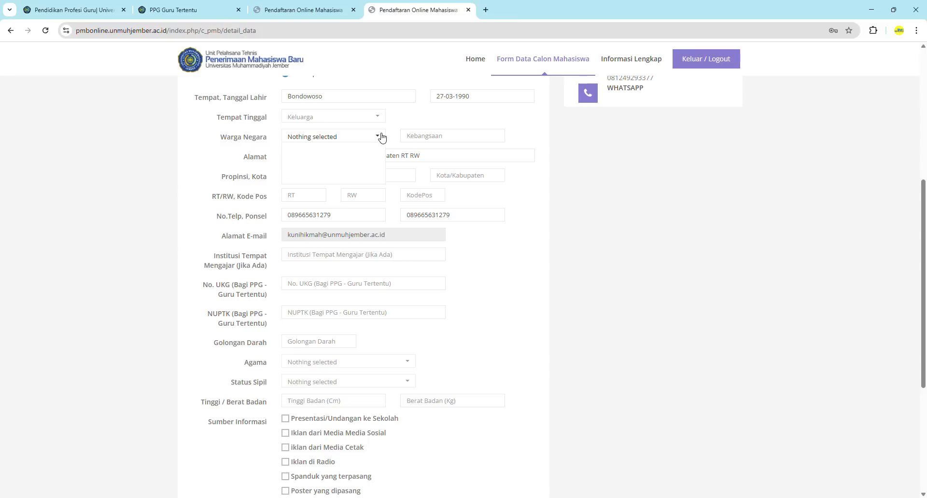
pyautogui.click(352, 177)
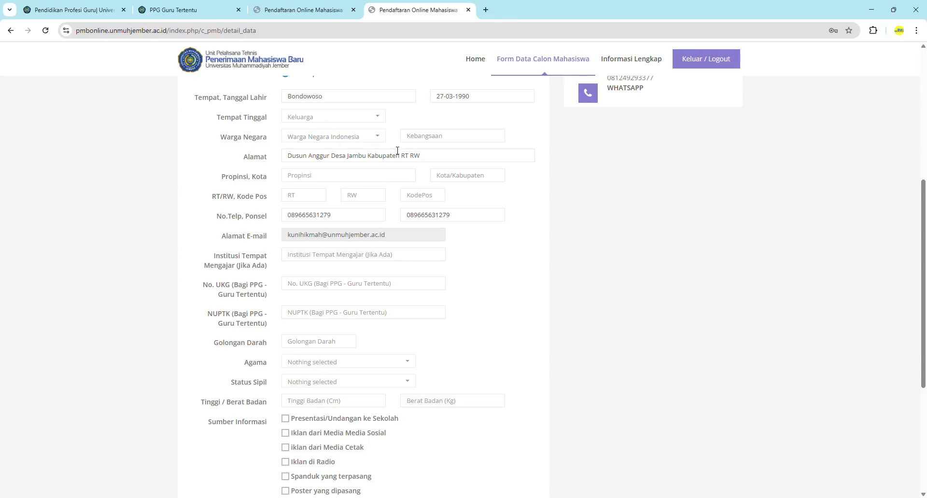
pyautogui.click(442, 133)
# Enter nationality Indonesia and province Jawa Timur, and correct the city from Bondowoso to Jember
pyautogui.write('Indonesia')
pyautogui.write('Jawa Ti')
pyautogui.write('mur')
pyautogui.click(479, 175)
pyautogui.write('Jember')
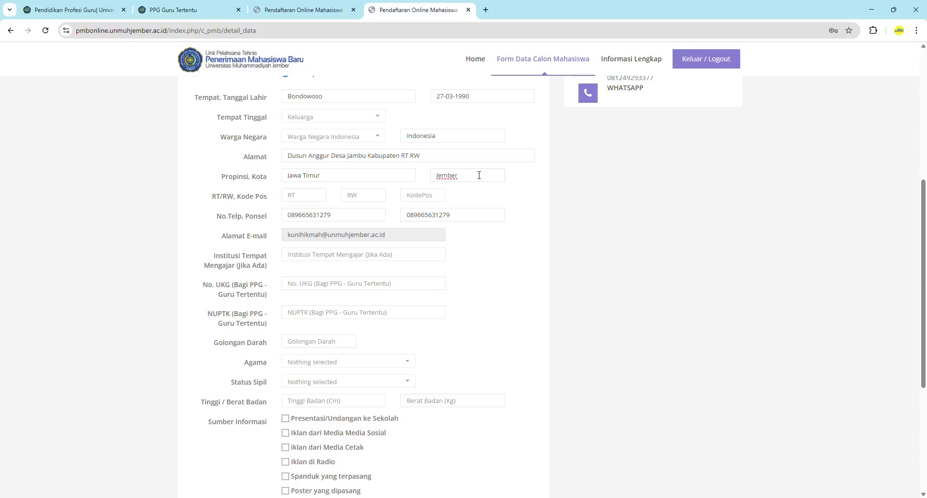
pyautogui.hotkey('ctrl', 'a')
pyautogui.write('B')
pyautogui.write('dowoso')
pyautogui.moveTo(476, 180); pyautogui.dragTo(414, 176)
pyautogui.press('BackSpace')
pyautogui.write('Jember')
# Fill in RT 01, RW 03 and the postal code
pyautogui.click(310, 195)
pyautogui.write('01')
pyautogui.click(351, 195)
pyautogui.write('03')
pyautogui.click(428, 195)
pyautogui.write('15282')
pyautogui.scroll(-1, 428, 195)
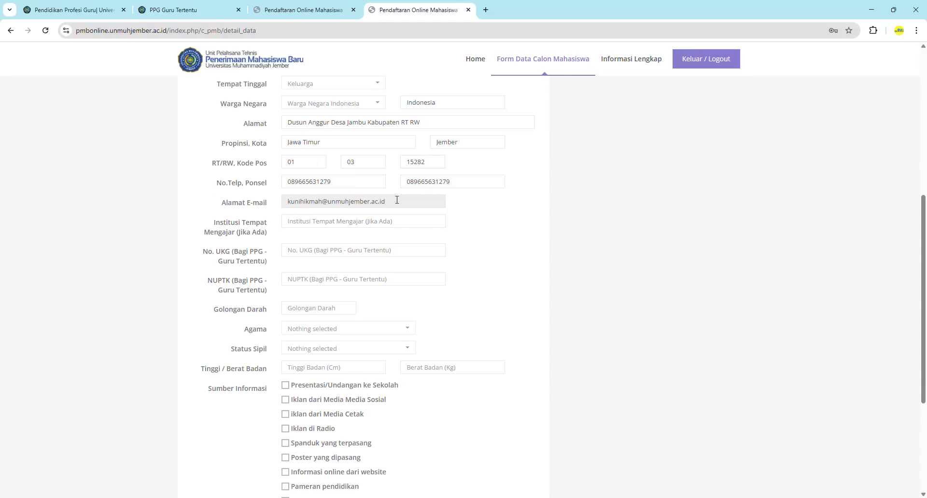
pyautogui.scroll(-1, 397, 200)
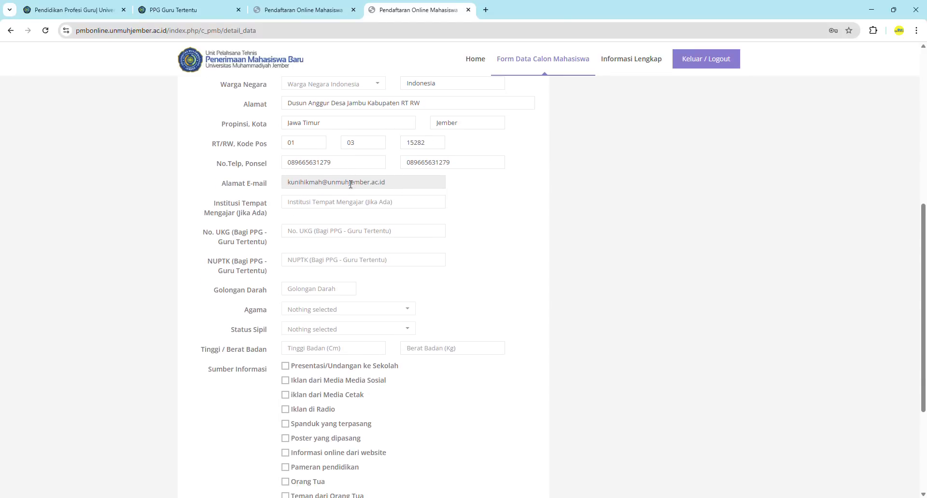
# Enter MAN 3 Jember as teaching institution, the UKG and NUPTK numbers, and '-' as blood type
pyautogui.scroll(-1, 351, 184)
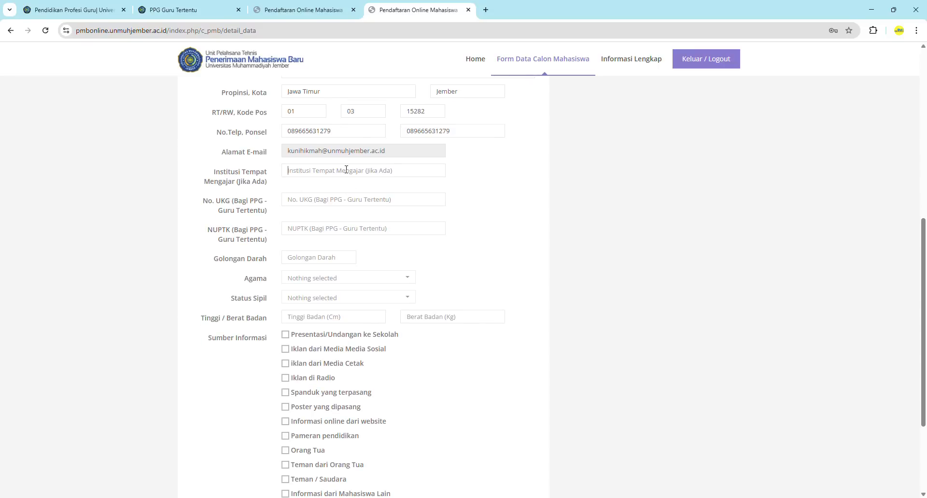
pyautogui.write('MAN')
pyautogui.write(' #')
pyautogui.write(' Jember')
pyautogui.scroll(-1, 411, 197)
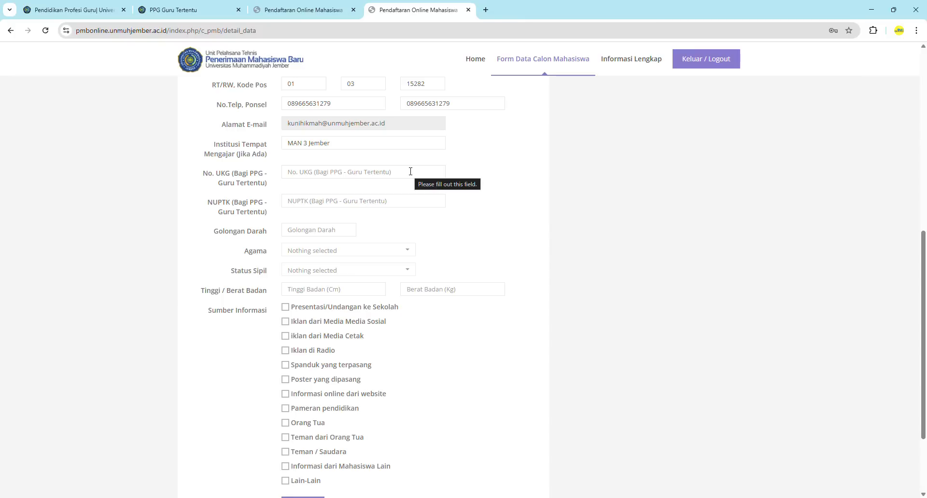
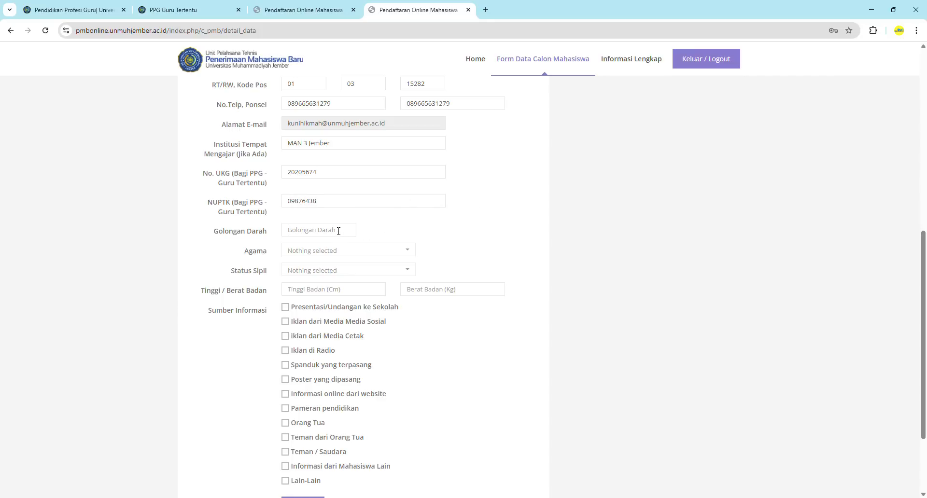
pyautogui.write('-')
pyautogui.scroll(-1, 338, 231)
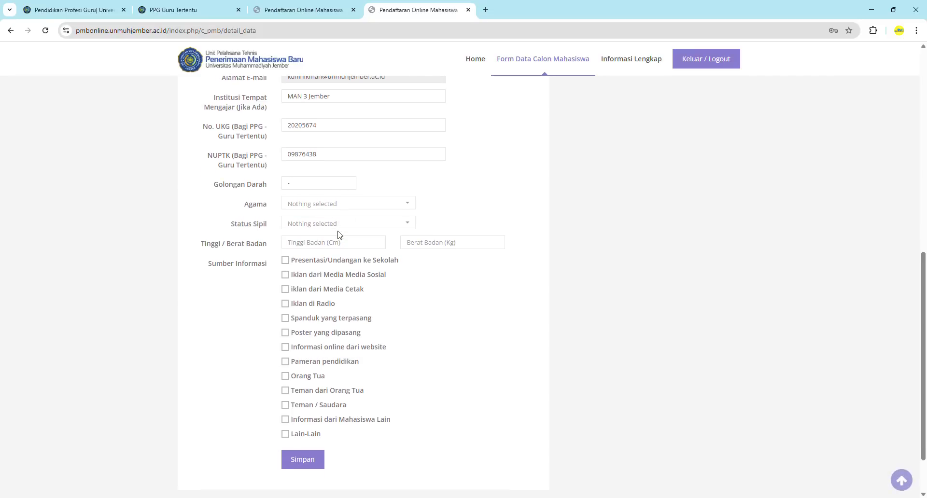
# Set religion to Islam and marital status to Menikah
pyautogui.click(406, 205)
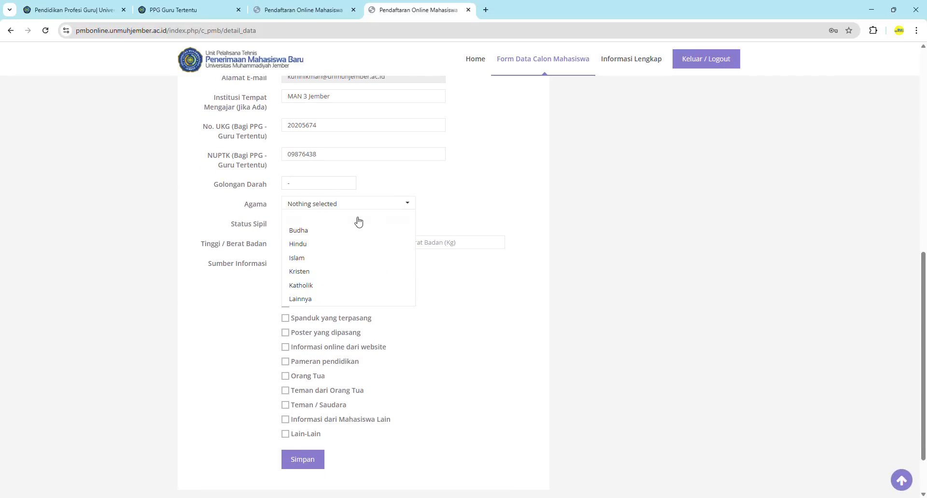
pyautogui.click(309, 259)
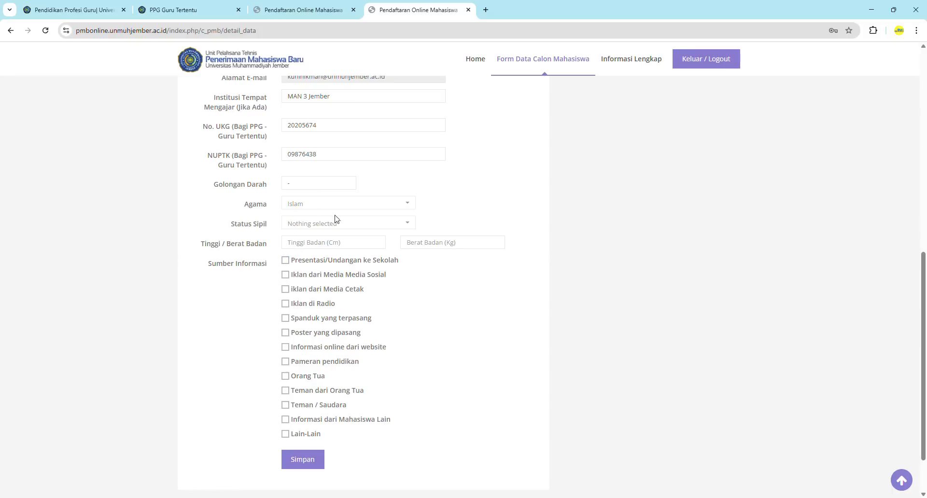
pyautogui.click(351, 224)
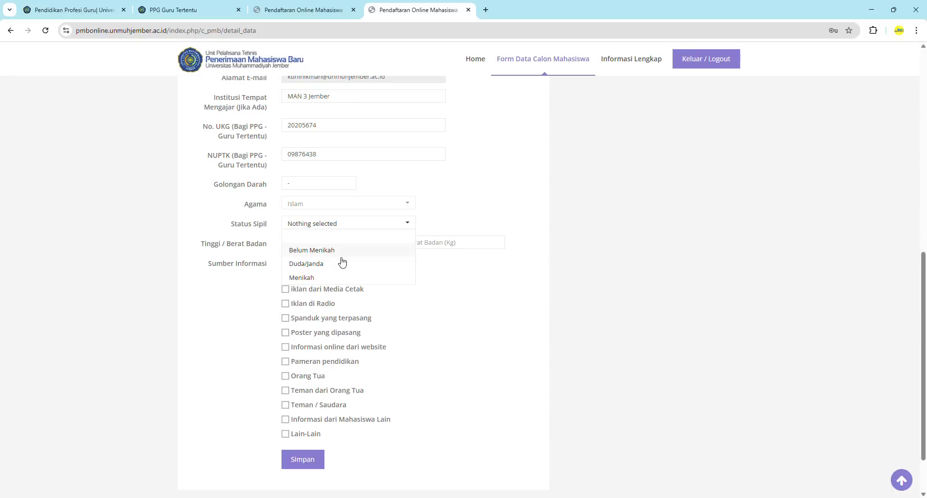
pyautogui.click(319, 280)
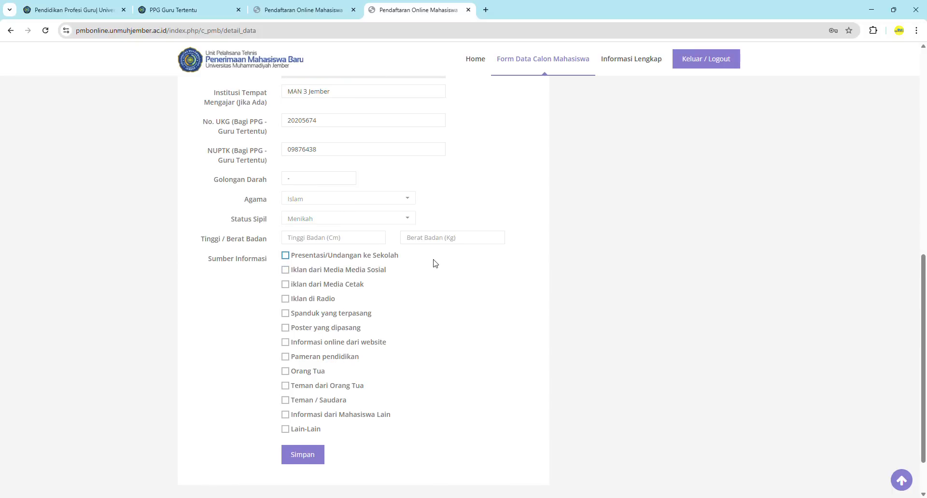
# Enter height 149 and weight 55, and tick Lain-Lain as the information source
pyautogui.scroll(-2, 433, 263)
pyautogui.click(347, 191)
pyautogui.write('1')
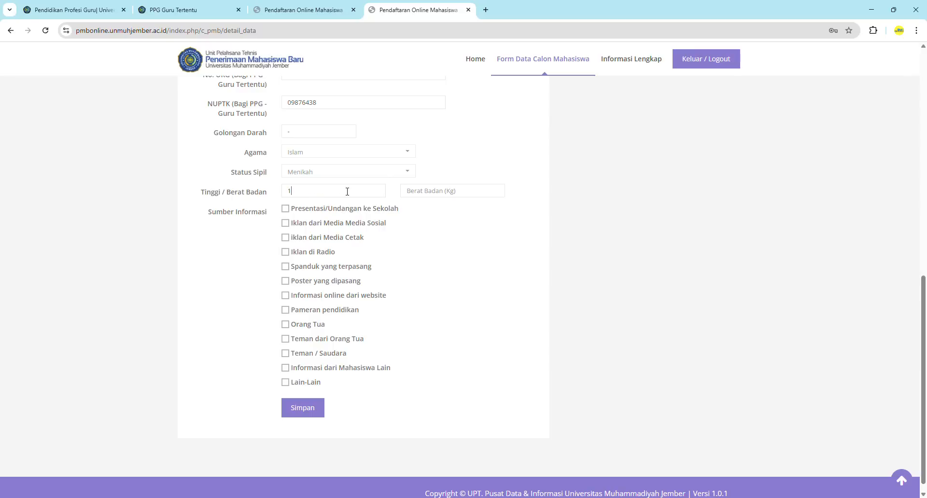
pyautogui.write('49')
pyautogui.click(458, 190)
pyautogui.write('55')
pyautogui.scroll(-1, 404, 261)
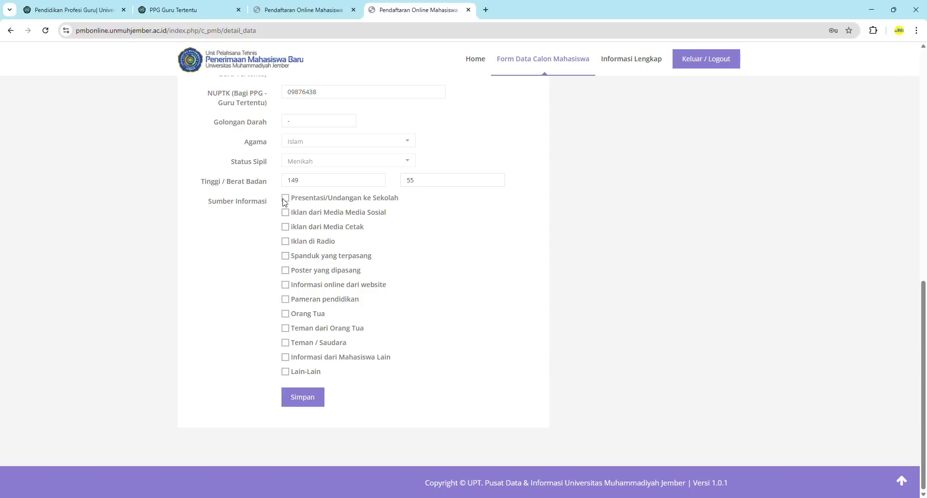
pyautogui.click(286, 372)
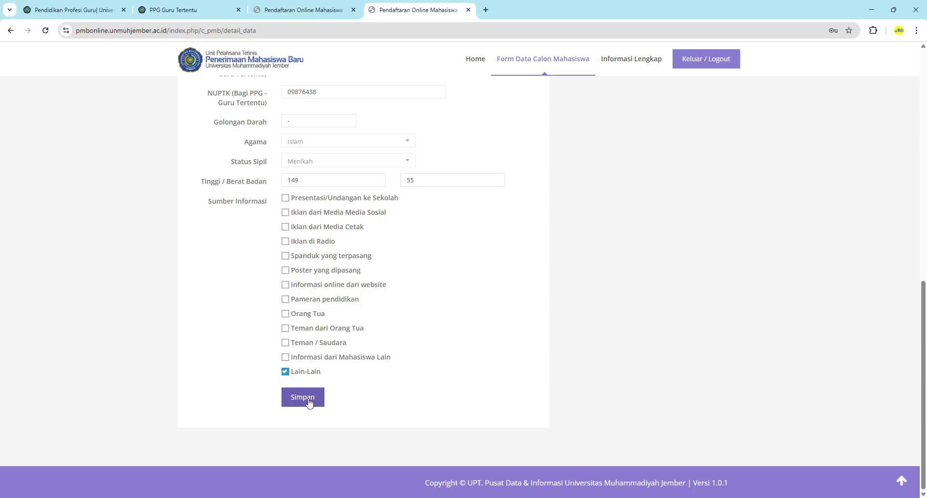
# Save the completed biodata form
pyautogui.scroll(3, 331, 257)
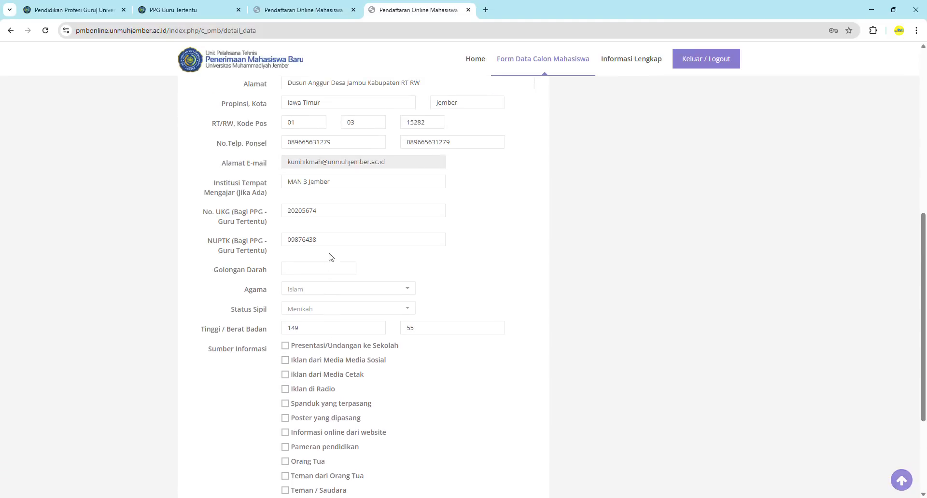
pyautogui.scroll(5, 331, 256)
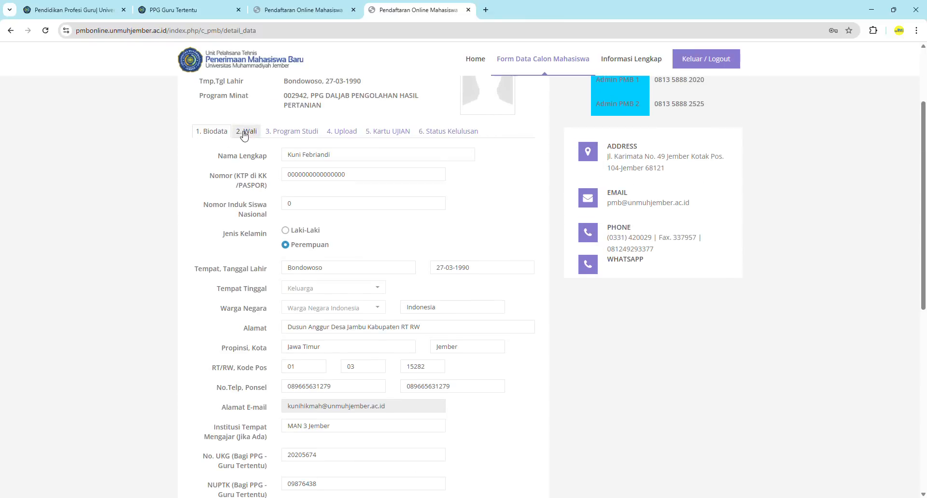
pyautogui.scroll(-1, 395, 196)
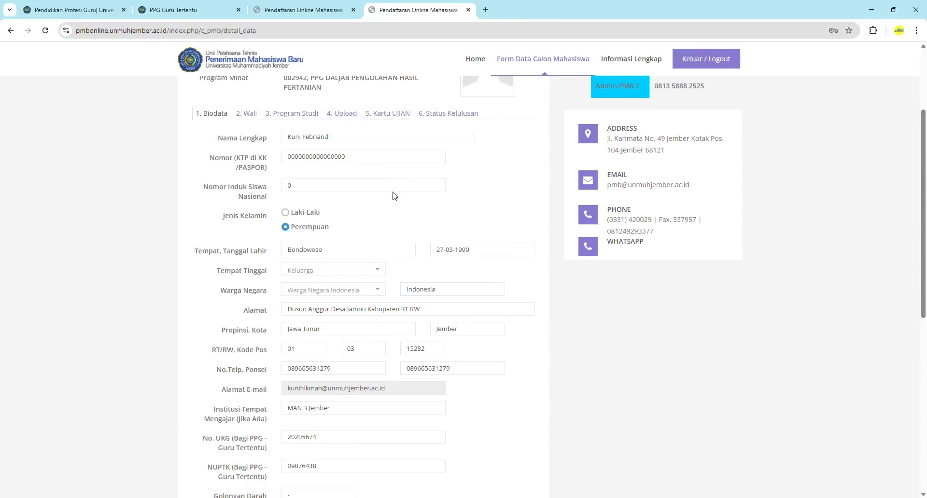
pyautogui.scroll(-7, 395, 196)
pyautogui.click(301, 416)
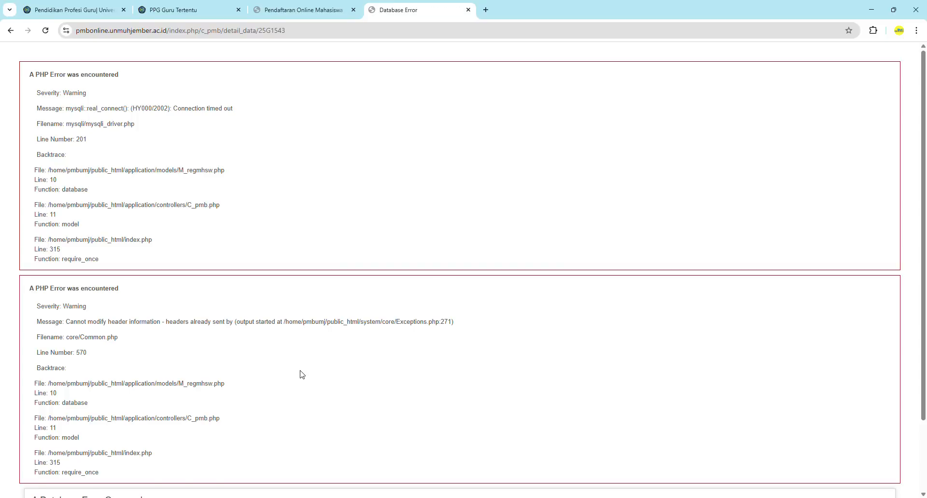
# Reload the page after the database error and confirm the form resubmission
pyautogui.scroll(-2, 323, 271)
pyautogui.scroll(2, 309, 256)
pyautogui.click(46, 31)
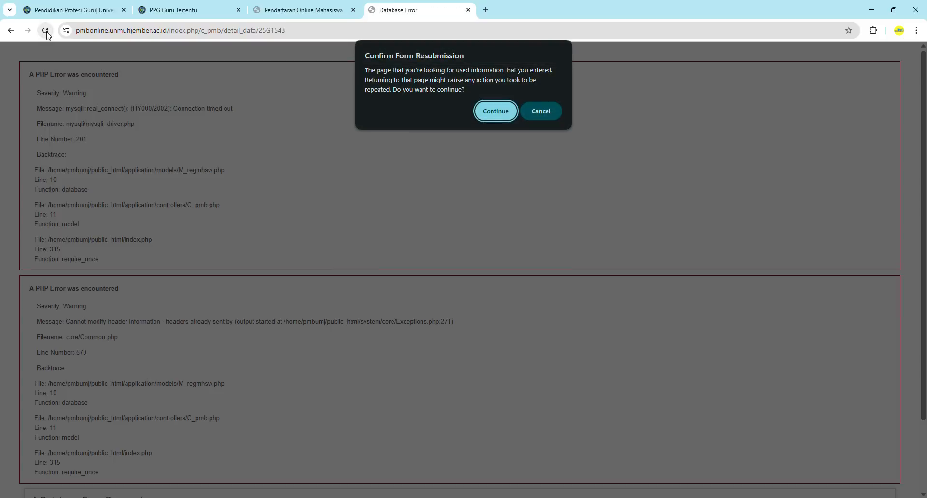
pyautogui.click(499, 115)
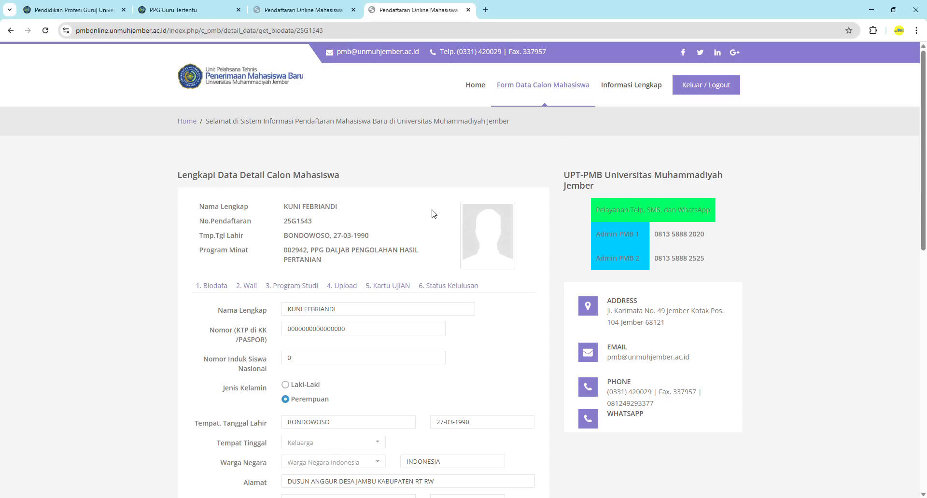
# Save the biodata details with Simpan
pyautogui.scroll(-5, 410, 332)
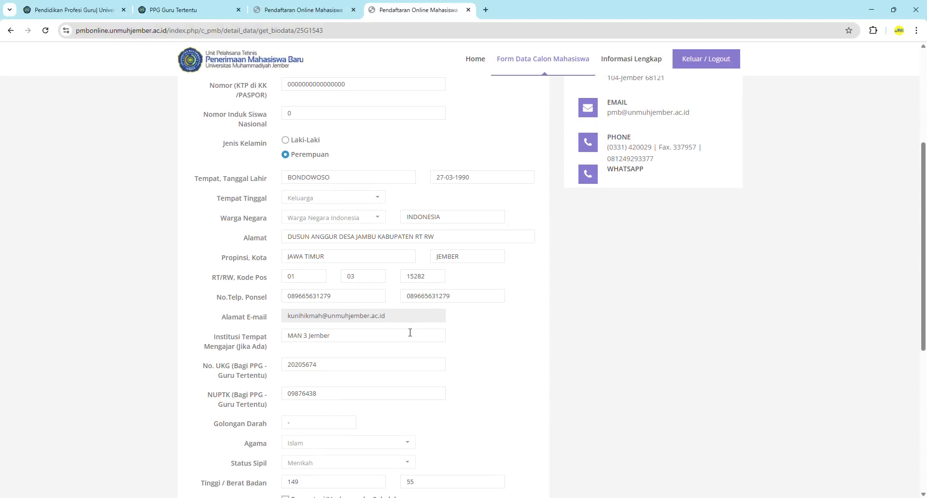
pyautogui.scroll(-6, 410, 331)
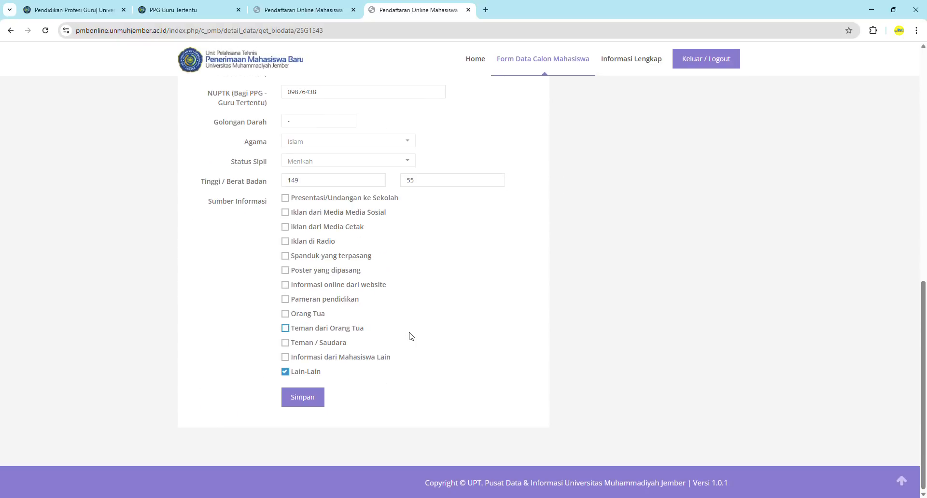
pyautogui.scroll(11, 408, 318)
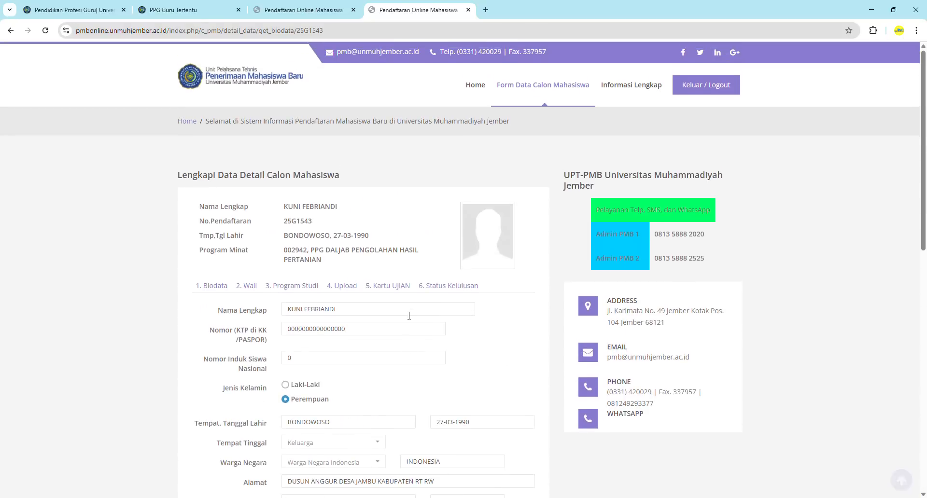
pyautogui.scroll(-6, 409, 315)
pyautogui.scroll(-5, 409, 316)
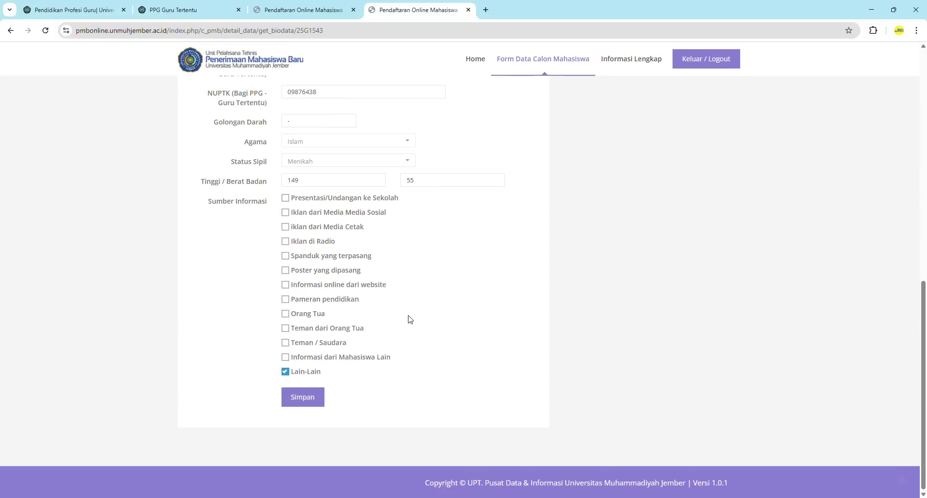
pyautogui.click(304, 403)
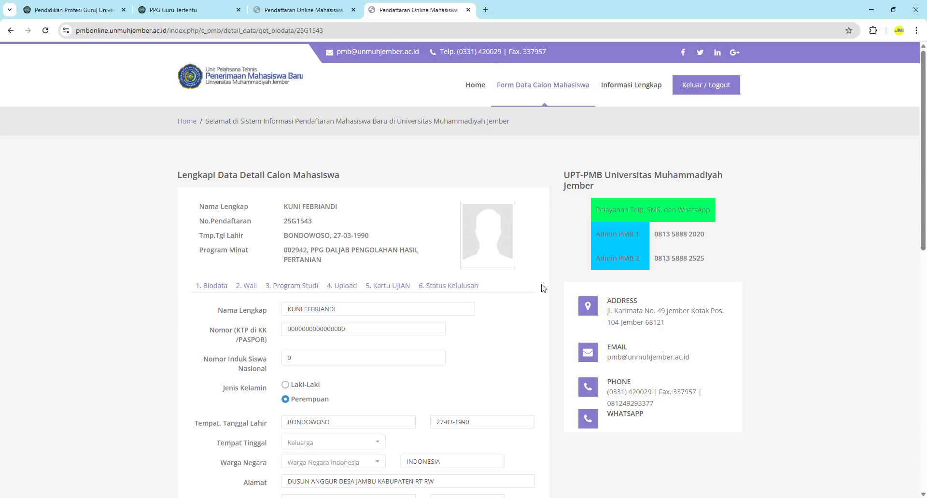
# Review the biodata form and submit it again with Simpan
pyautogui.scroll(-3, 311, 313)
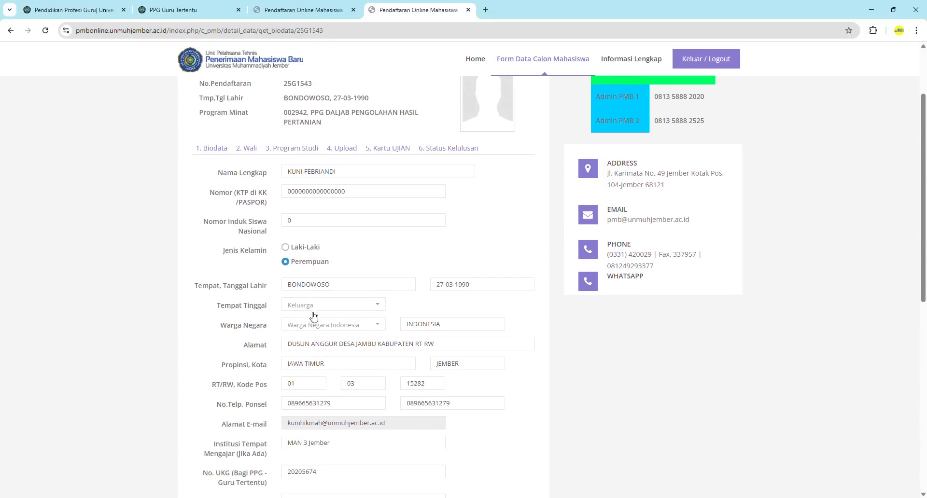
pyautogui.scroll(-8, 372, 261)
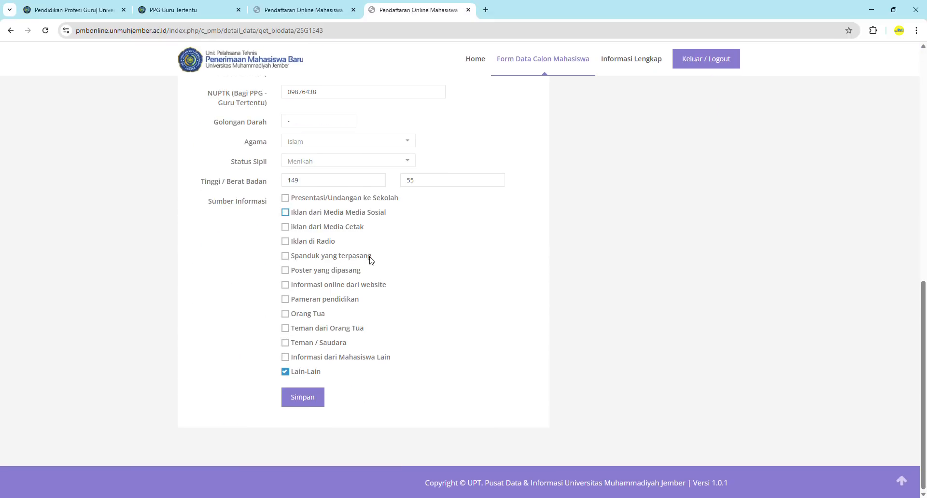
pyautogui.scroll(7, 370, 258)
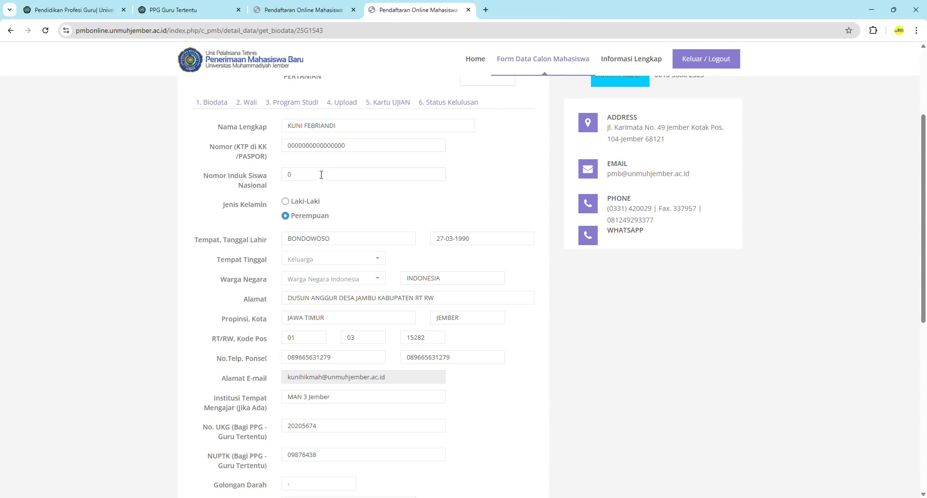
pyautogui.scroll(-2, 360, 184)
pyautogui.scroll(-1, 352, 241)
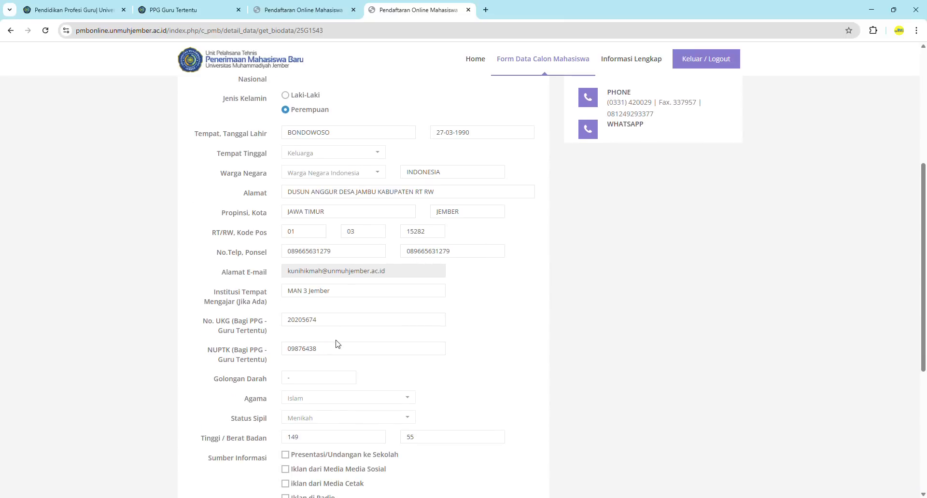
pyautogui.scroll(-3, 338, 344)
pyautogui.scroll(-3, 338, 344)
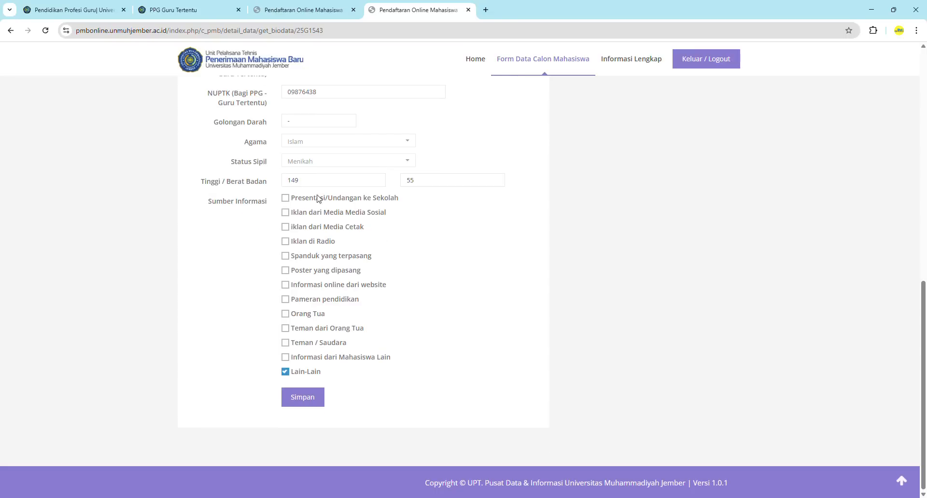
pyautogui.click(303, 401)
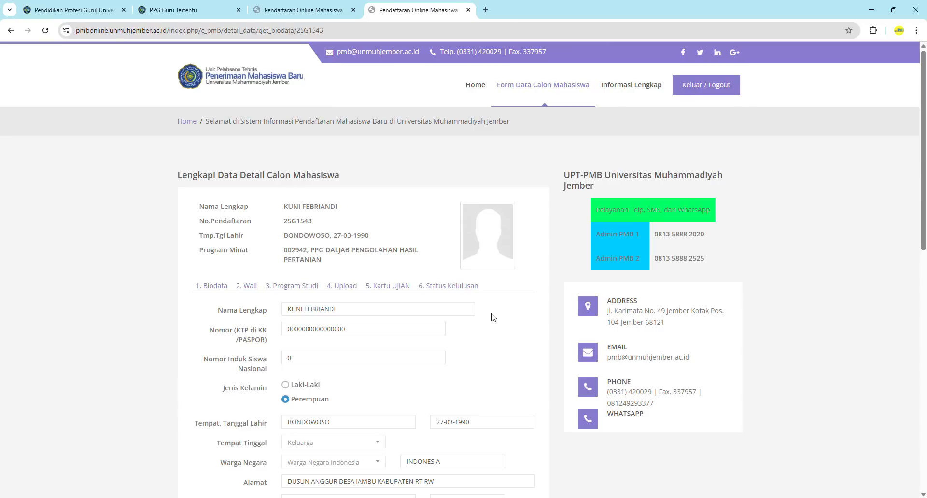
# Reopen the Biodata section, then switch to the Wali section for parent details
pyautogui.click(216, 289)
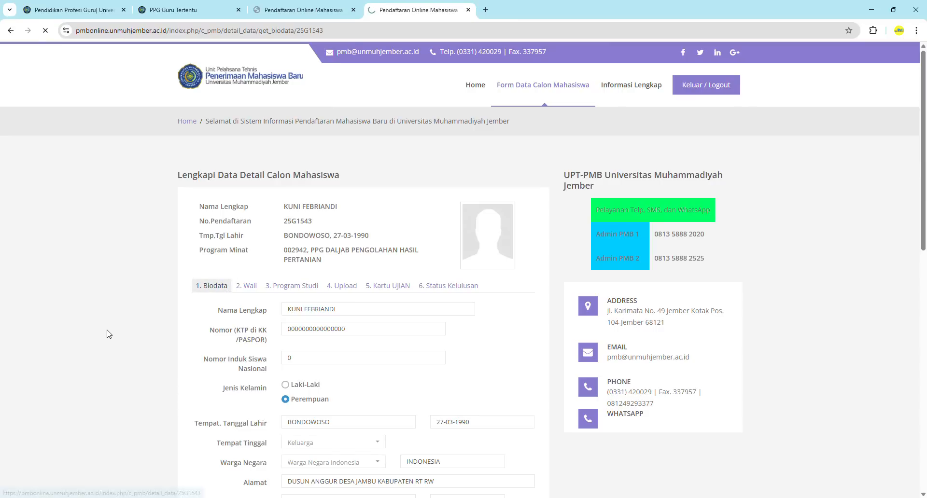
pyautogui.scroll(-2, 109, 334)
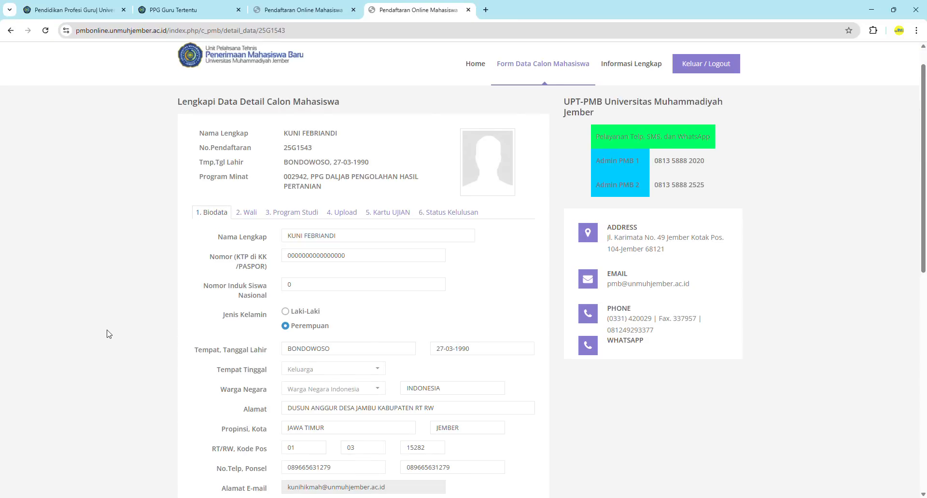
pyautogui.scroll(-10, 109, 334)
pyautogui.scroll(12, 107, 333)
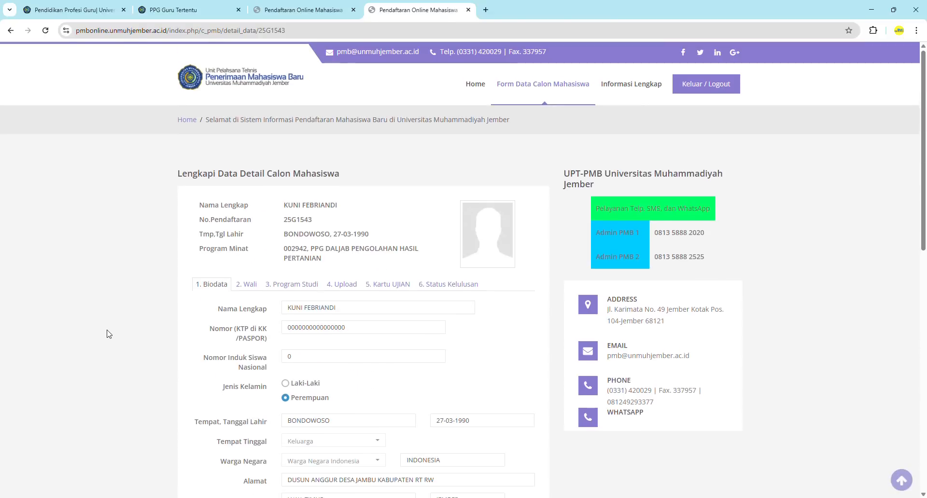
pyautogui.click(249, 287)
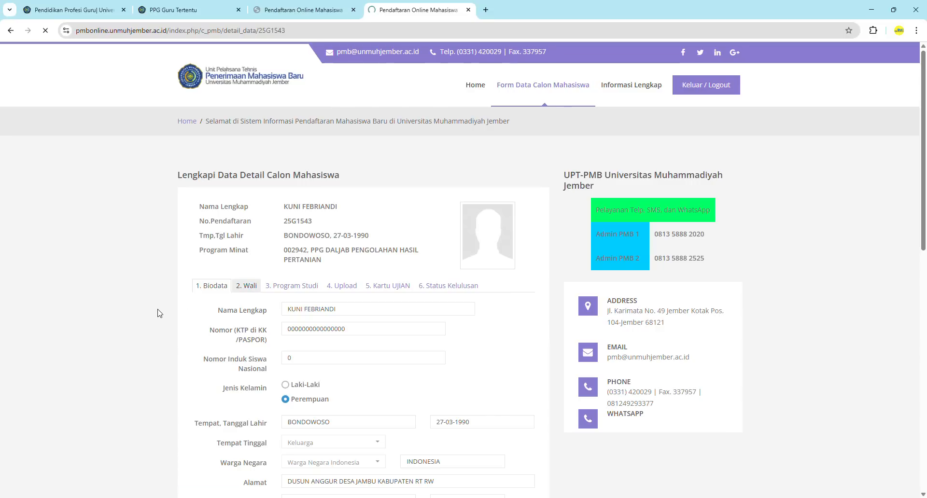
pyautogui.scroll(-5, 159, 314)
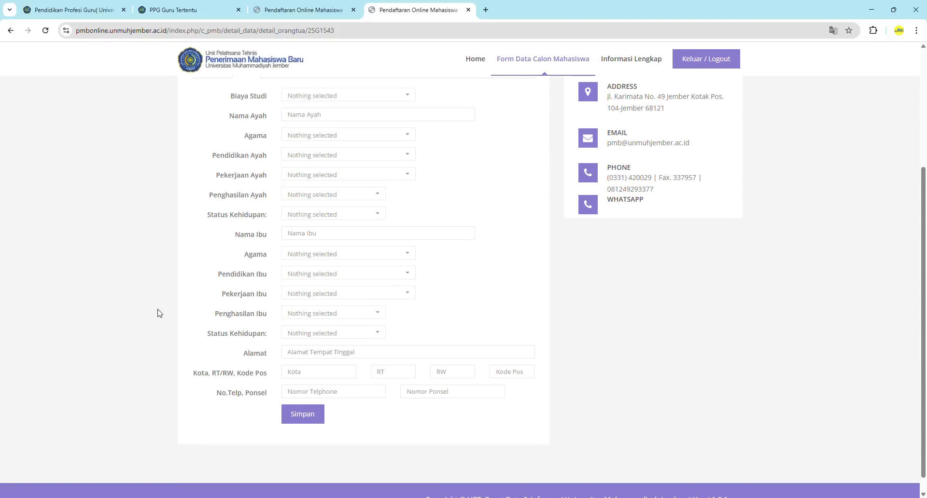
pyautogui.scroll(1, 157, 312)
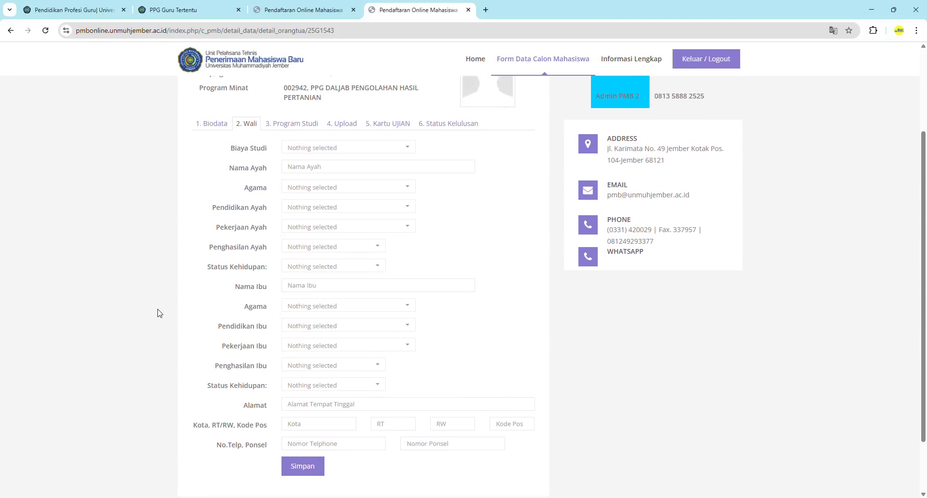
# Return to the Biodata section and look over its entries
pyautogui.click(211, 136)
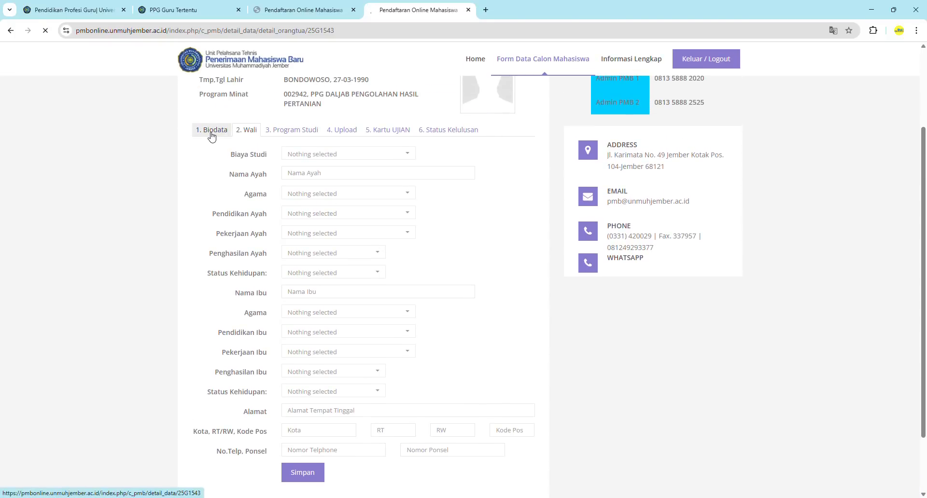
pyautogui.scroll(-5, 203, 338)
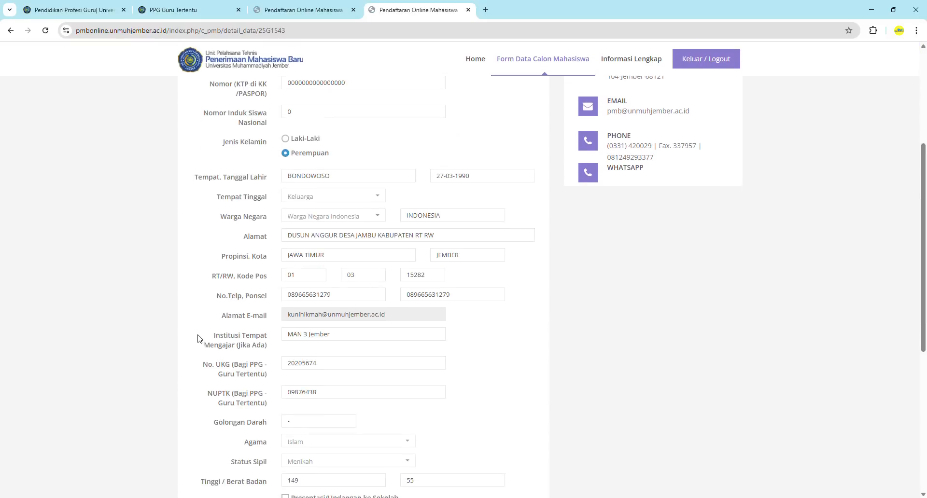
pyautogui.scroll(-2, 309, 381)
pyautogui.scroll(4, 294, 383)
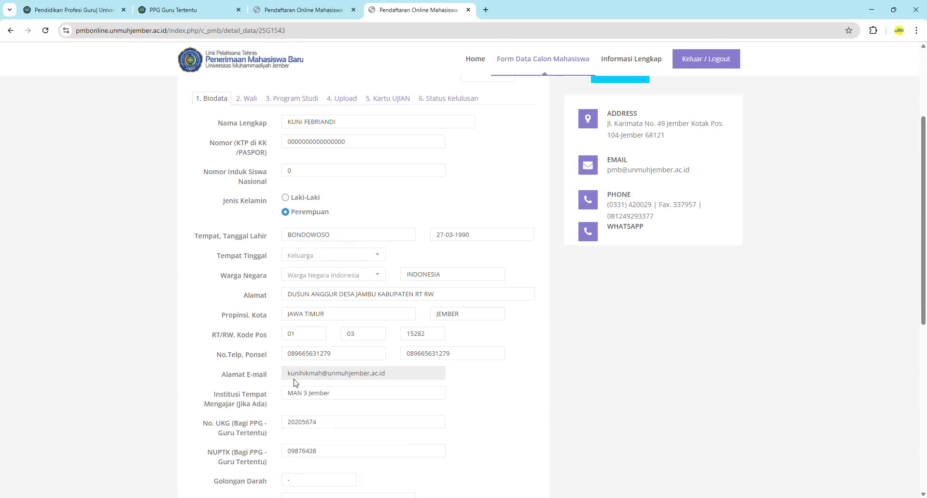
pyautogui.scroll(2, 224, 255)
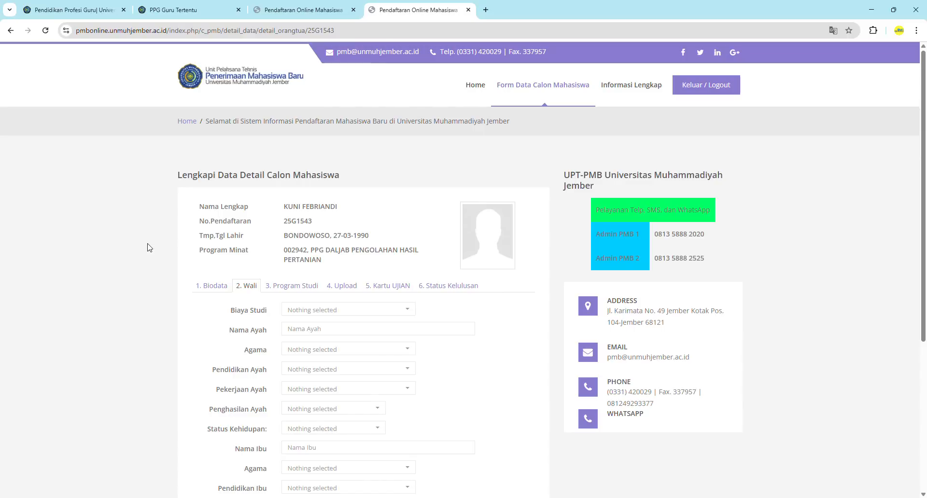
pyautogui.scroll(-5, 283, 336)
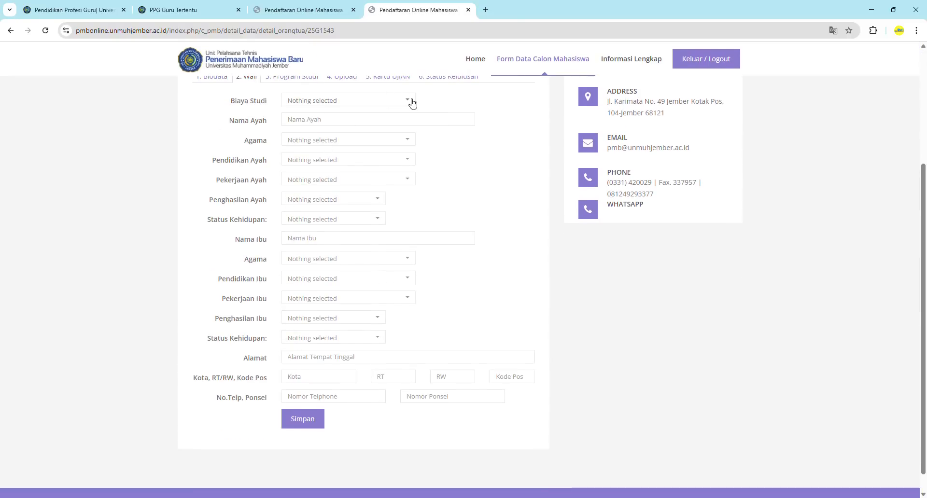
# Set study funding to Beasiswa, enter the father's name, religion Islam and education None
pyautogui.click(412, 101)
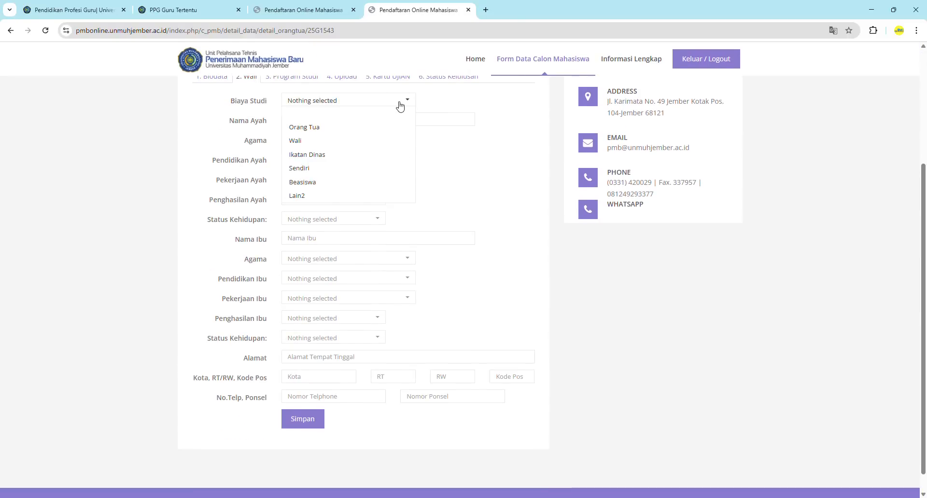
pyautogui.click(316, 183)
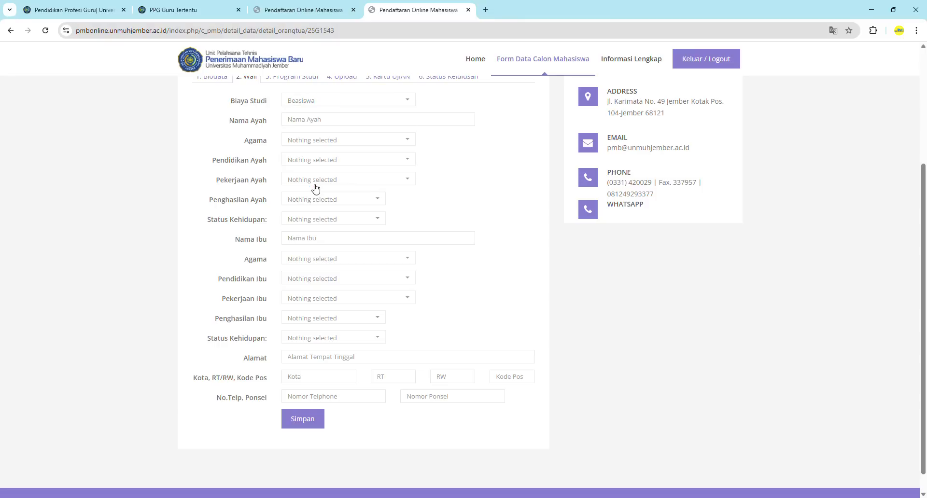
pyautogui.click(337, 121)
pyautogui.write('Huda')
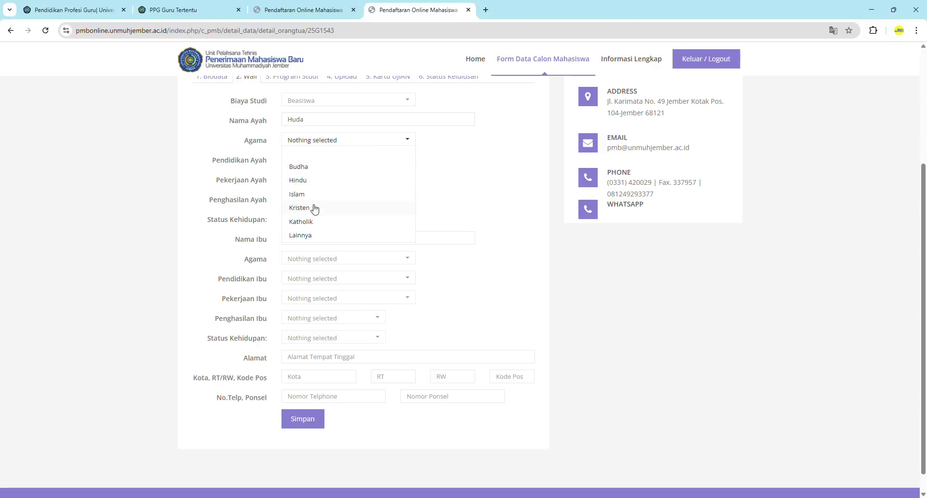
pyautogui.click(302, 195)
pyautogui.click(336, 159)
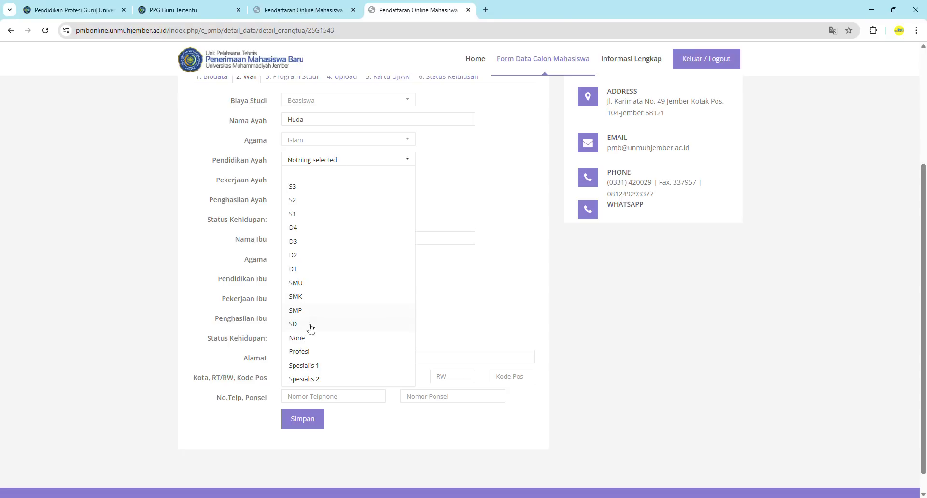
pyautogui.click(298, 338)
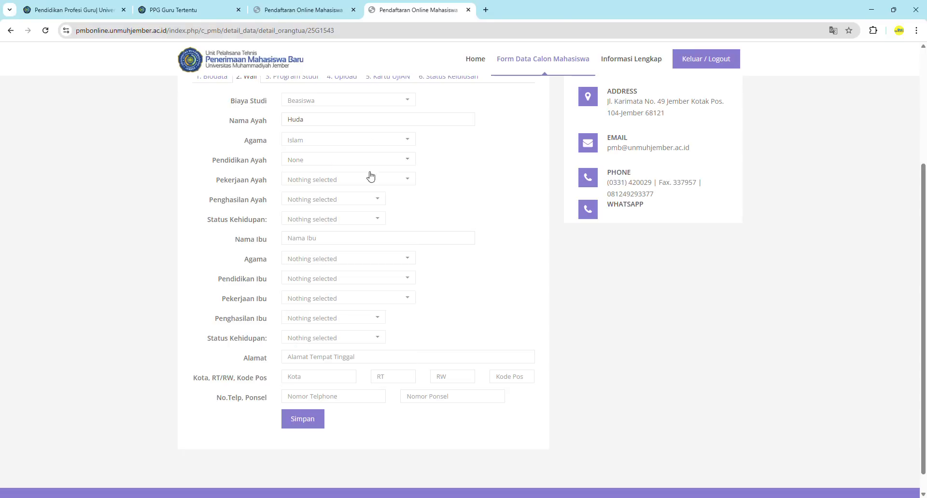
# Set the father's occupation to Profesional, income Tidak Ada, status Sudah Meninggal
pyautogui.click(333, 183)
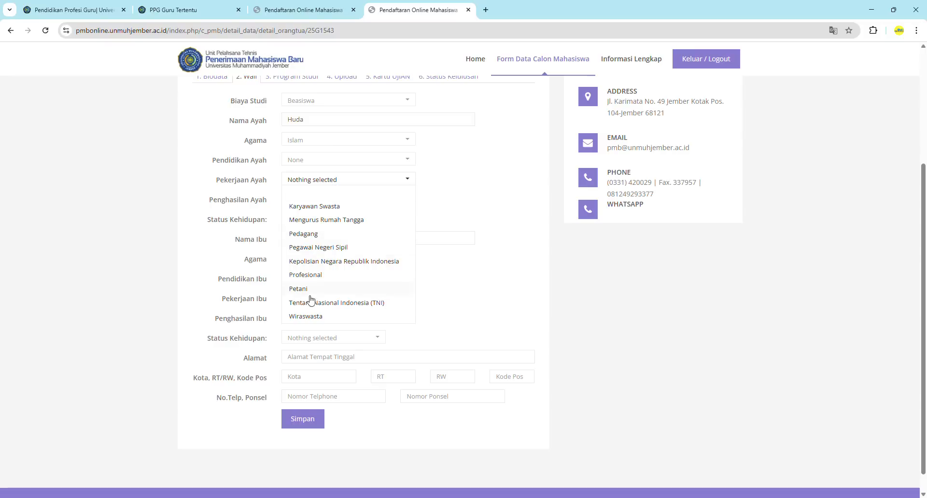
pyautogui.scroll(-1, 336, 253)
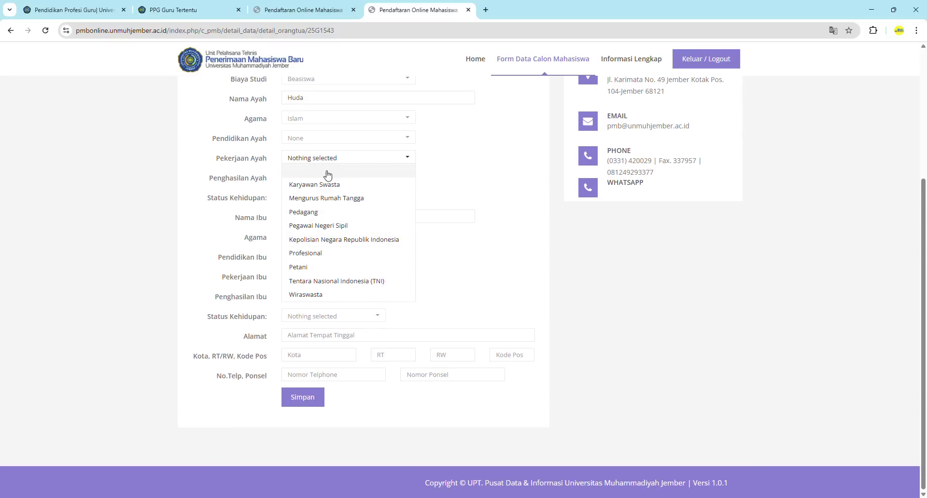
pyautogui.click(333, 253)
pyautogui.click(350, 182)
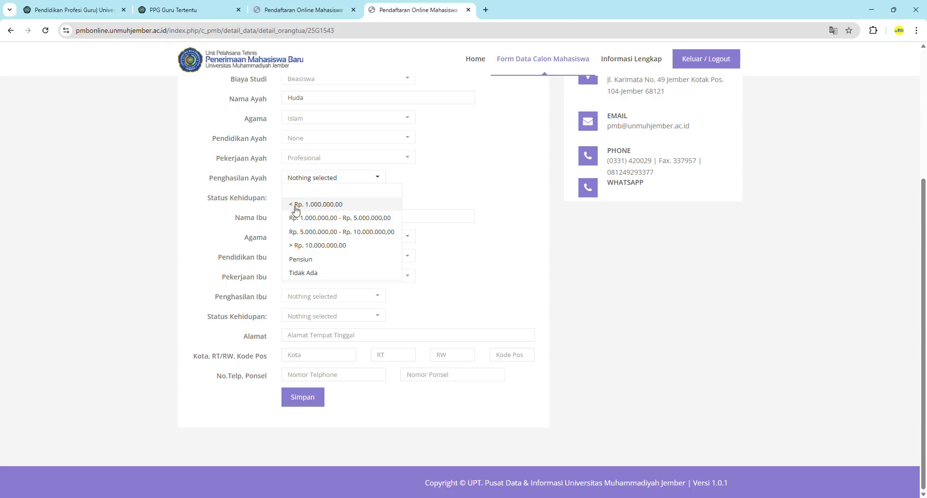
pyautogui.click(311, 273)
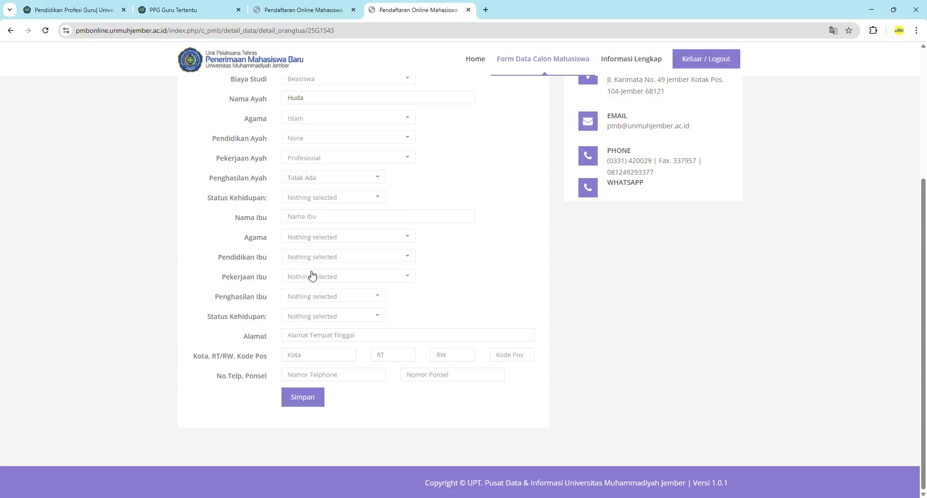
pyautogui.click(313, 199)
pyautogui.click(313, 238)
# Enter the mother's name with Islam, None, Profesional, Tidak Ada and Masih Hidup
pyautogui.click(304, 216)
pyautogui.write('Ria')
pyautogui.click(311, 238)
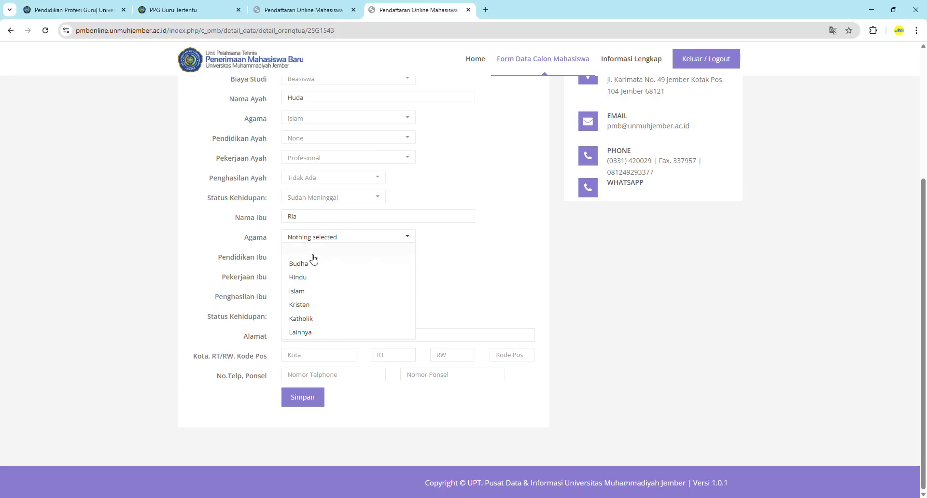
pyautogui.click(303, 292)
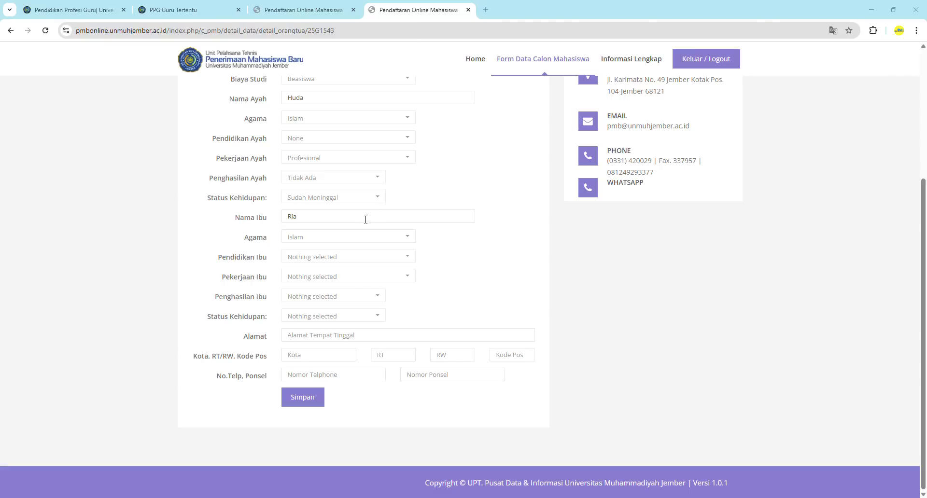
pyautogui.click(321, 260)
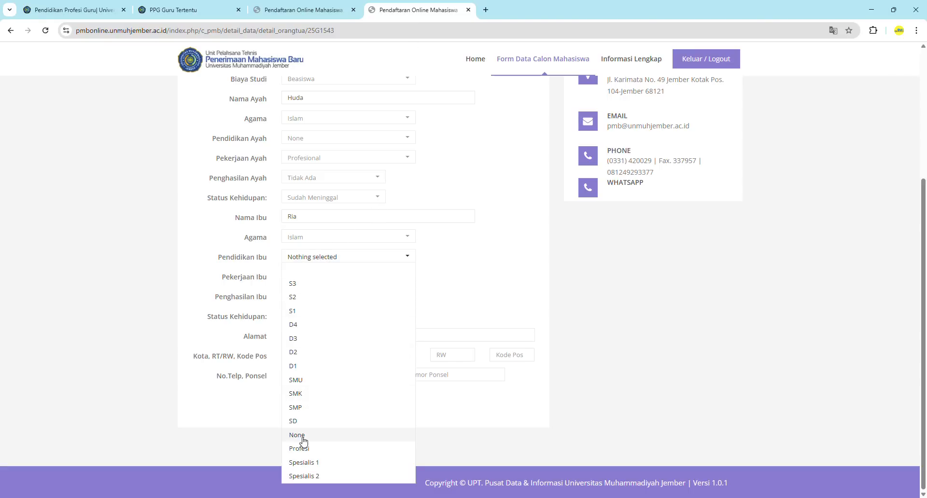
pyautogui.click(302, 437)
pyautogui.click(309, 277)
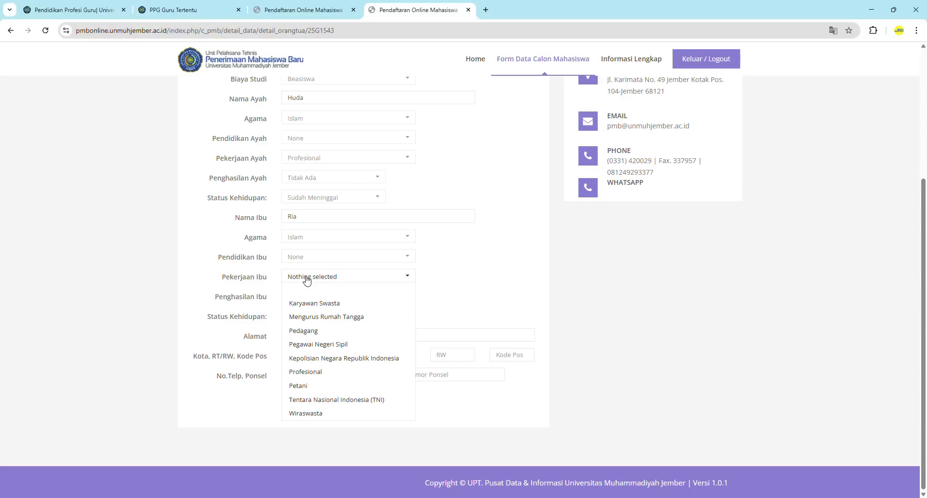
pyautogui.click(318, 373)
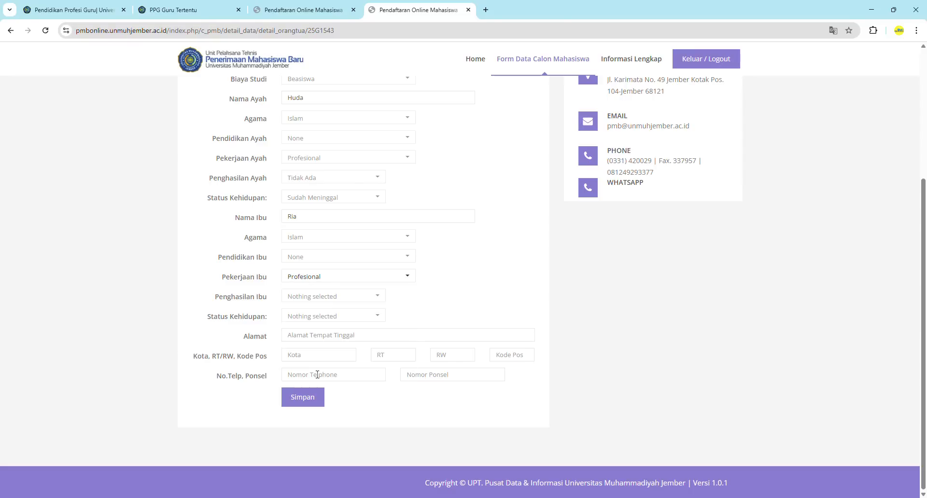
pyautogui.click(310, 302)
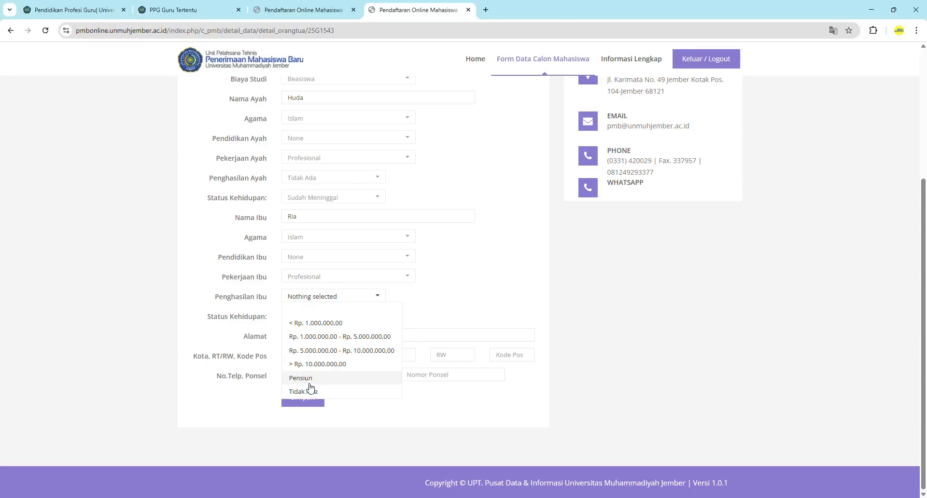
pyautogui.click(320, 392)
pyautogui.click(298, 317)
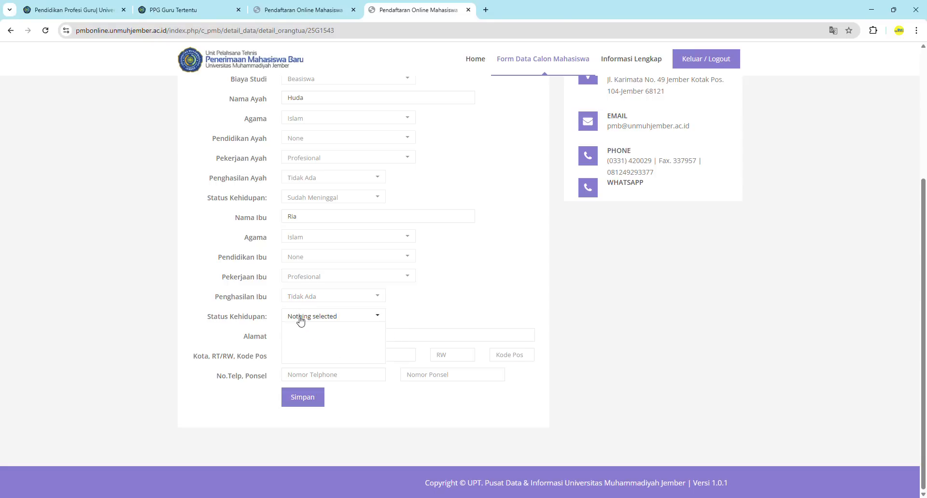
pyautogui.click(315, 347)
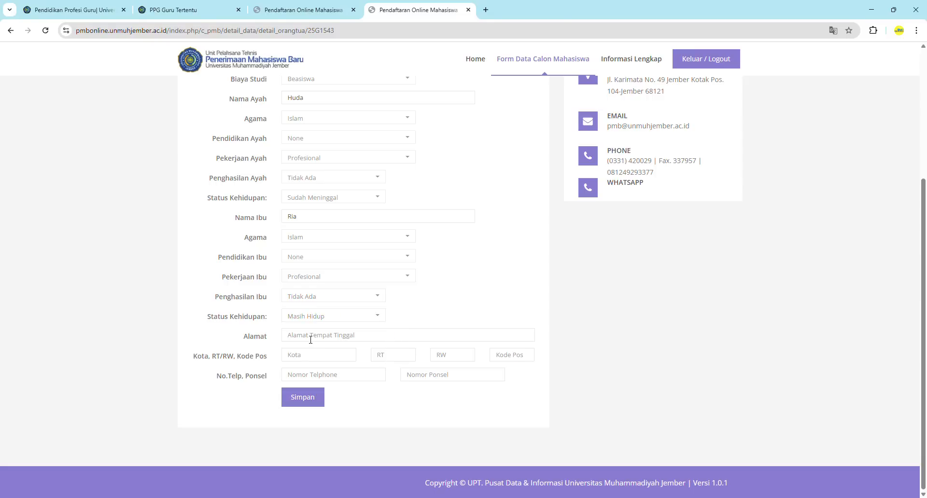
# Enter the parents' home address and city Jember
pyautogui.click(310, 340)
pyautogui.write('Jember')
pyautogui.press('BackSpace')
pyautogui.press('BackSpace')
pyautogui.press('BackSpace')
pyautogui.press('BackSpace')
pyautogui.press('BackSpace')
pyautogui.press('BackSpace')
pyautogui.write('Dusun Apel RT RW Desa Kecamatan')
pyautogui.click(325, 356)
pyautogui.write('Jemeb')
pyautogui.write('er')
pyautogui.write('01')
# Fill in RW, postal code and both phone numbers, then save the Wali form
pyautogui.click(445, 356)
pyautogui.write('0')
pyautogui.click(504, 356)
pyautogui.write('1996')
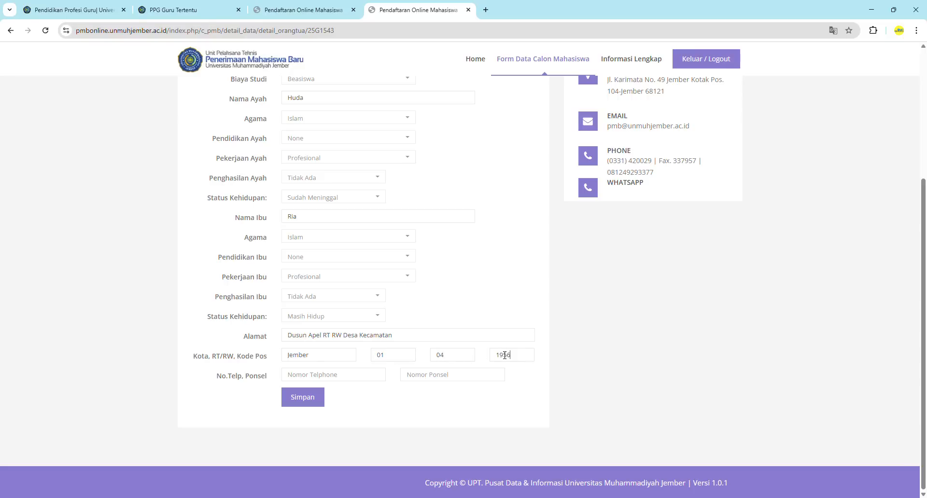
pyautogui.click(328, 375)
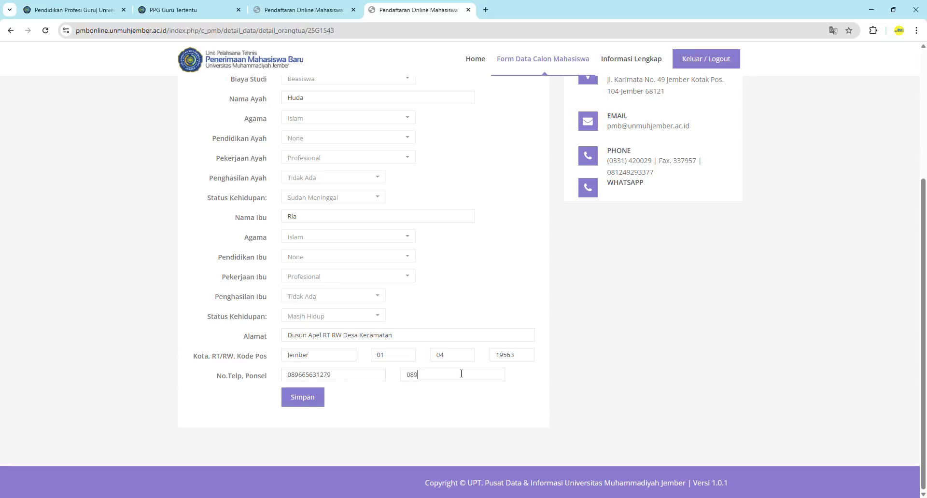
pyautogui.click(300, 401)
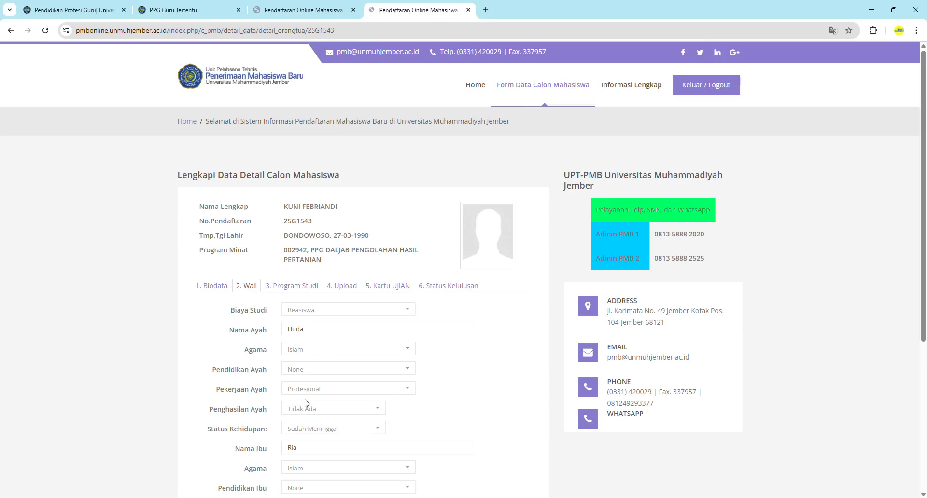
# Review the saved parent and address details, then move on to 3. Program Studi
pyautogui.scroll(-5, 305, 403)
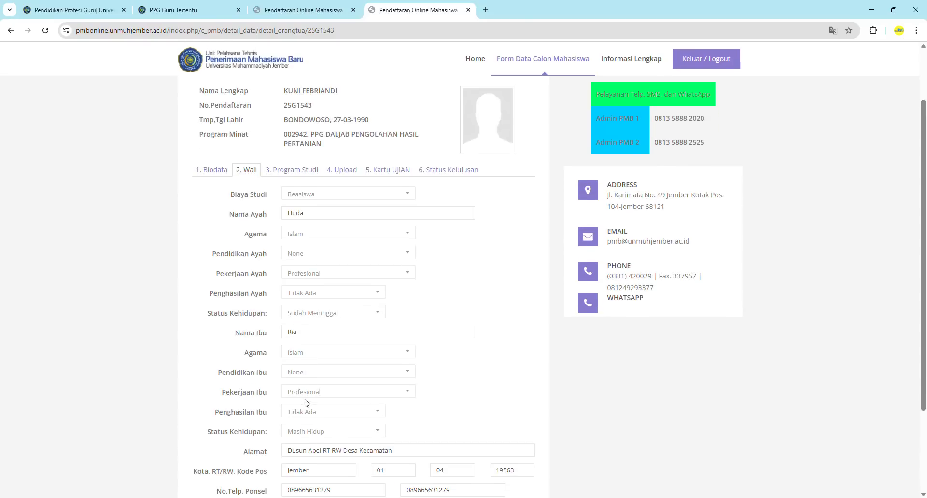
pyautogui.scroll(5, 396, 323)
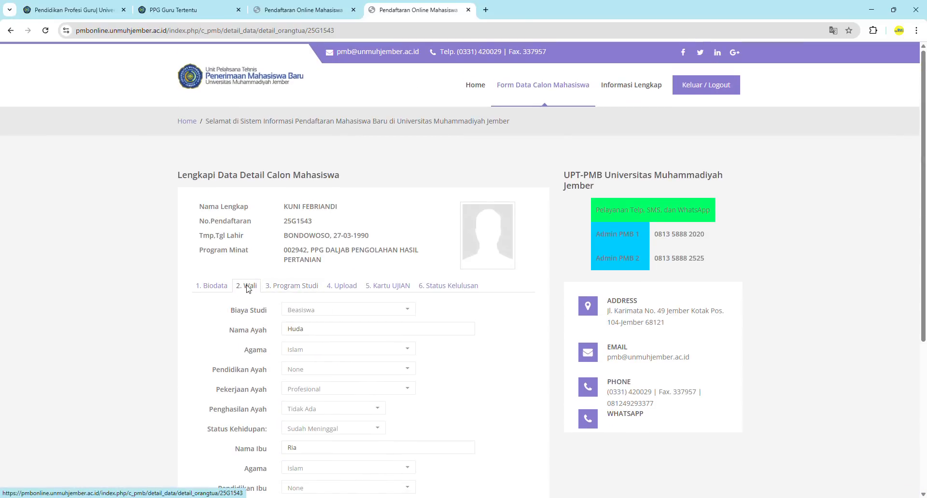
pyautogui.scroll(-4, 304, 374)
pyautogui.scroll(-2, 307, 374)
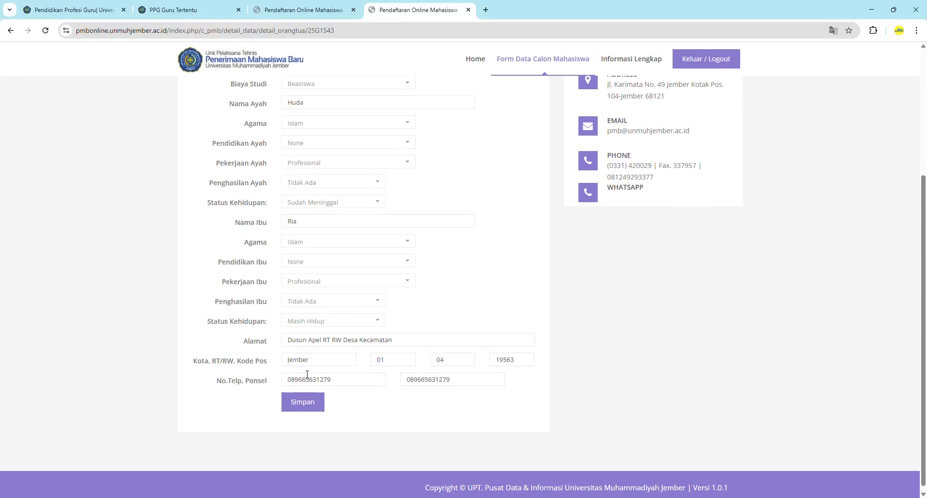
pyautogui.scroll(6, 307, 374)
pyautogui.click(297, 278)
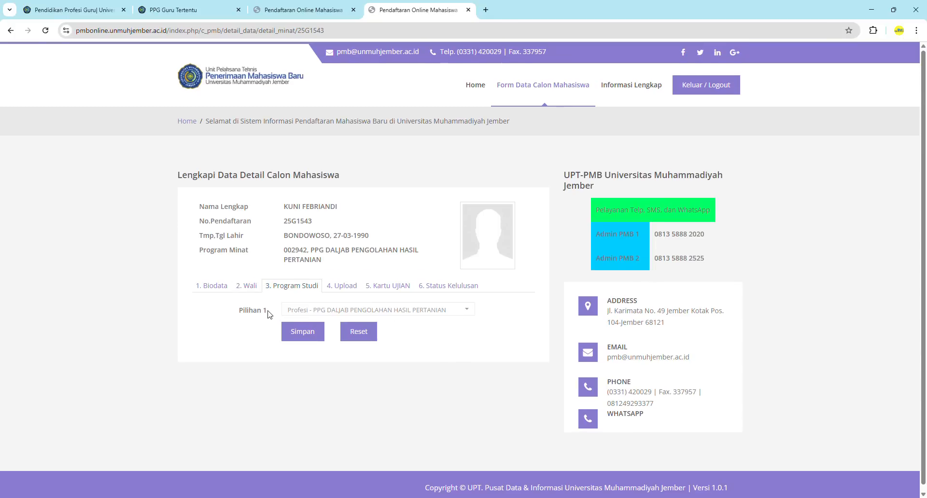
# Keep Pilihan 1 as Profesi - PPG DALJAB PENGOLAHAN HASIL PERTANIAN and save it
pyautogui.click(298, 337)
# On the Upload step, attach the Surat Sehat PDF from PPG 2025 > Contoh Unggahan Lapor Diri as the health certificate
pyautogui.click(343, 288)
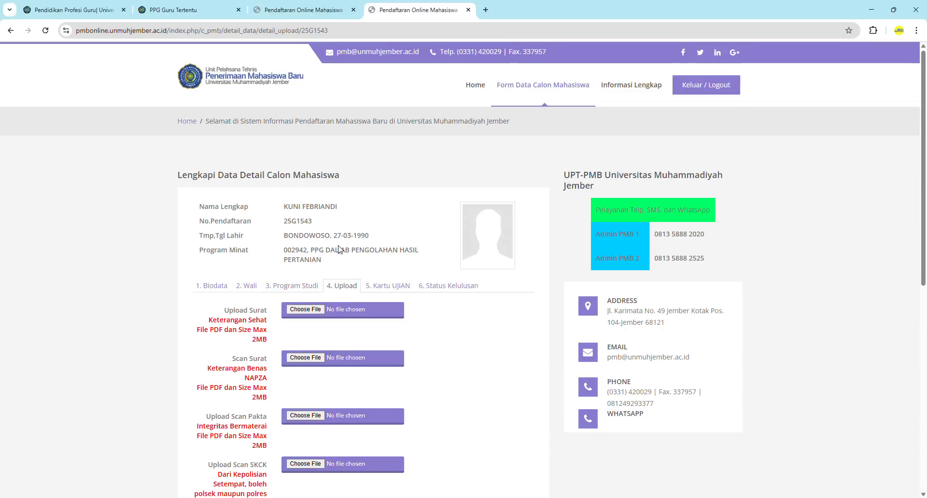
pyautogui.scroll(-3, 418, 347)
pyautogui.scroll(-1, 420, 348)
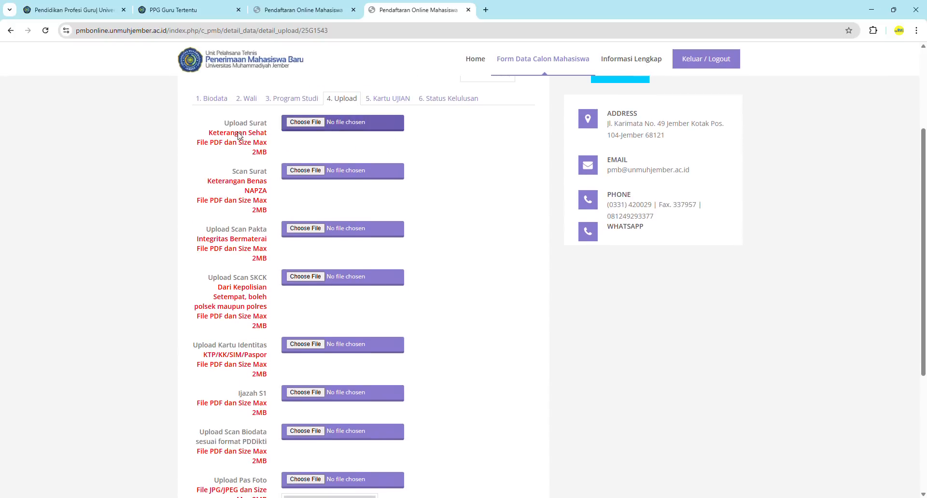
pyautogui.click(302, 124)
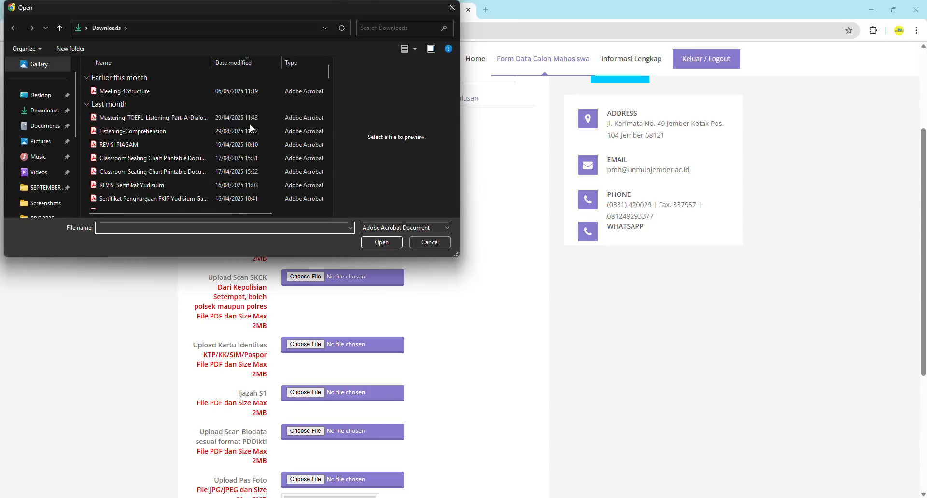
pyautogui.scroll(-3, 53, 174)
pyautogui.scroll(-1, 53, 177)
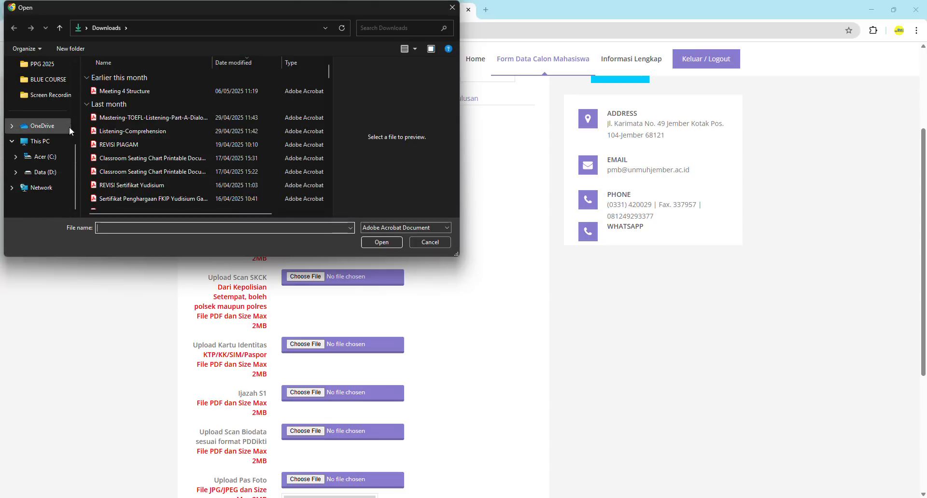
pyautogui.click(42, 64)
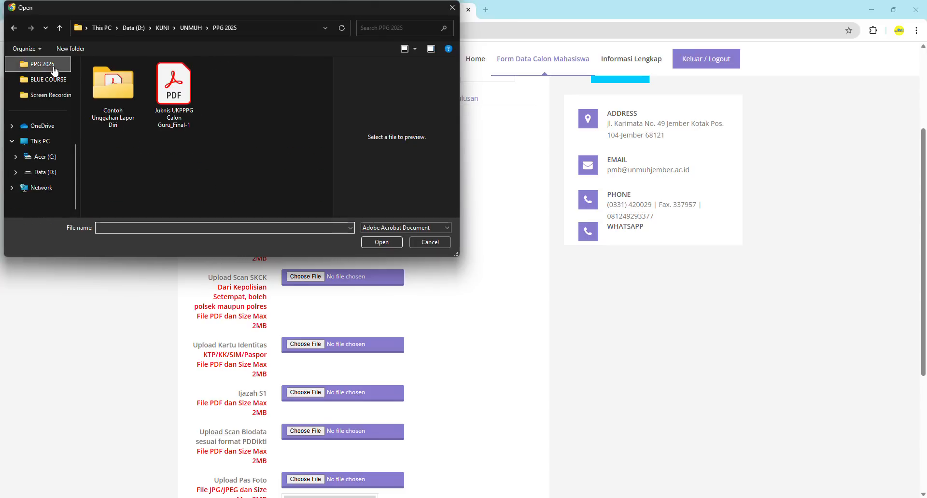
pyautogui.doubleClick(123, 94)
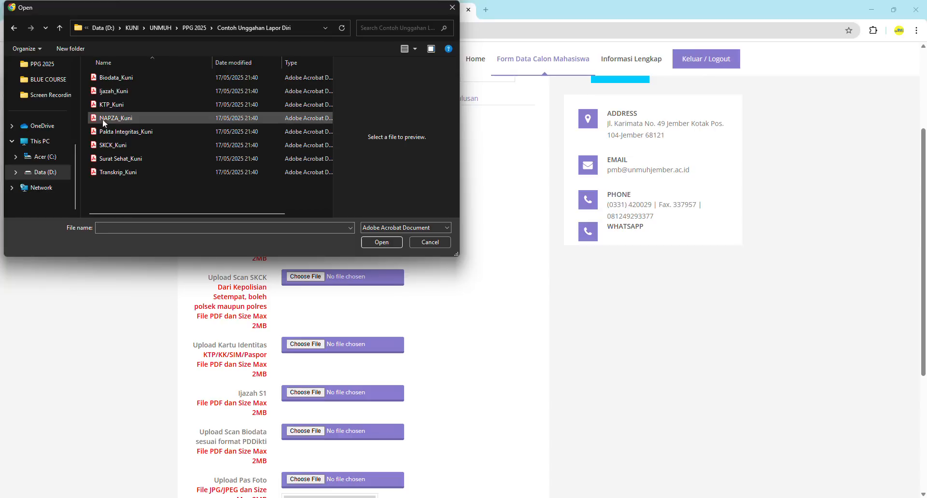
pyautogui.click(131, 160)
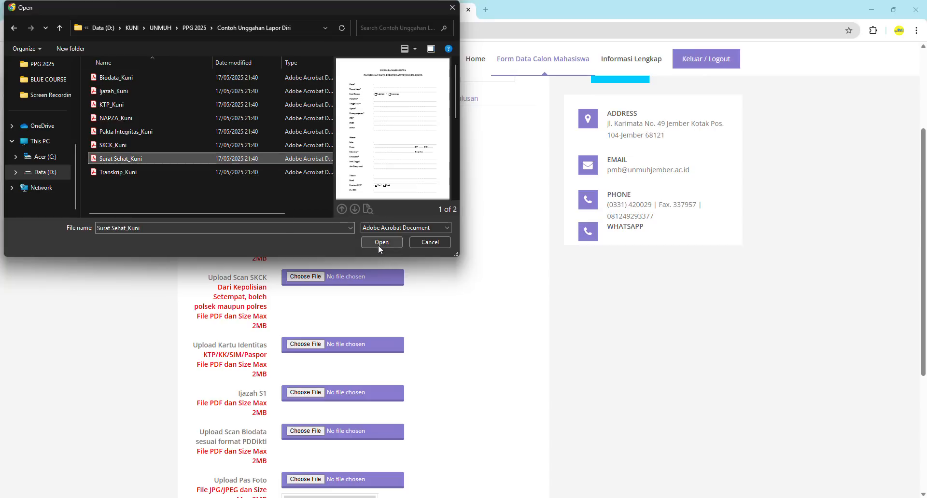
pyautogui.click(380, 243)
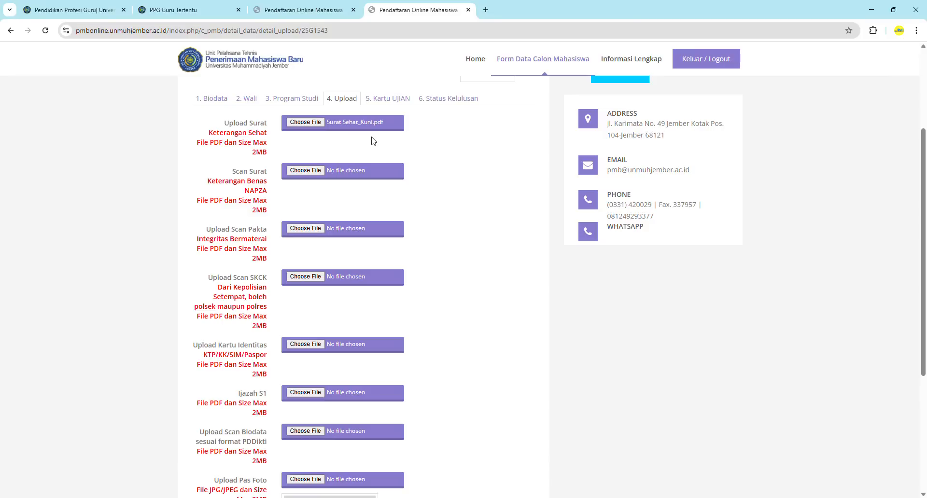
pyautogui.scroll(-1, 466, 176)
pyautogui.scroll(1, 466, 176)
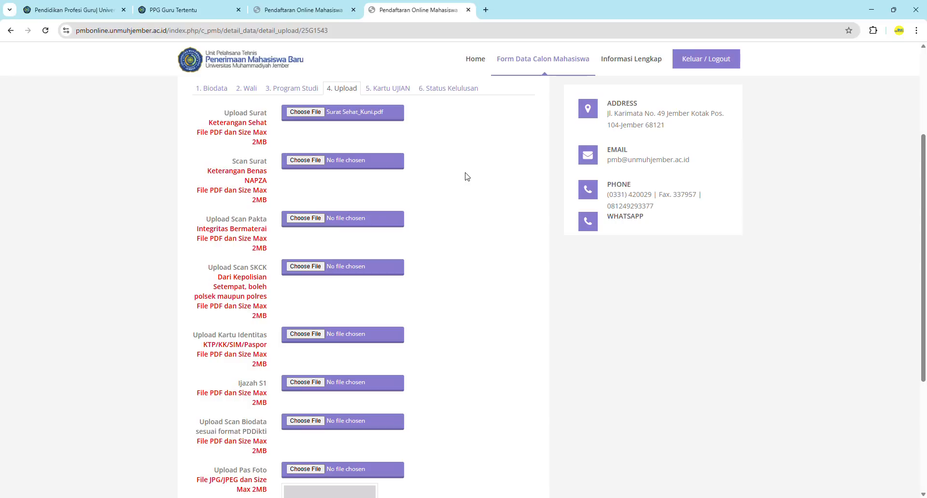
# Attach the NAPZA certificate and Pakta Integritas PDFs to their upload fields
pyautogui.click(302, 164)
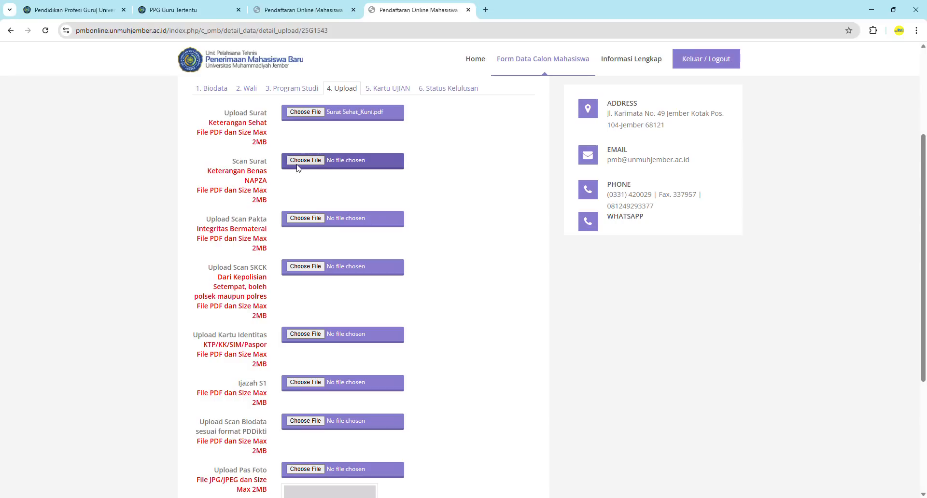
pyautogui.click(305, 161)
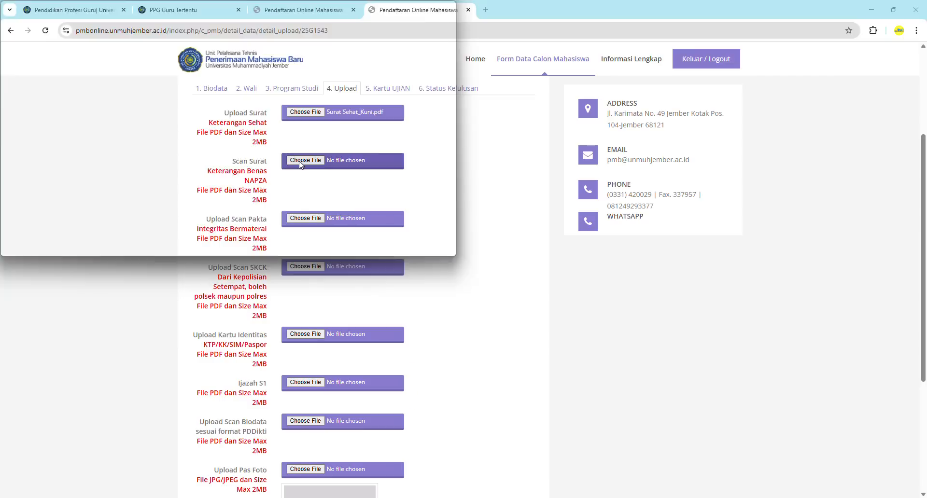
pyautogui.click(116, 118)
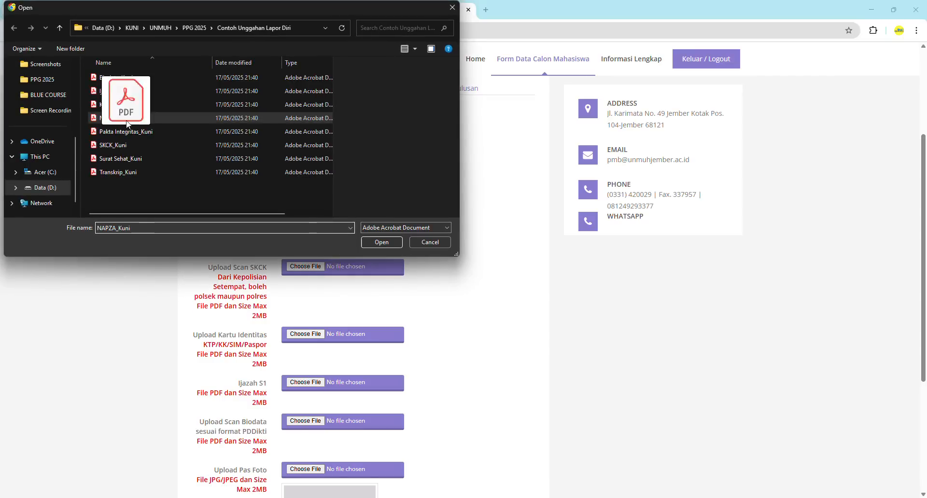
pyautogui.click(374, 241)
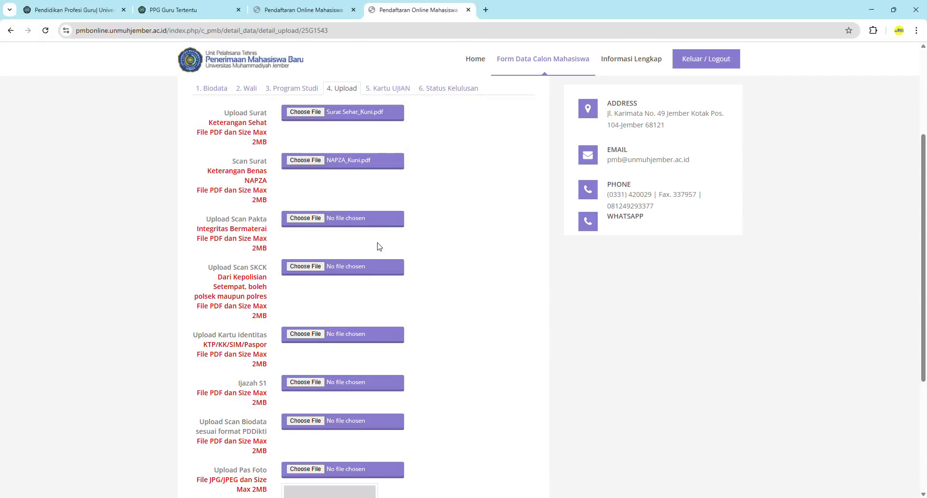
pyautogui.click(304, 219)
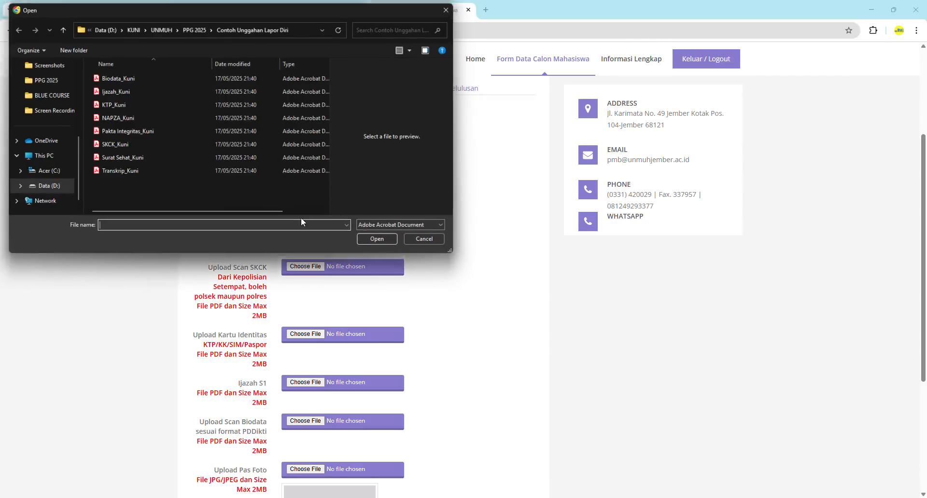
pyautogui.click(124, 131)
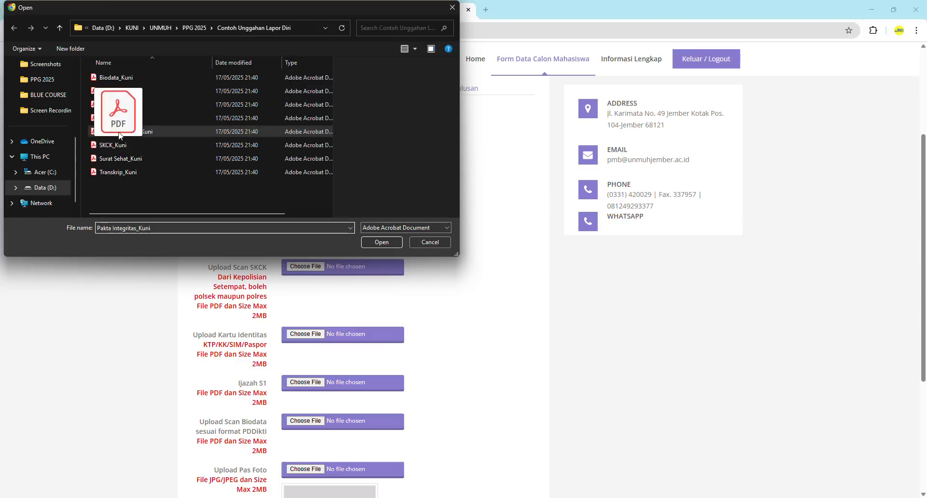
pyautogui.click(382, 242)
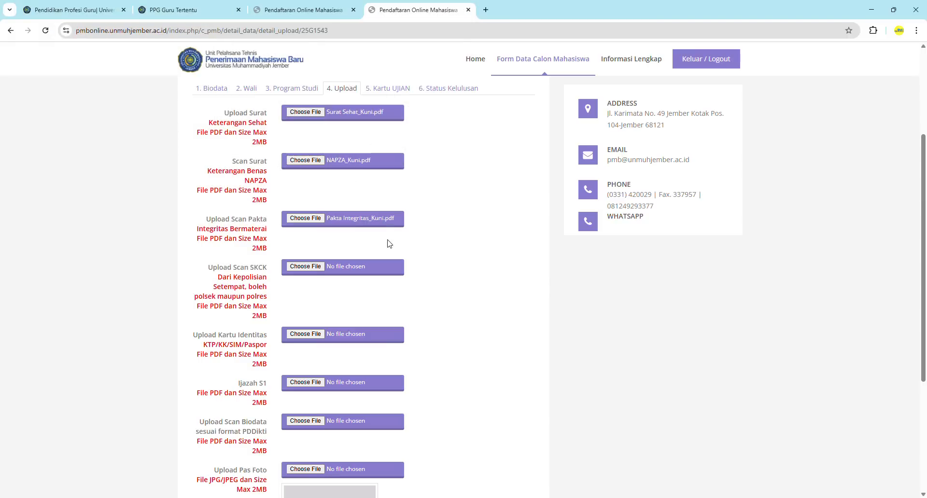
pyautogui.scroll(-2, 453, 279)
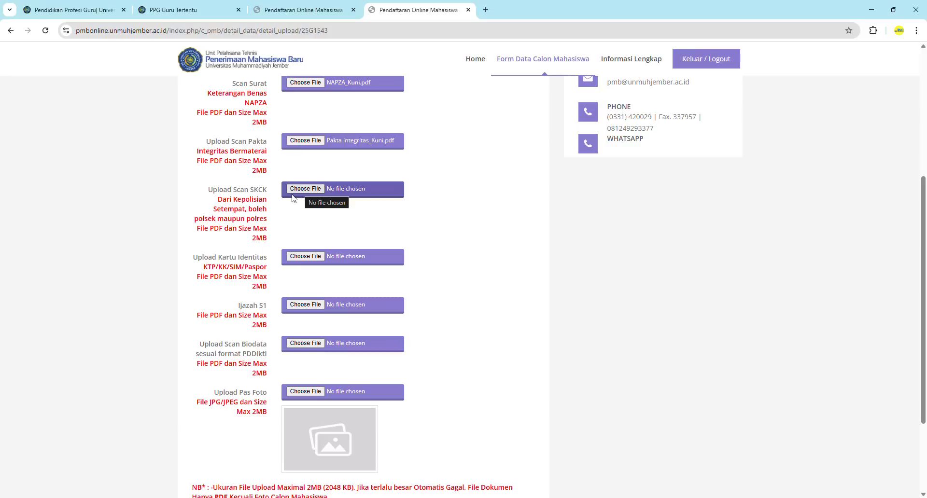
# Attach the SKCK and KTP PDFs to their upload fields
pyautogui.click(312, 187)
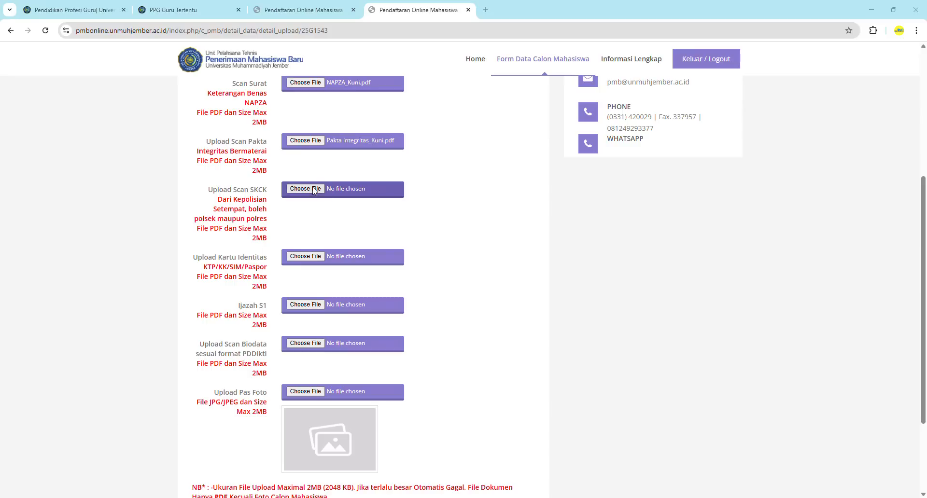
pyautogui.click(121, 145)
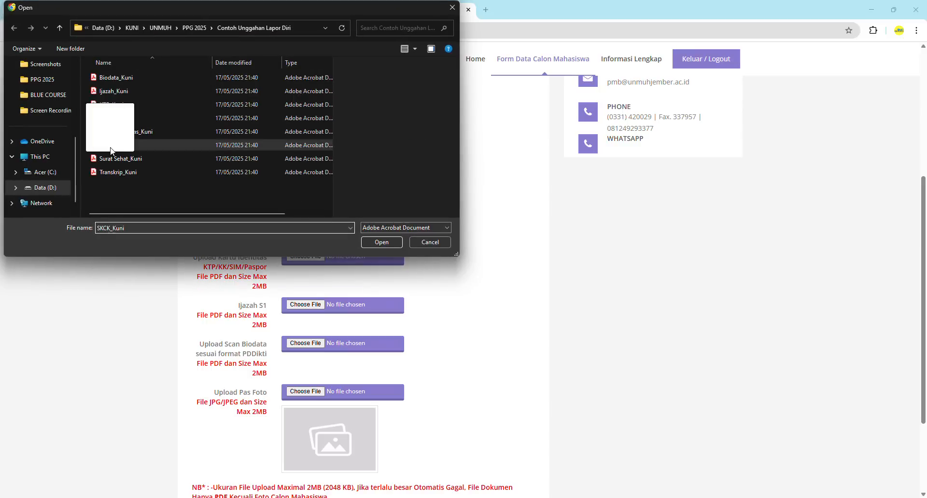
pyautogui.click(381, 243)
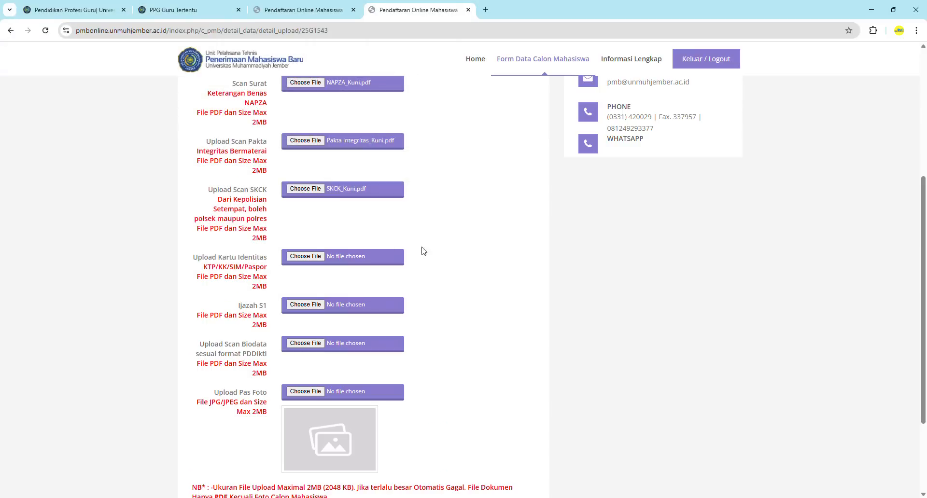
pyautogui.scroll(-1, 454, 299)
pyautogui.scroll(-1, 453, 299)
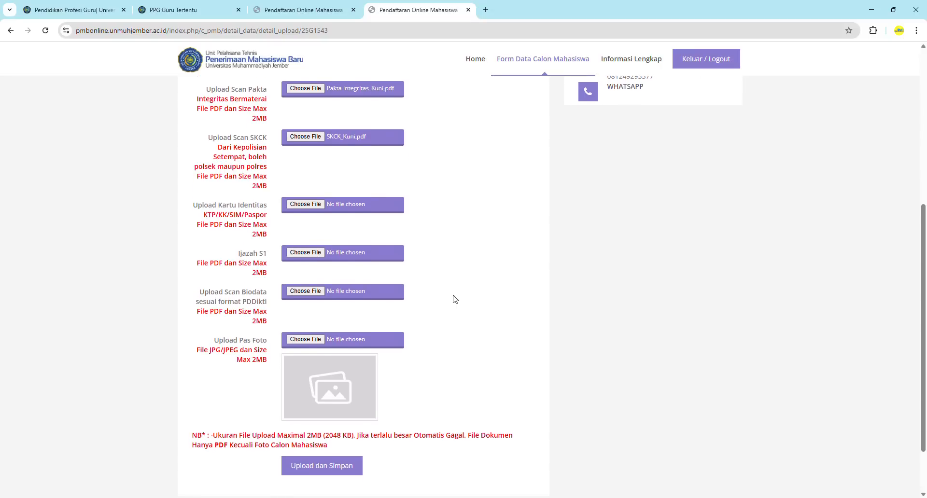
pyautogui.scroll(-1, 453, 299)
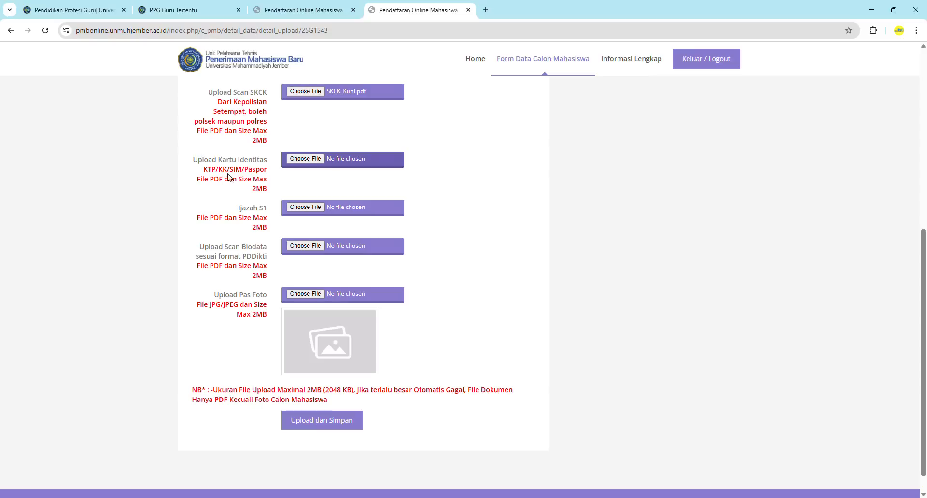
pyautogui.click(308, 160)
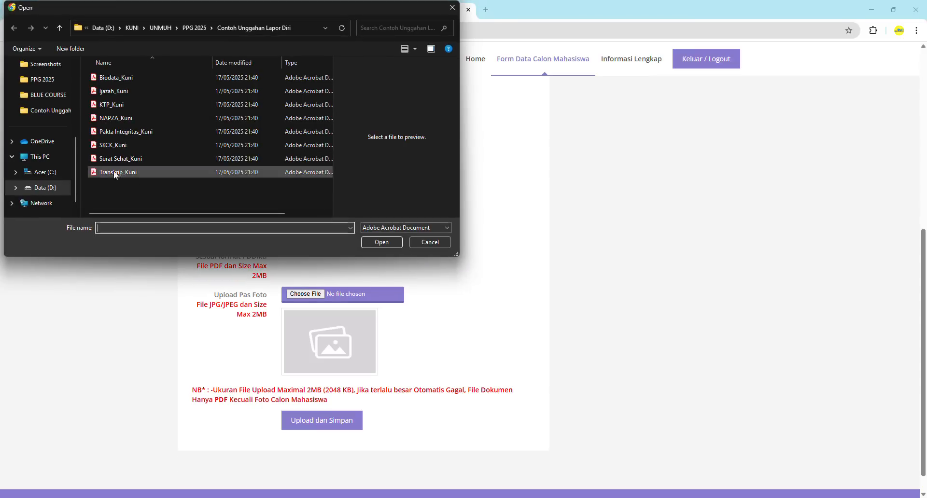
pyautogui.click(123, 105)
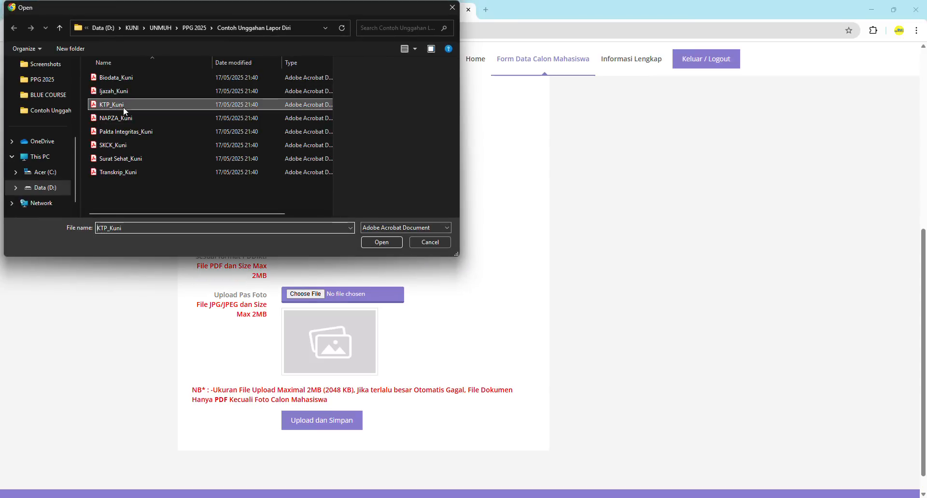
pyautogui.click(382, 243)
# Attach the Ijazah S1 and Biodata PDFs to their upload fields
pyautogui.scroll(-1, 437, 256)
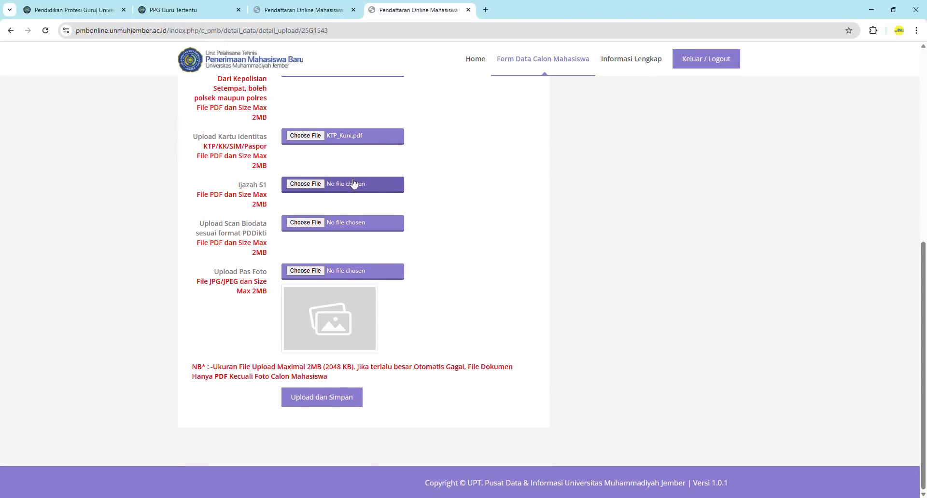
pyautogui.click(302, 185)
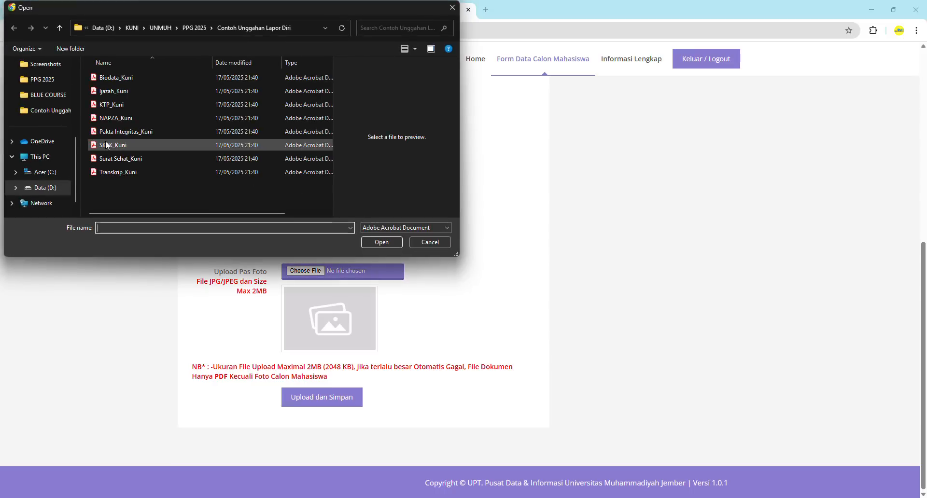
pyautogui.click(127, 91)
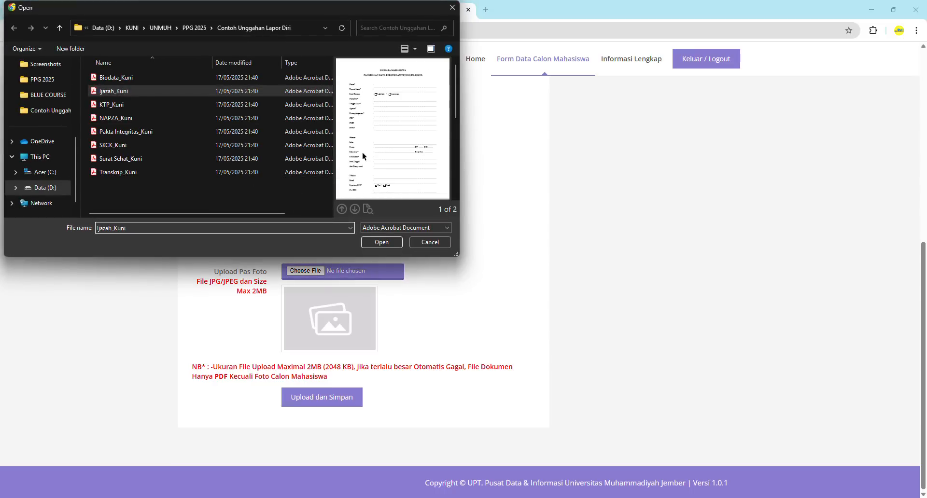
pyautogui.click(152, 78)
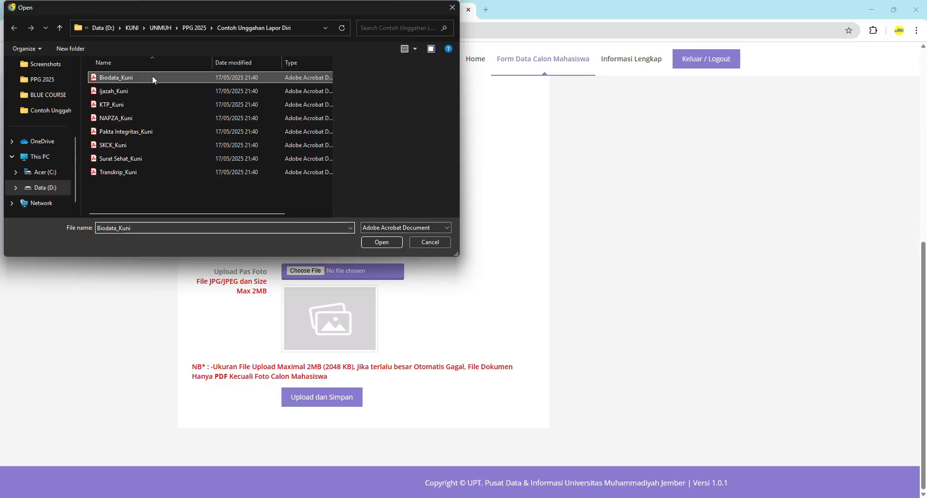
pyautogui.click(157, 91)
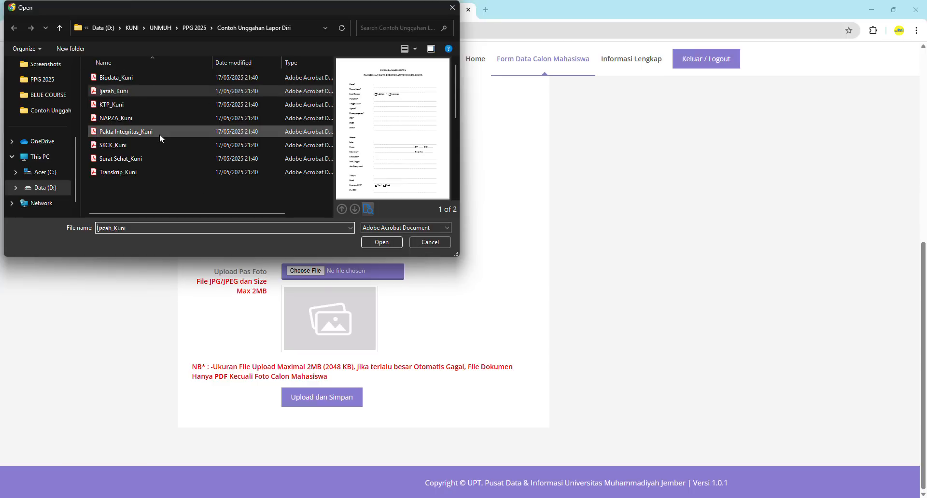
pyautogui.click(396, 245)
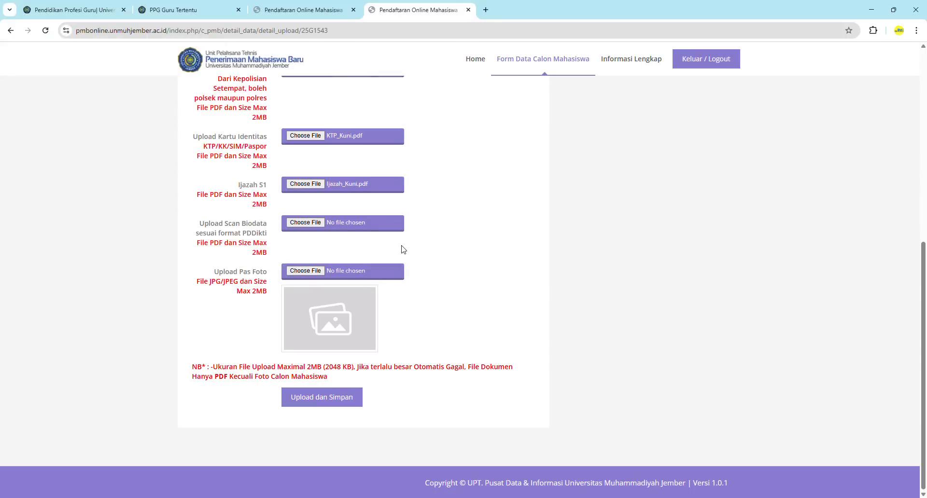
pyautogui.click(311, 228)
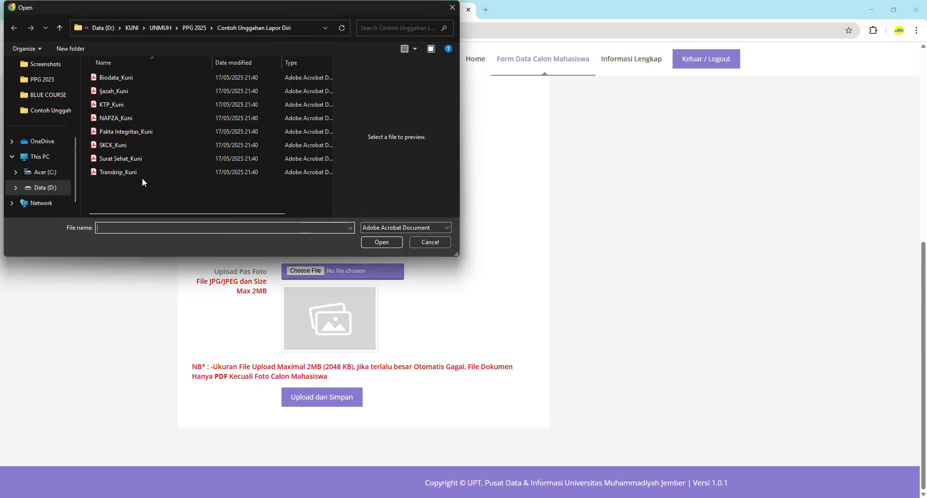
pyautogui.click(121, 78)
pyautogui.click(368, 242)
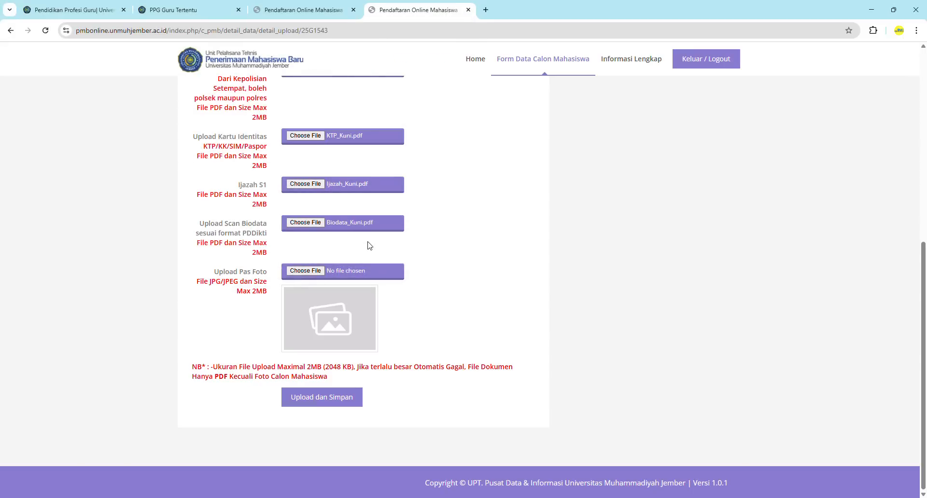
# Attach the Foto JPG as the Pas Foto and save everything with Upload dan Simpan
pyautogui.click(300, 273)
pyautogui.click(112, 90)
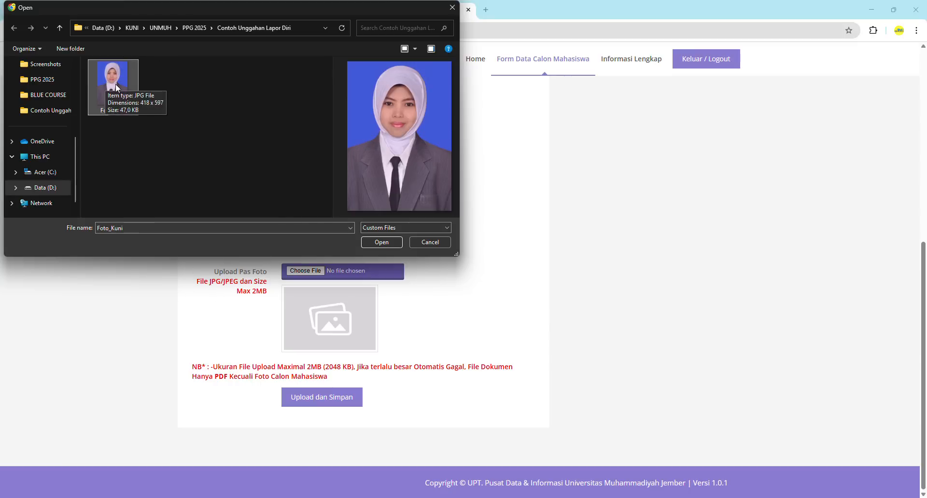
pyautogui.click(345, 227)
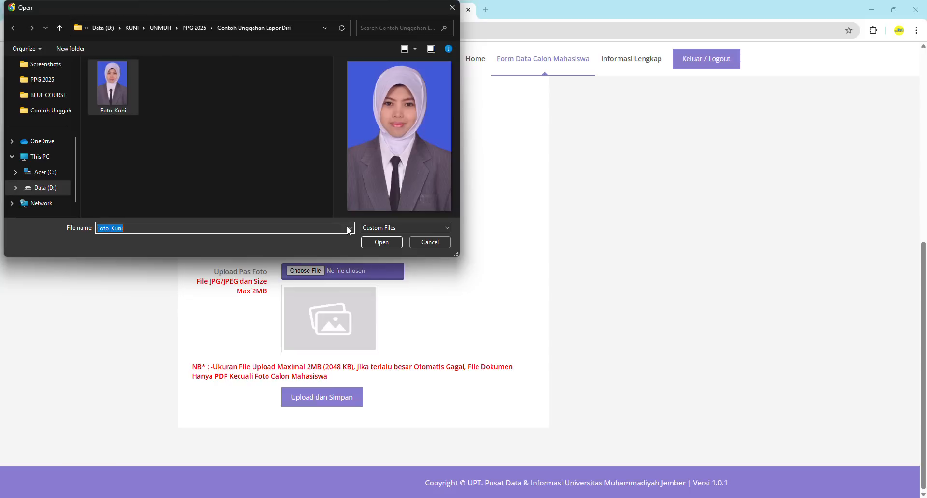
pyautogui.click(351, 228)
pyautogui.click(351, 229)
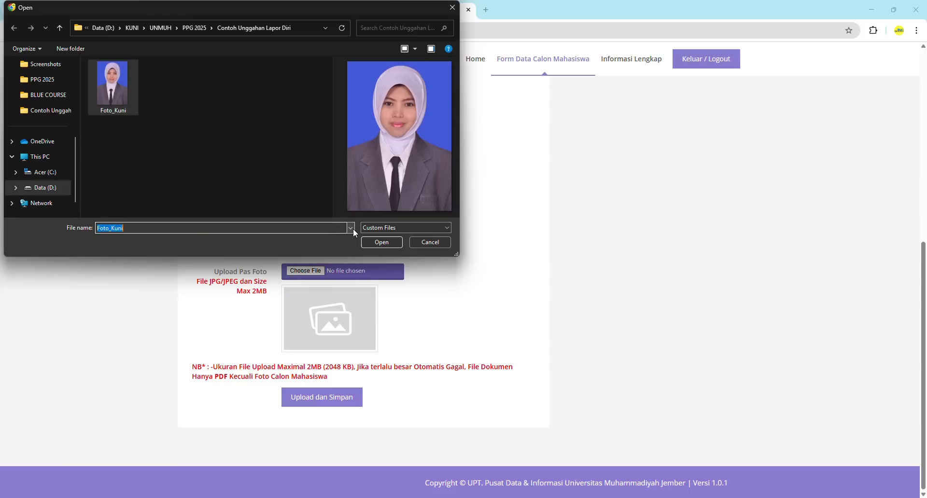
pyautogui.click(388, 246)
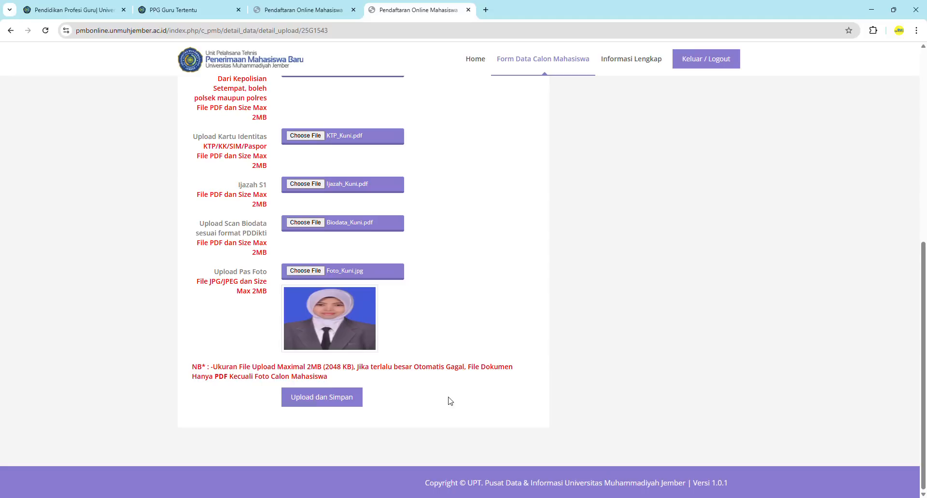
pyautogui.click(326, 404)
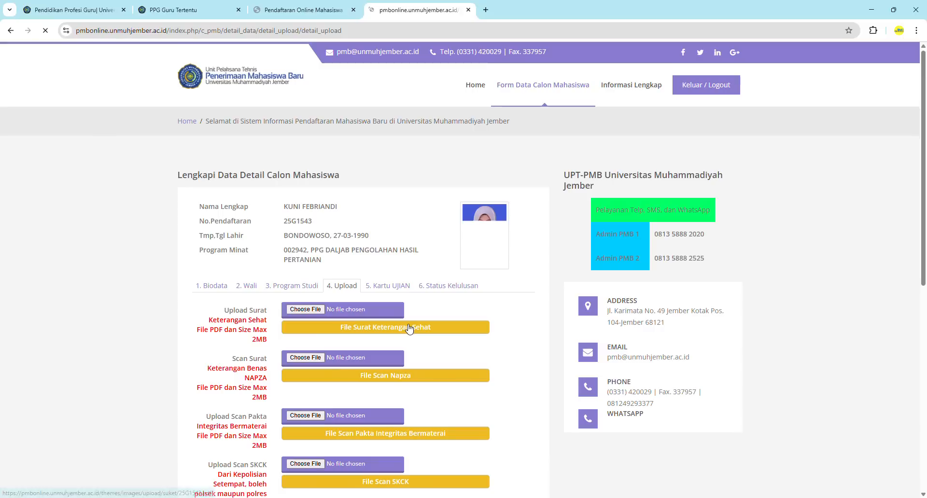
# Check the saved uploads by opening the stored Pakta Integritas PDF and returning
pyautogui.scroll(-5, 518, 349)
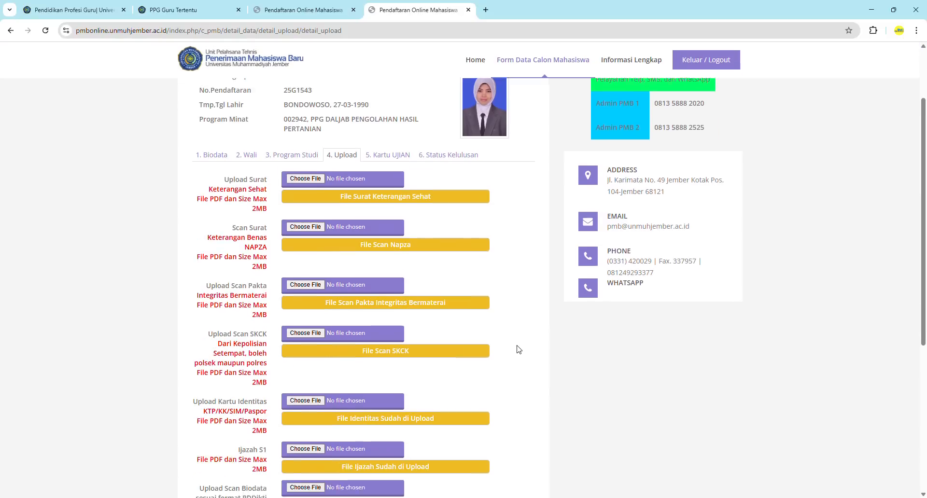
pyautogui.scroll(2, 518, 349)
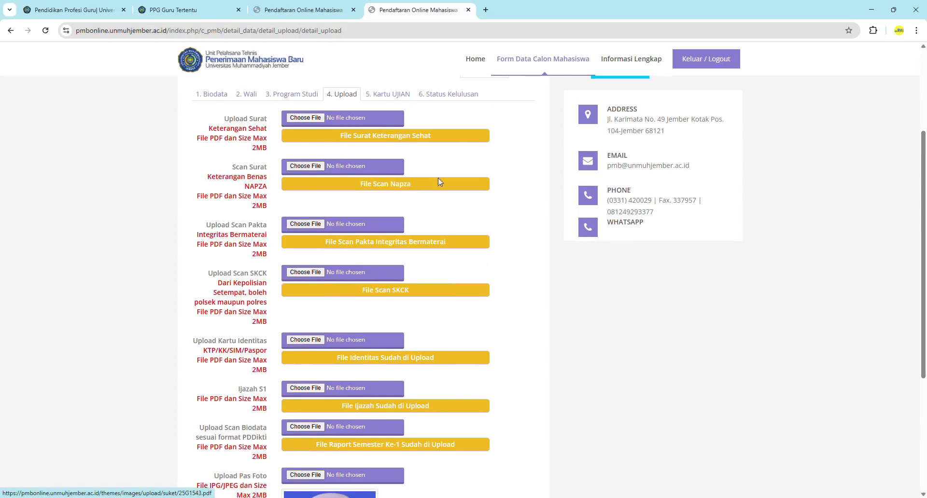
pyautogui.scroll(-1, 438, 183)
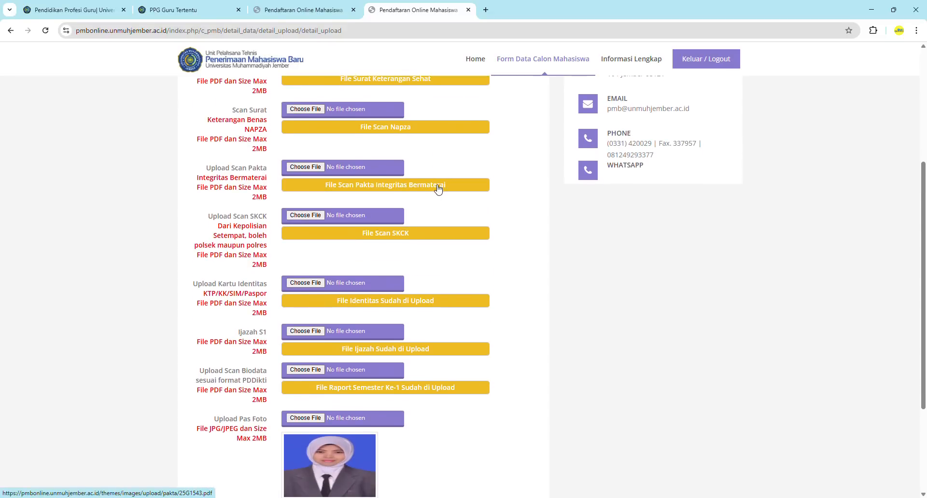
pyautogui.click(438, 188)
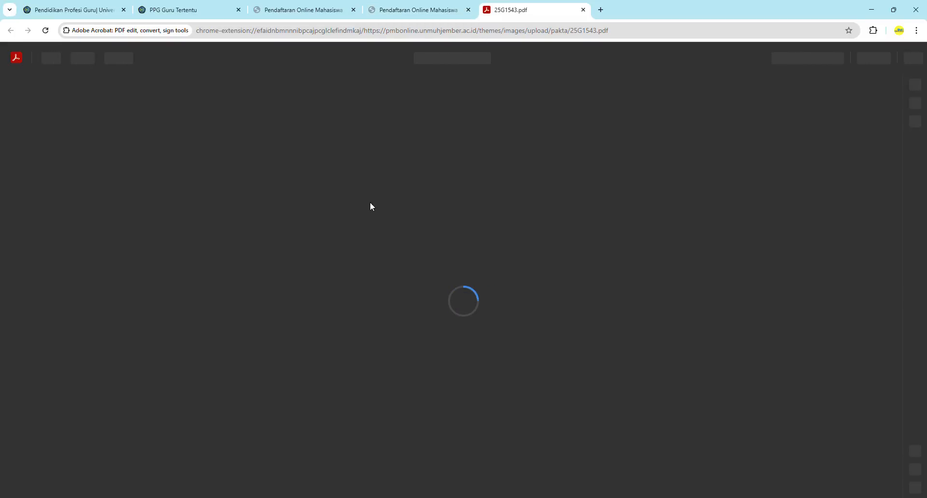
pyautogui.click(379, 18)
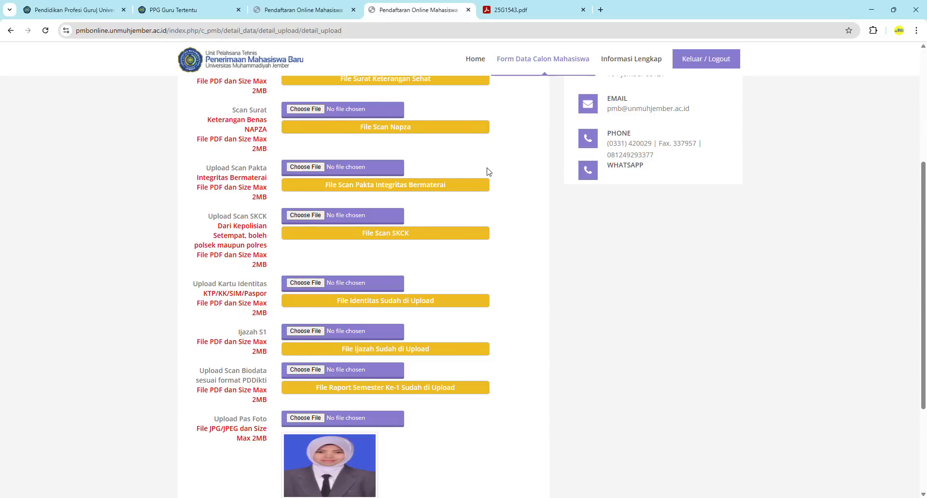
pyautogui.scroll(1, 498, 164)
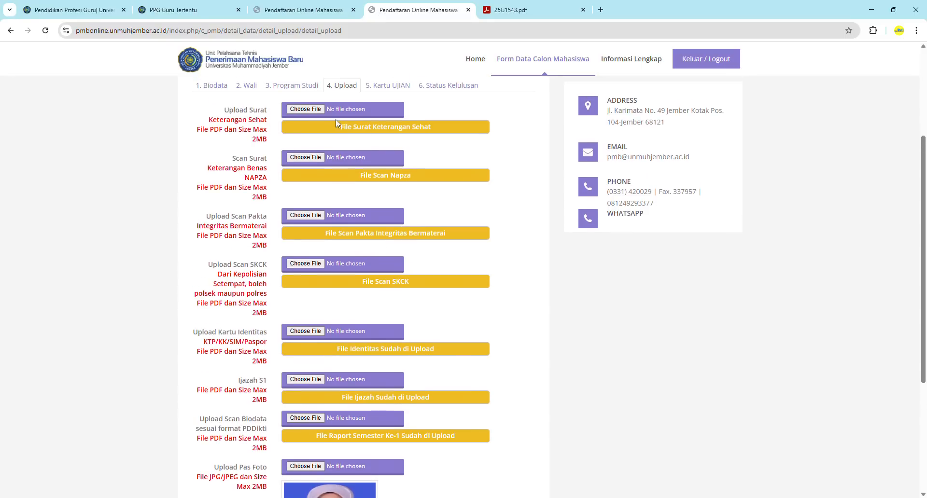
pyautogui.scroll(-1, 395, 130)
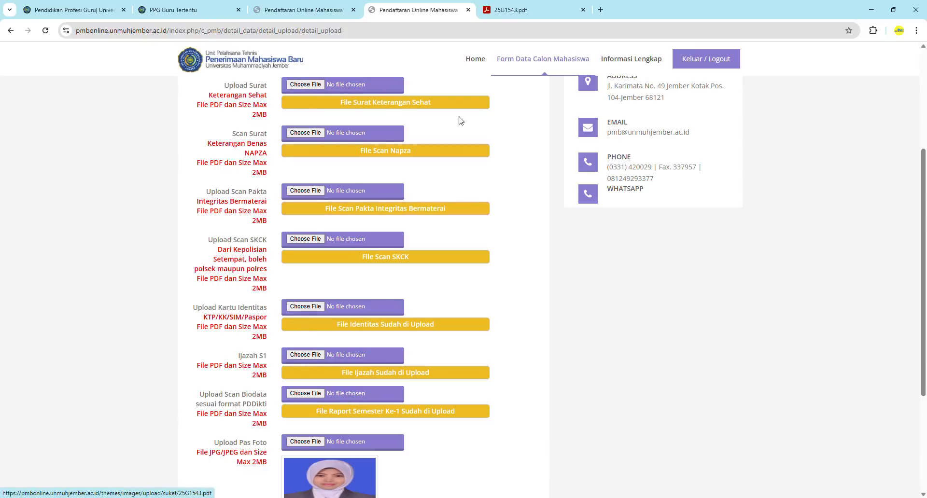
pyautogui.click(540, 18)
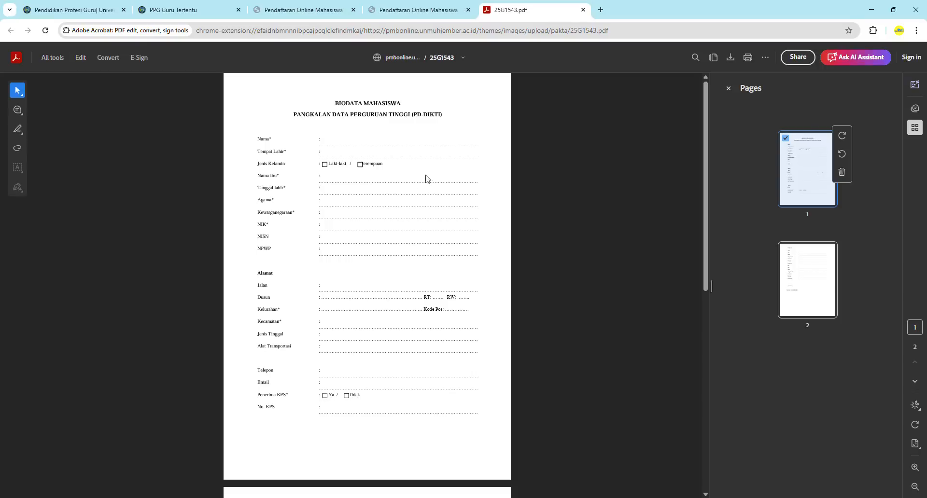
pyautogui.click(378, 14)
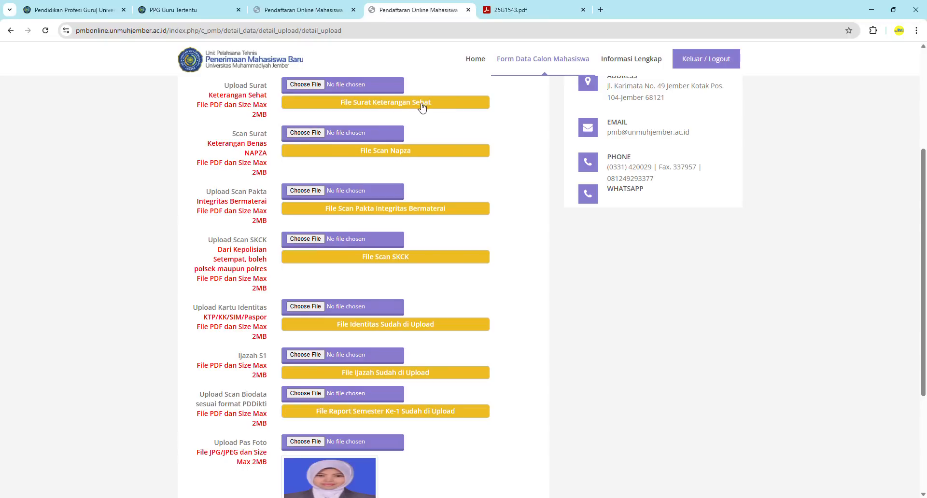
# Review the rest of the Upload tab, then go to 5. Kartu UJIAN
pyautogui.scroll(-1, 504, 184)
pyautogui.scroll(-3, 504, 184)
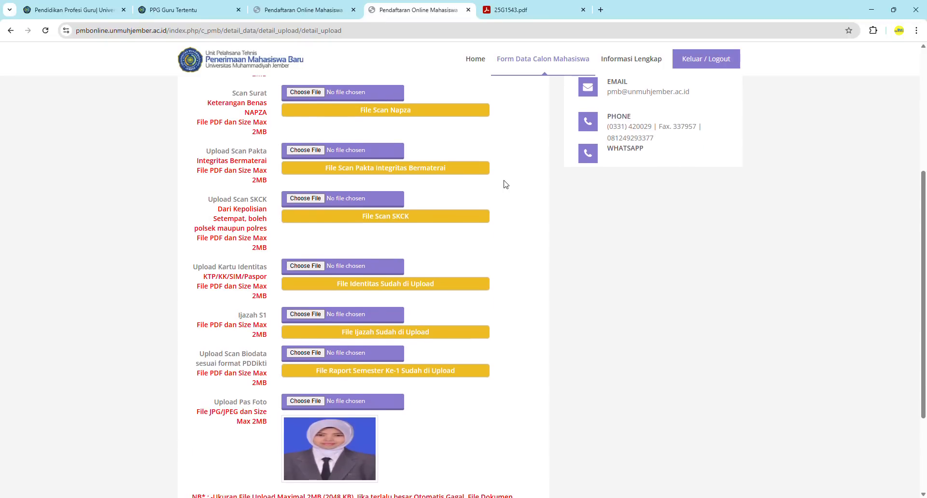
pyautogui.scroll(-3, 504, 184)
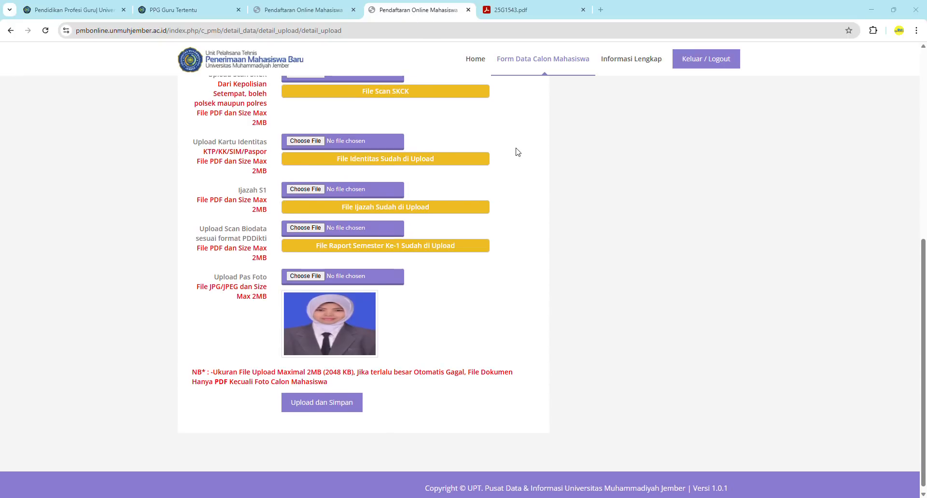
pyautogui.scroll(6, 517, 151)
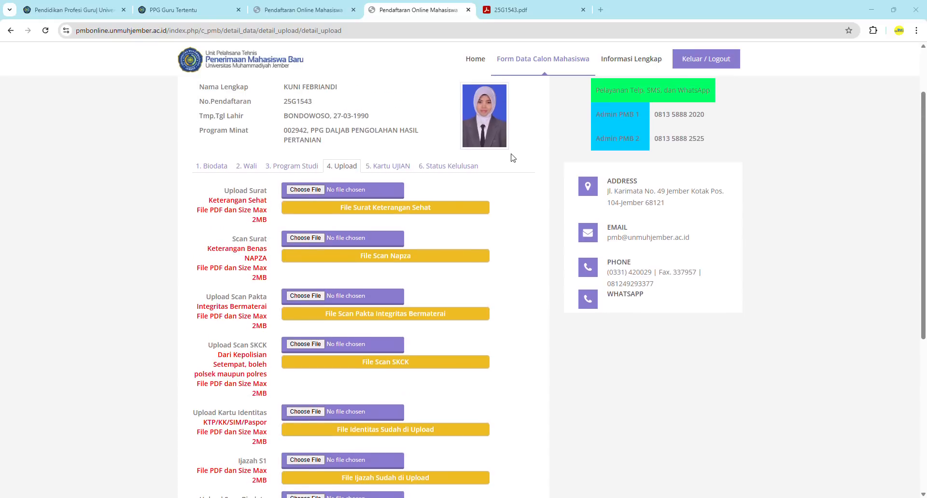
pyautogui.click(392, 172)
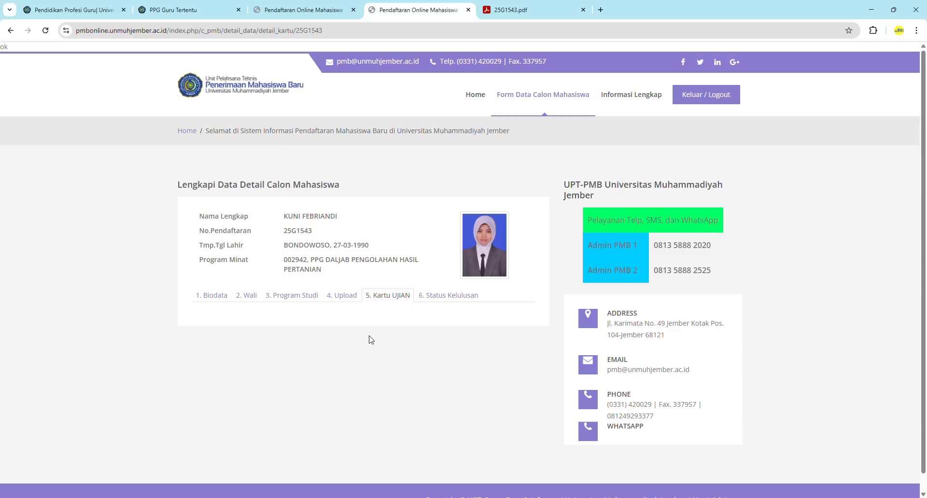
# Confirm Status Kelulusan shows awaiting NIM verification after rechecking uploads, then close the duplicate tab
pyautogui.click(451, 301)
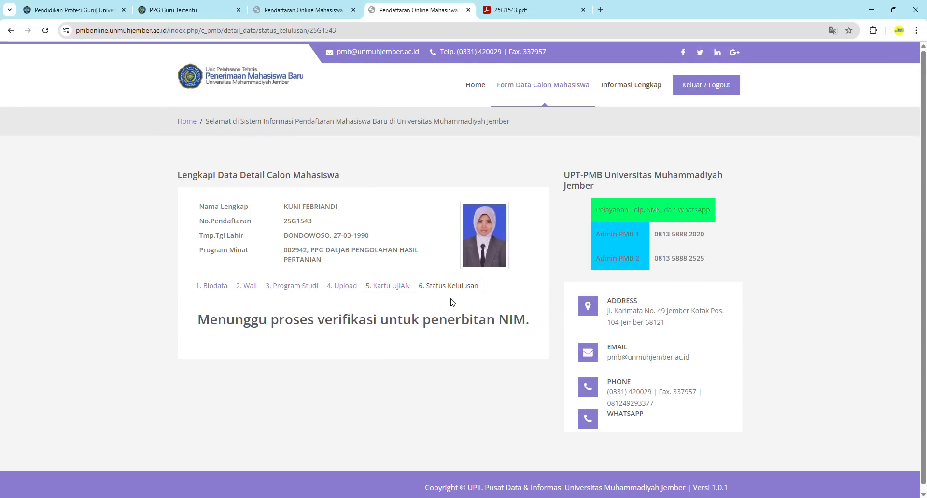
pyautogui.click(341, 285)
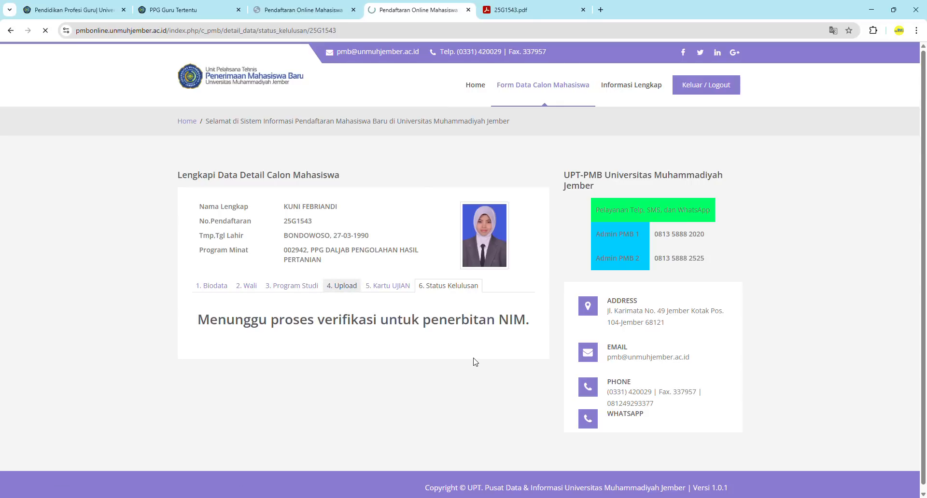
pyautogui.scroll(-3, 473, 363)
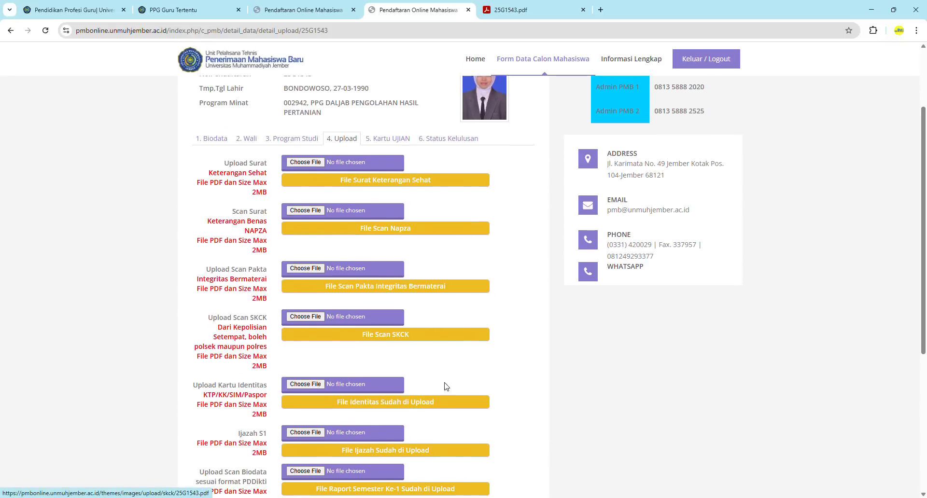
pyautogui.scroll(-3, 450, 434)
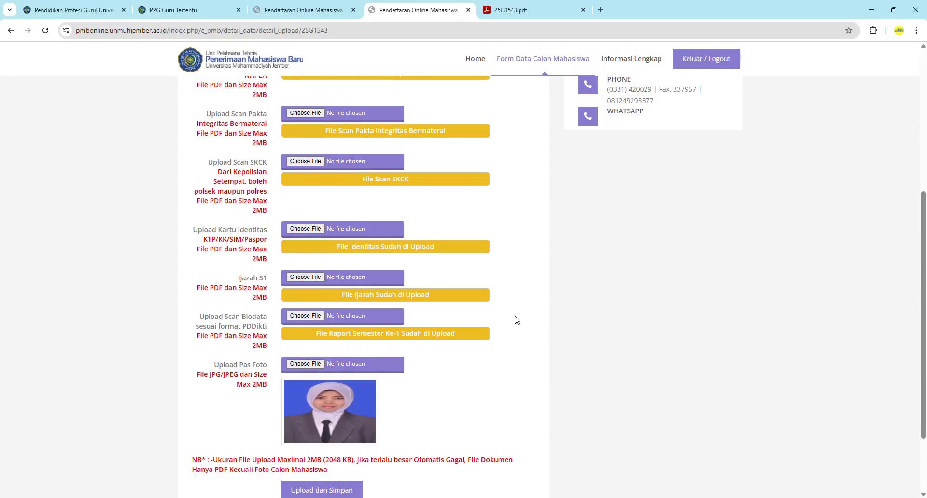
pyautogui.scroll(2, 515, 295)
pyautogui.scroll(5, 515, 295)
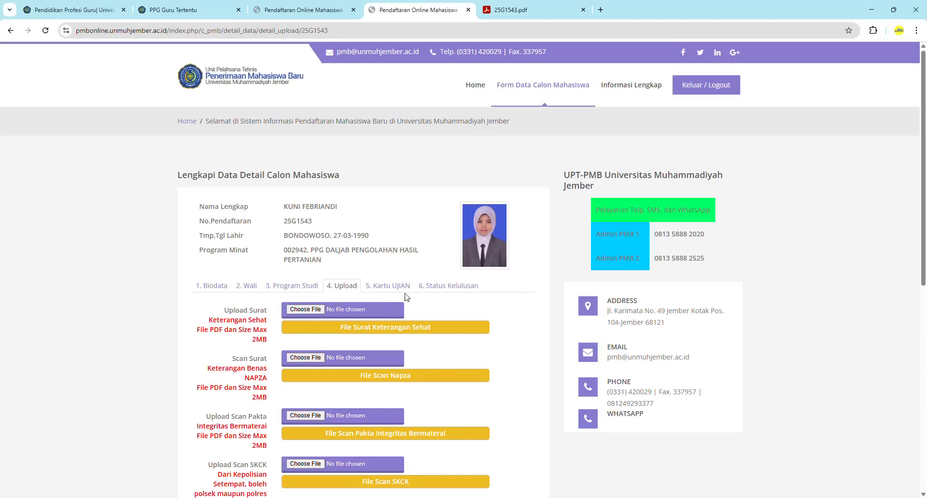
pyautogui.click(427, 289)
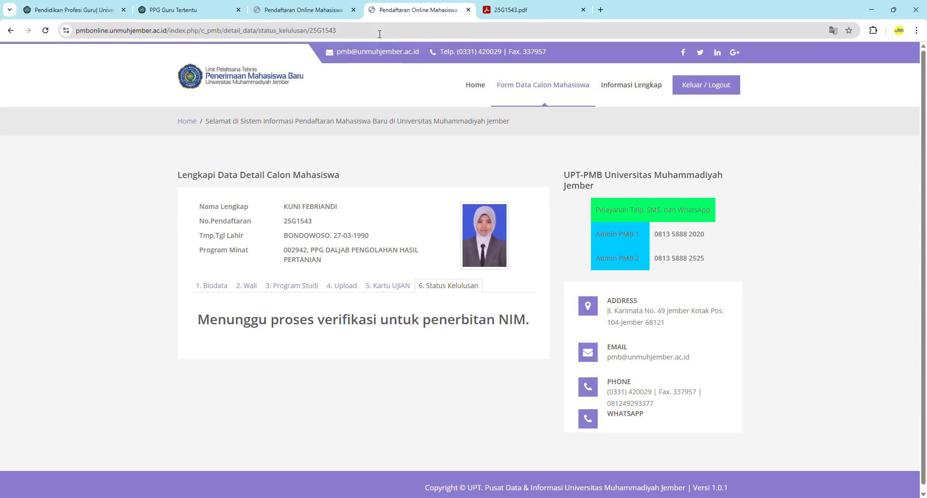
pyautogui.click(353, 10)
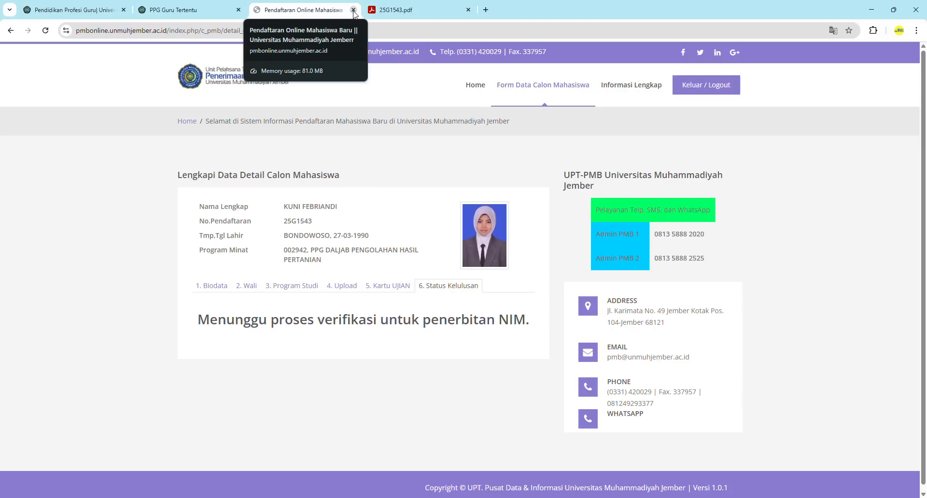
pyautogui.click(354, 9)
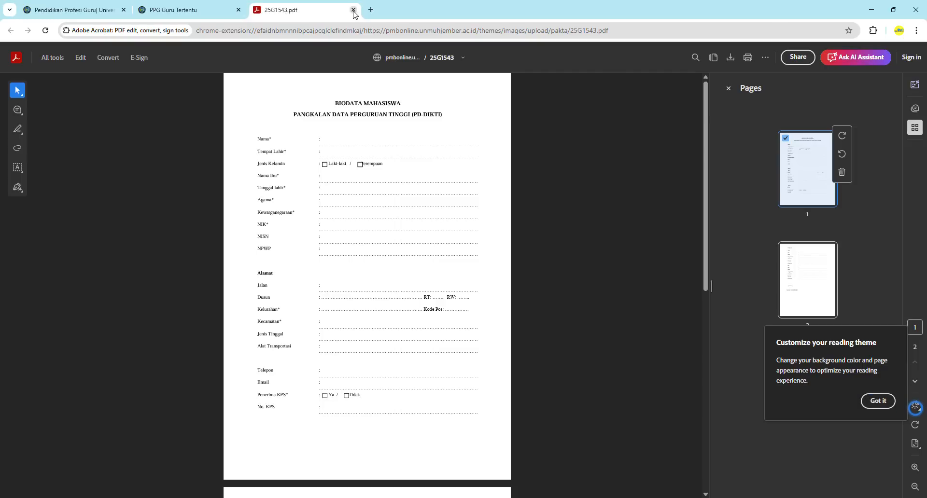
pyautogui.click(354, 9)
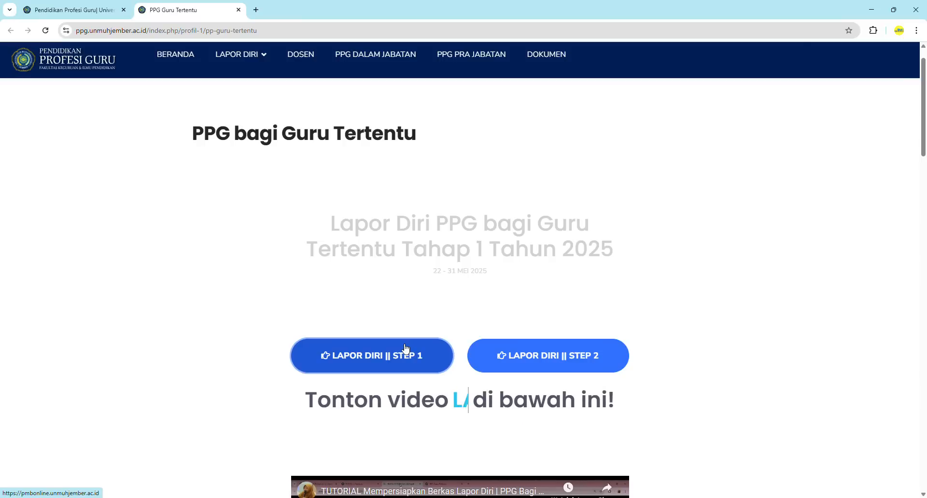
pyautogui.click(556, 368)
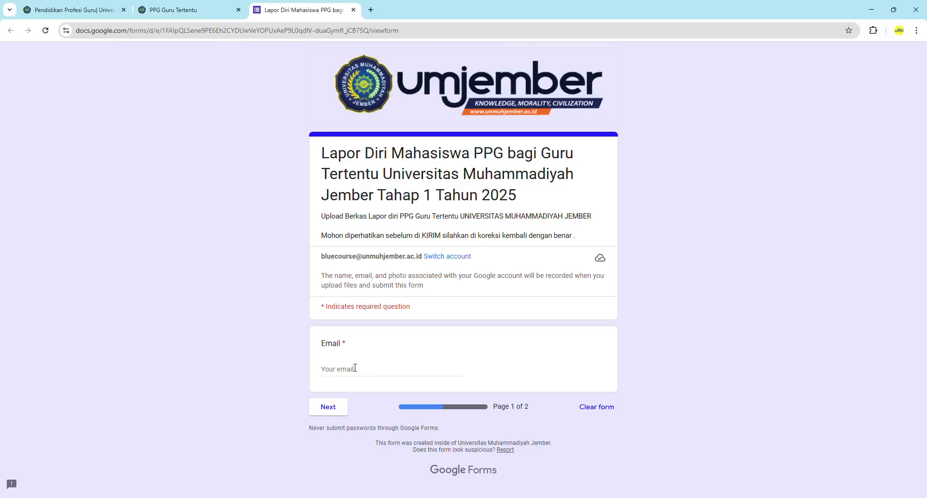
# Enter the applicant's university e-mail in the Email field and continue to page 2
pyautogui.click(367, 369)
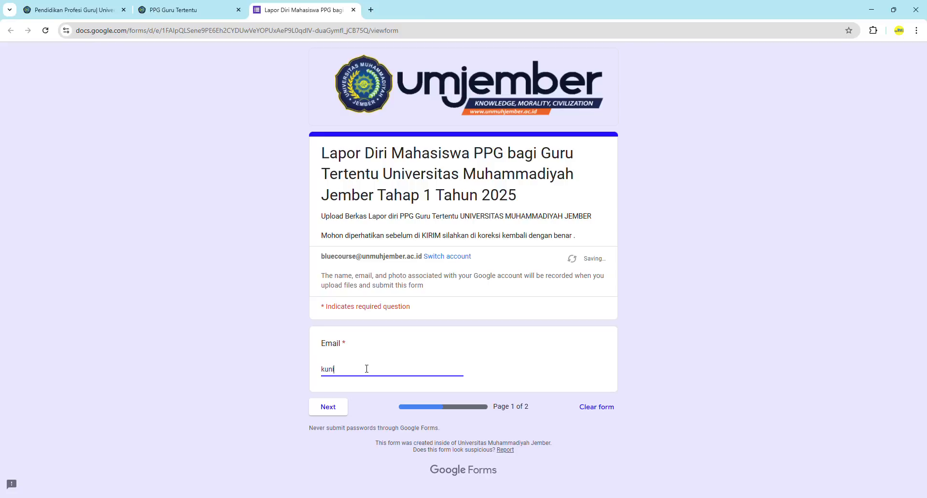
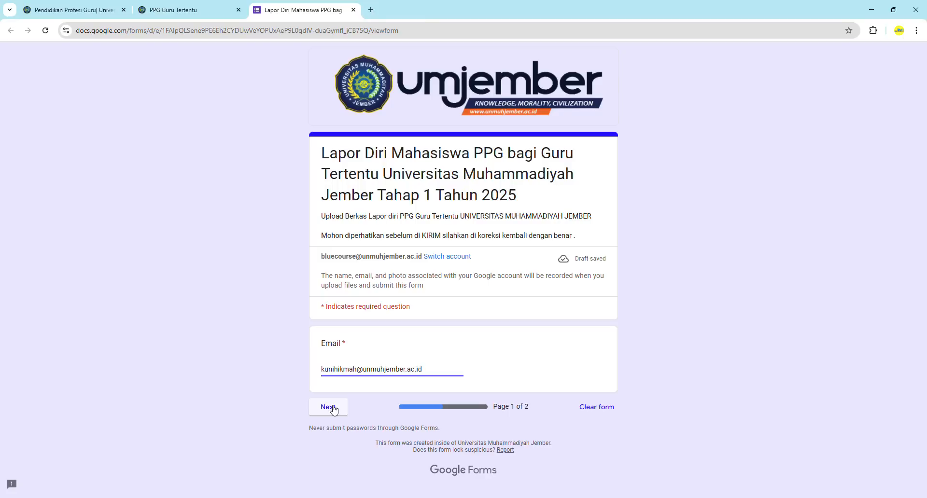
pyautogui.click(334, 410)
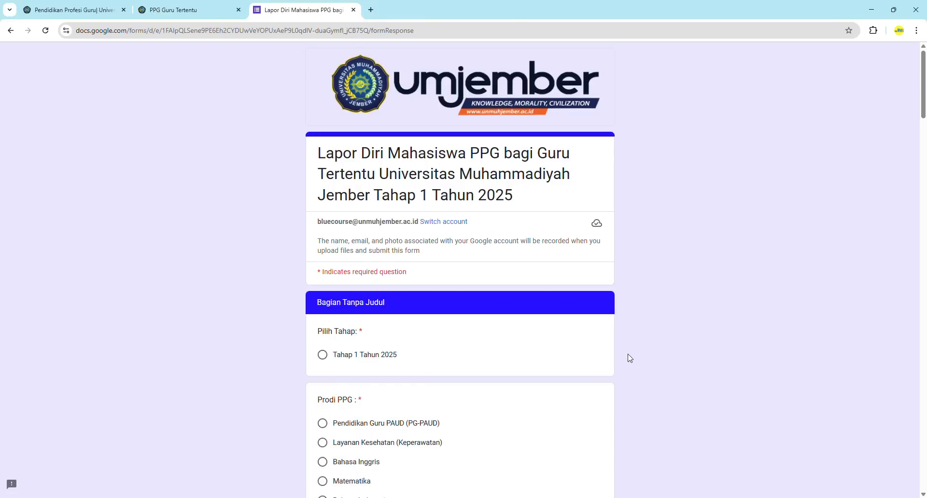
# Select Tahap 1 Tahun 2025 and Prodi PPG Agribisnis Pengolahan Hasil Pertanian
pyautogui.scroll(-2, 629, 358)
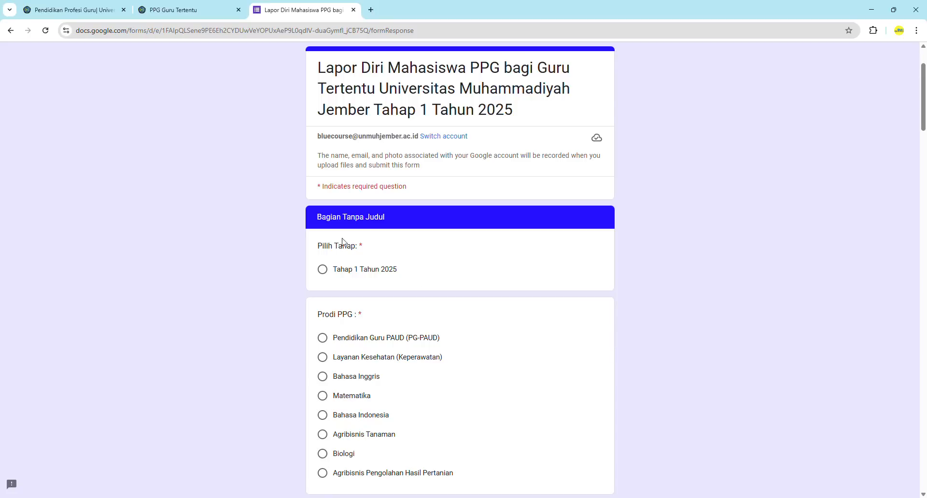
pyautogui.click(322, 270)
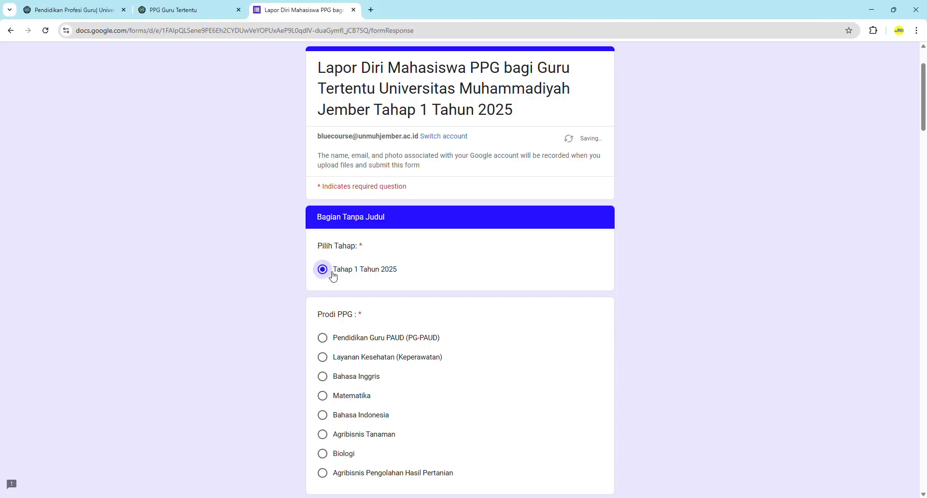
pyautogui.scroll(-2, 569, 327)
pyautogui.scroll(-2, 569, 330)
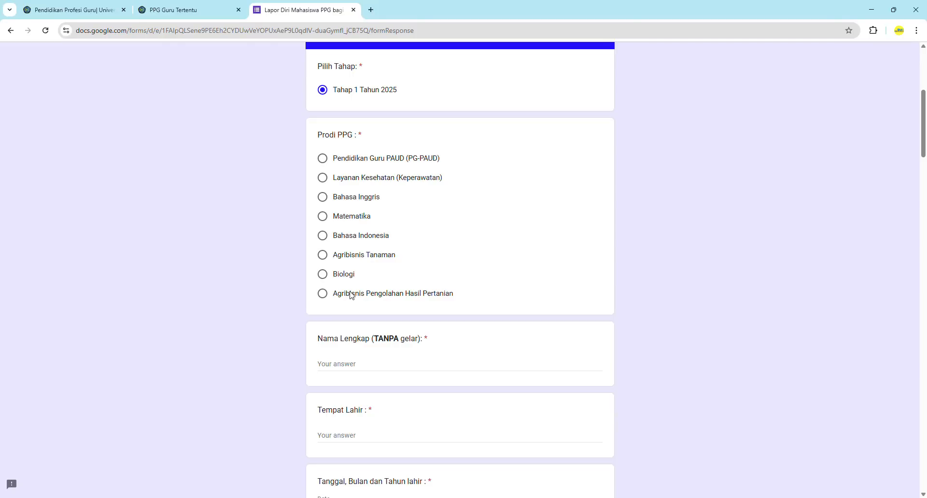
pyautogui.click(323, 255)
pyautogui.click(322, 293)
pyautogui.scroll(-2, 586, 335)
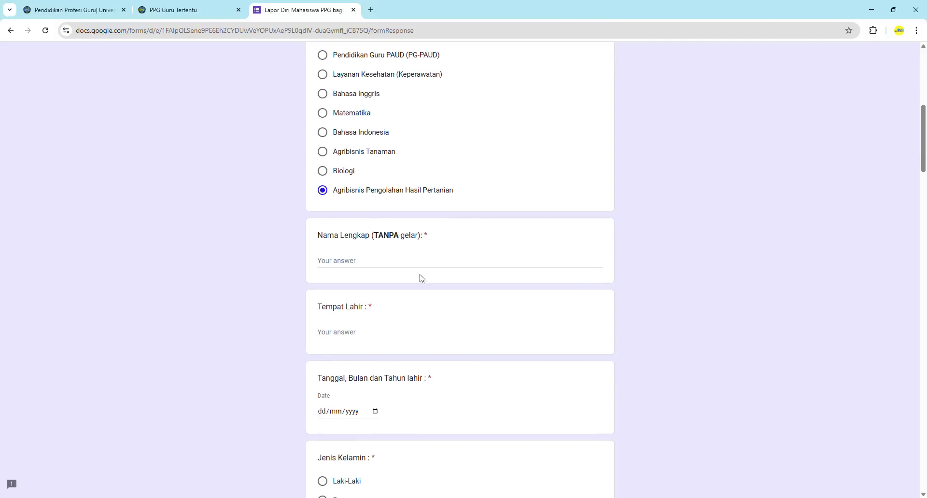
# Enter the applicant's full name in Nama Lengkap, correcting a misspelled letter
pyautogui.click(394, 262)
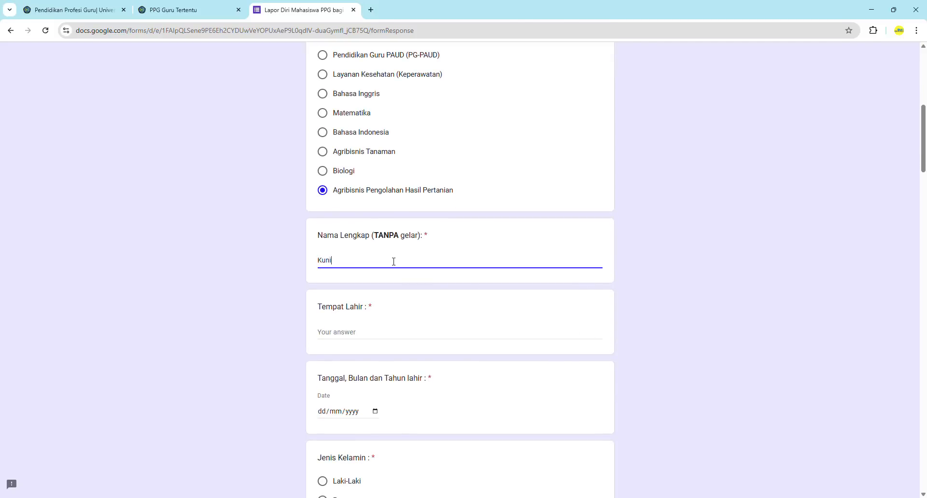
pyautogui.click(352, 261)
pyautogui.press('BackSpace')
pyautogui.write('iandi')
pyautogui.scroll(-1, 352, 261)
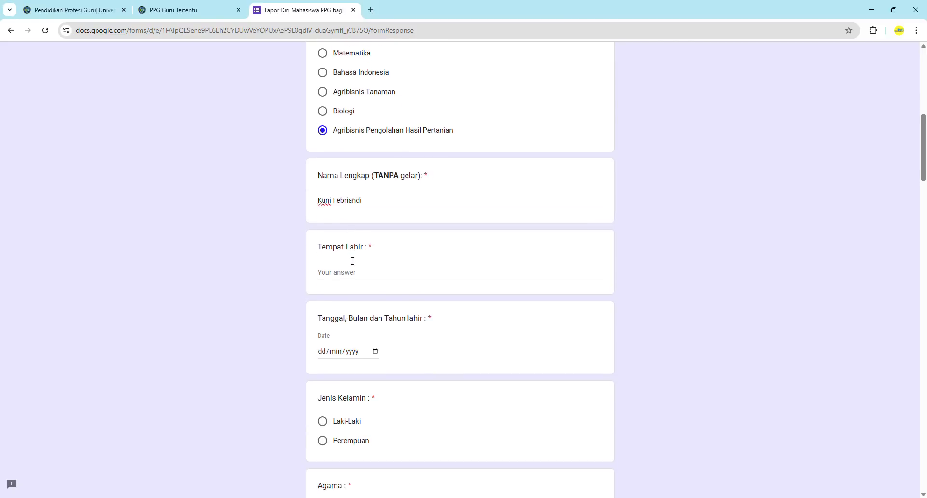
pyautogui.doubleClick(387, 175)
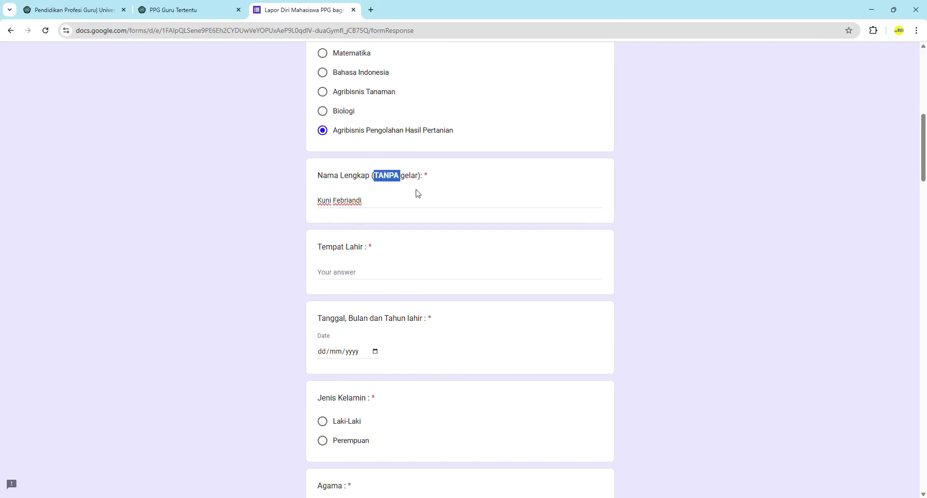
pyautogui.click(392, 186)
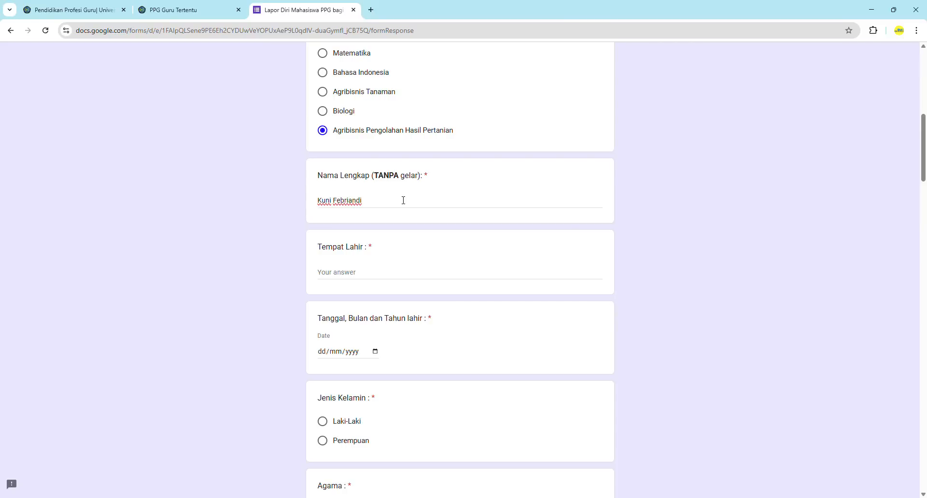
# Check the full name answer and enter Bondowoso as Tempat Lahir
pyautogui.scroll(-2, 404, 200)
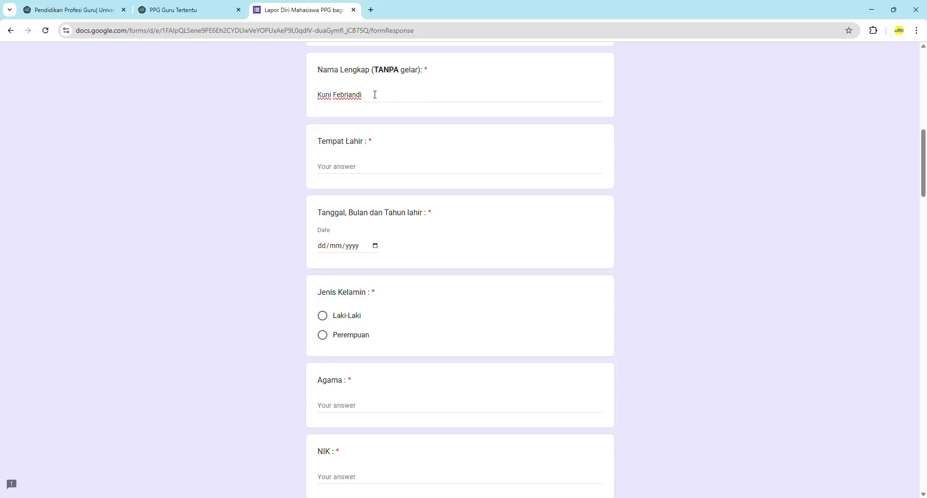
pyautogui.click(322, 94)
pyautogui.moveTo(337, 95); pyautogui.dragTo(336, 95)
pyautogui.click(375, 95)
pyautogui.click(360, 167)
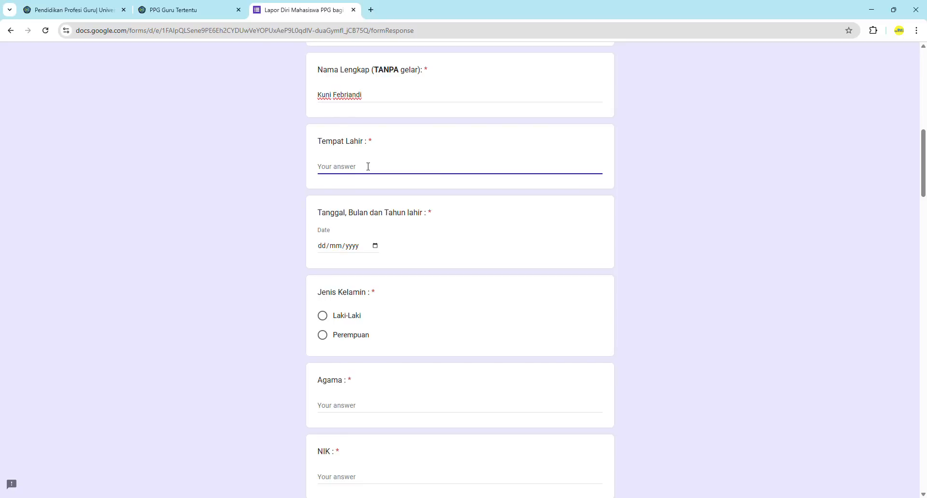
pyautogui.write('Bondowoso')
# Set the birth date to 27 March 1990 using the calendar picker
pyautogui.click(375, 248)
pyautogui.click(375, 248)
pyautogui.click(352, 264)
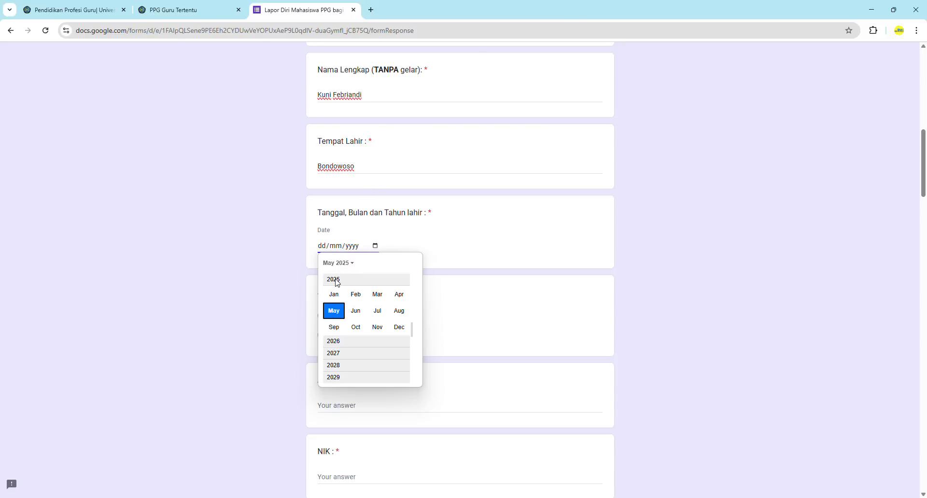
pyautogui.scroll(2, 337, 283)
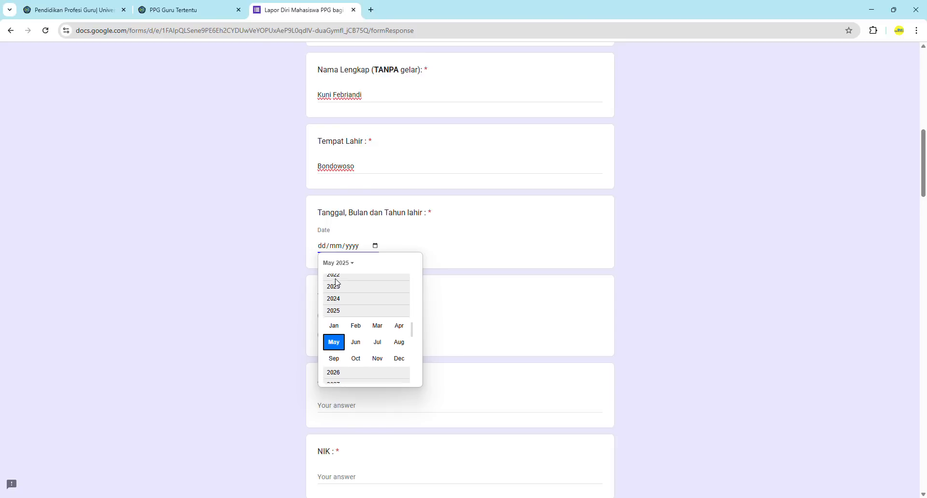
pyautogui.scroll(5, 337, 283)
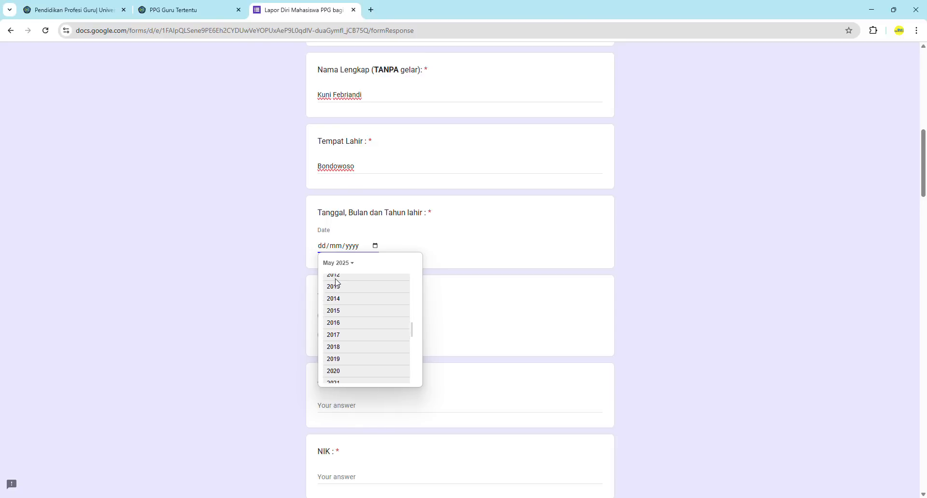
pyautogui.scroll(5, 337, 283)
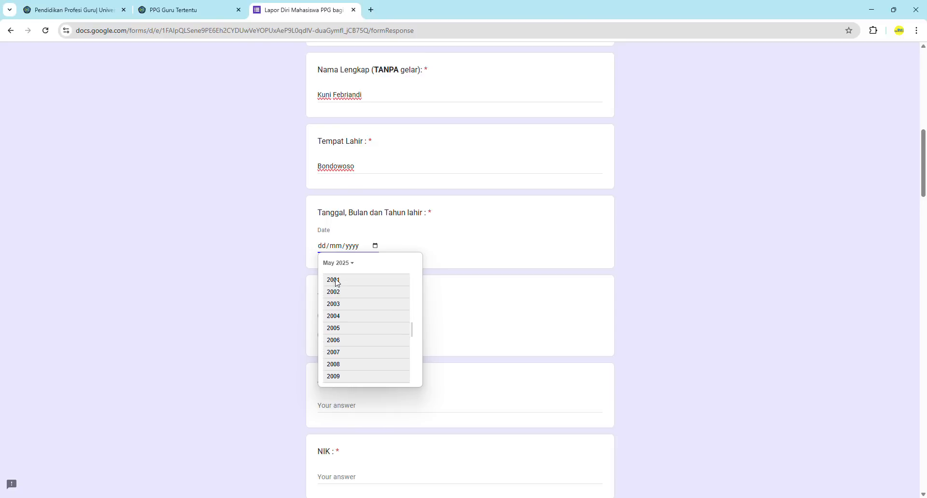
pyautogui.scroll(5, 337, 283)
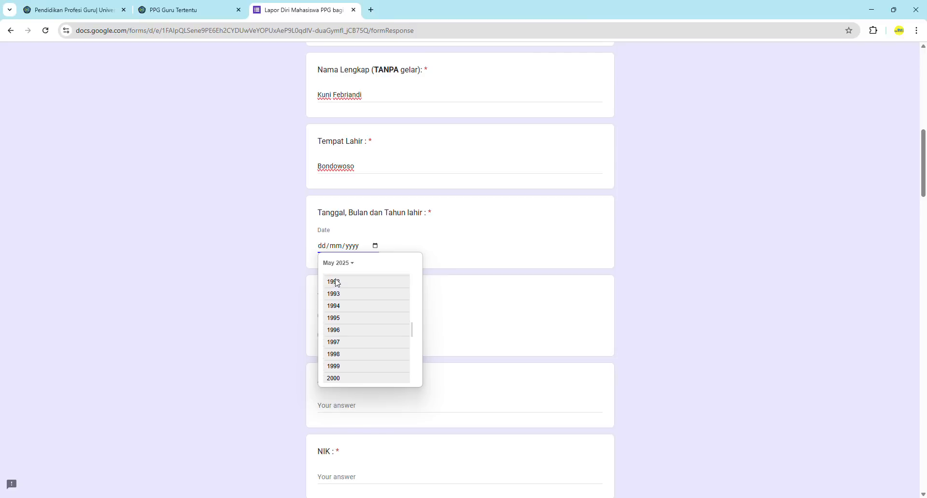
pyautogui.scroll(1, 337, 283)
pyautogui.click(338, 290)
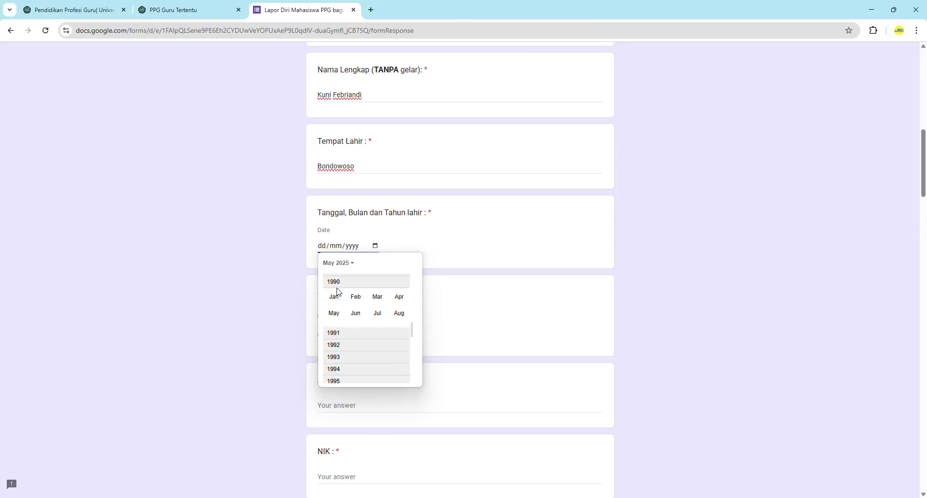
pyautogui.click(379, 296)
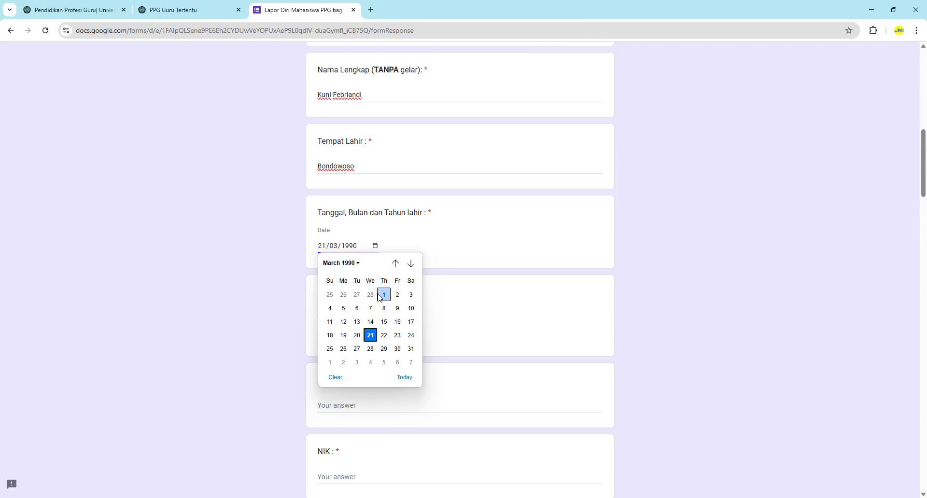
pyautogui.click(357, 349)
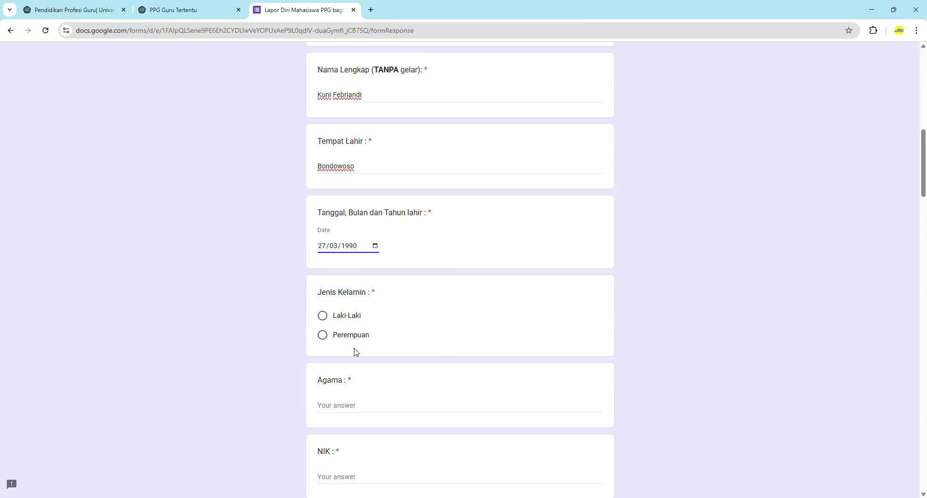
# Choose Perempuan for Jenis Kelamin and enter Islam as Agama
pyautogui.scroll(-2, 285, 332)
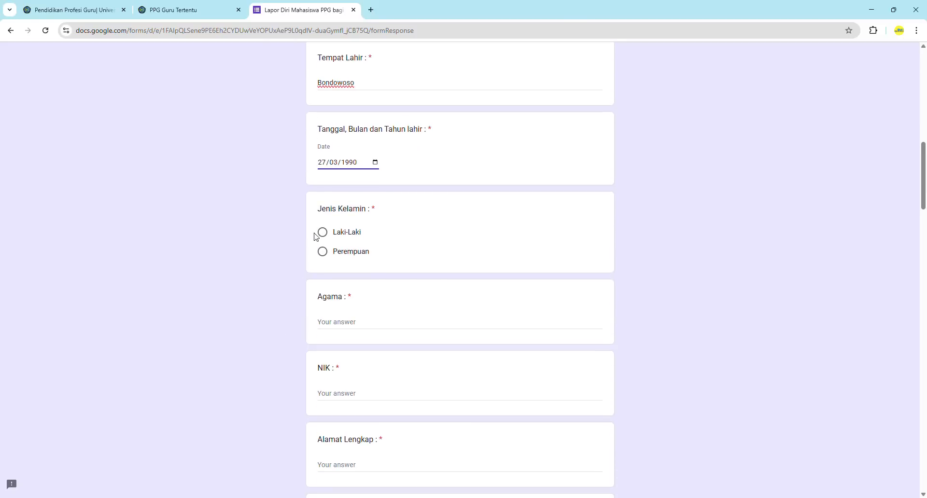
pyautogui.click(322, 251)
pyautogui.scroll(-1, 324, 254)
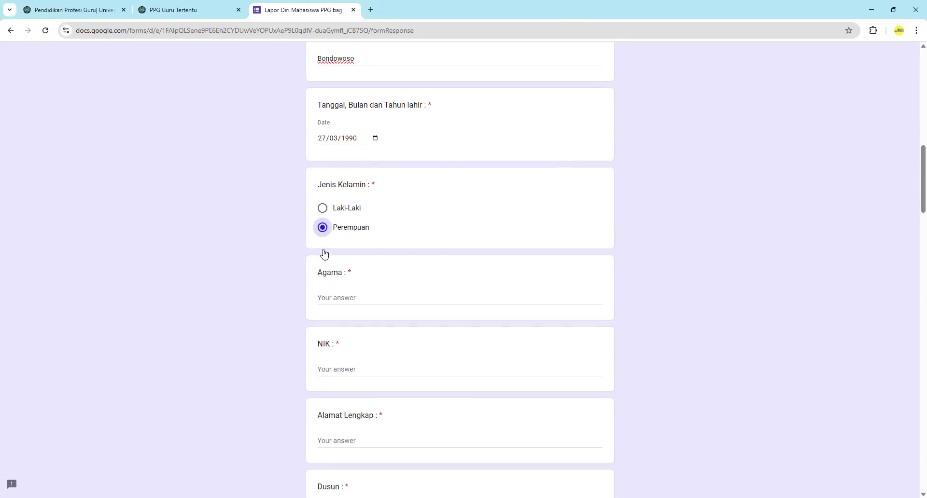
pyautogui.scroll(-3, 324, 254)
pyautogui.click(349, 180)
pyautogui.write('Islam')
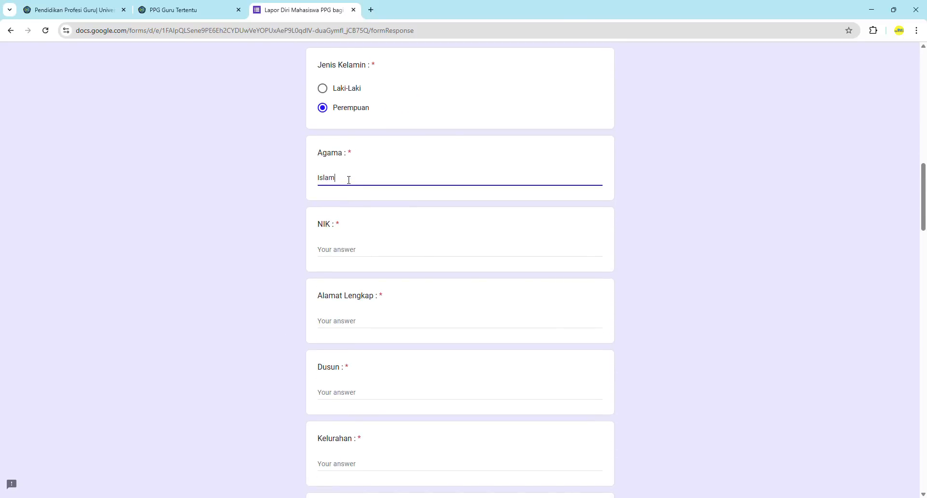
# Enter the NIK number and the full home address
pyautogui.scroll(-1, 349, 179)
pyautogui.click(343, 200)
pyautogui.write('00')
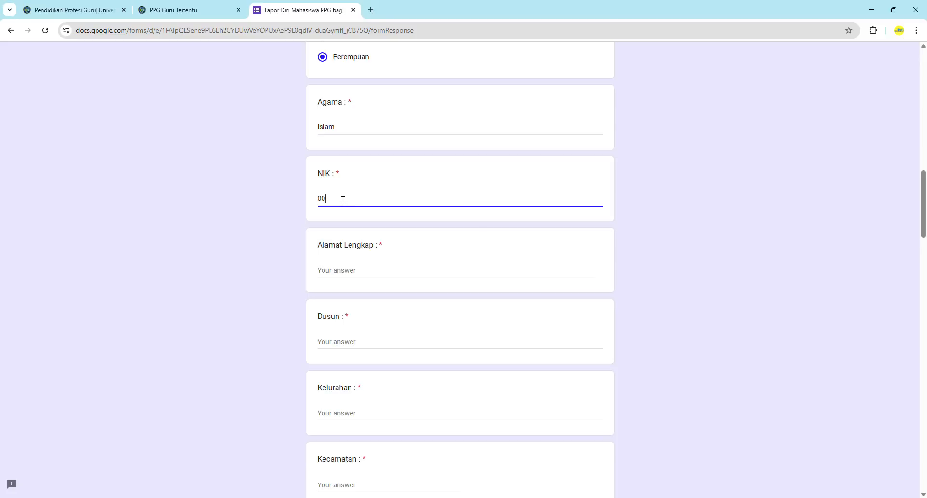
pyautogui.write('000000000000')
pyautogui.scroll(-1, 343, 200)
pyautogui.scroll(-2, 343, 200)
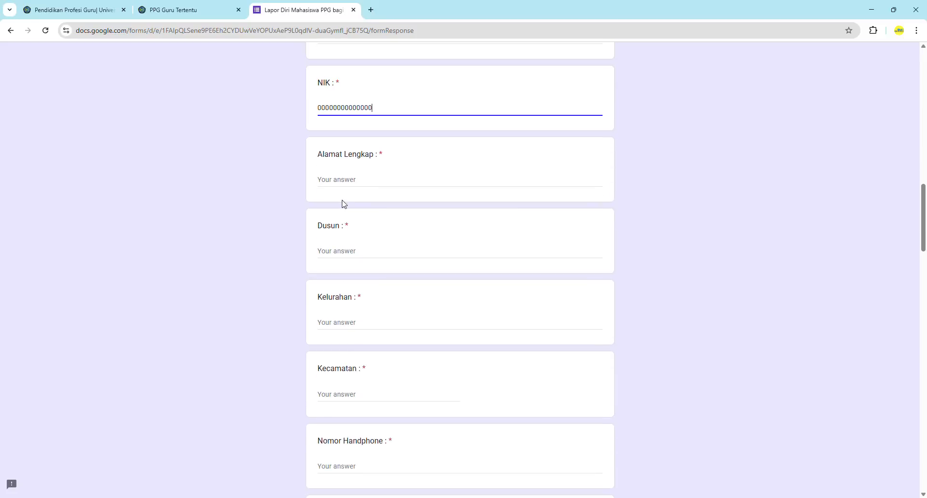
pyautogui.click(366, 179)
pyautogui.write('Dusun ')
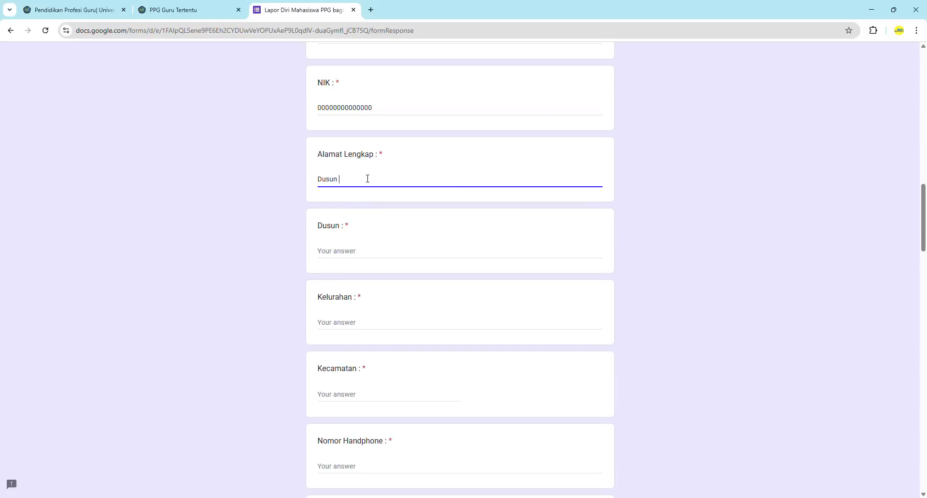
pyautogui.write('apa tadi RT apa Rwakak,.')
# Fill Dusun, Kelurahan and Kecamatan with placeholder text and enter the mobile phone number
pyautogui.scroll(-1, 367, 180)
pyautogui.click(355, 205)
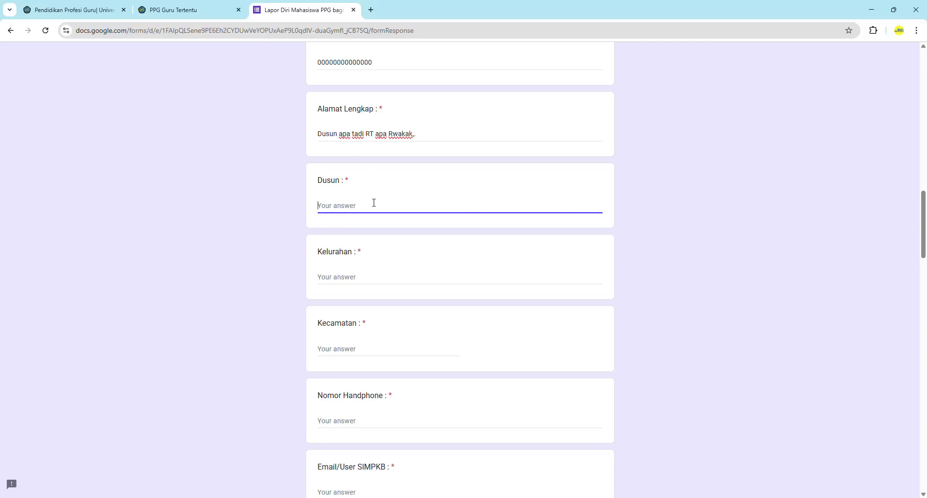
pyautogui.write('Apa')
pyautogui.click(339, 278)
pyautogui.write('A')
pyautogui.scroll(-2, 340, 278)
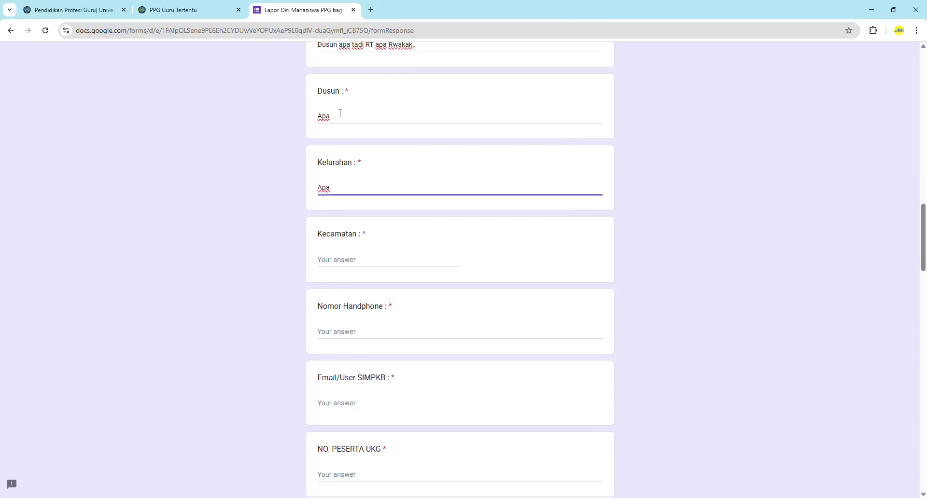
pyautogui.scroll(-1, 340, 183)
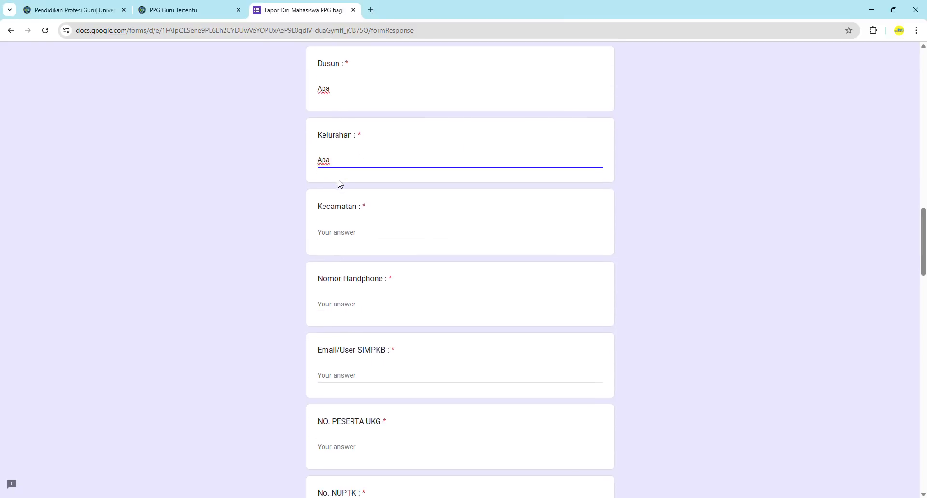
pyautogui.click(365, 231)
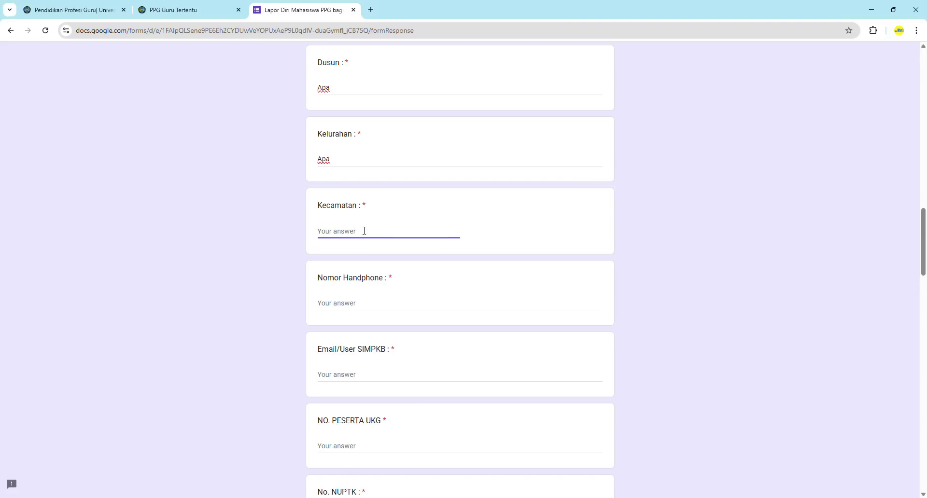
pyautogui.write('Apa')
pyautogui.scroll(-2, 362, 231)
pyautogui.click(354, 217)
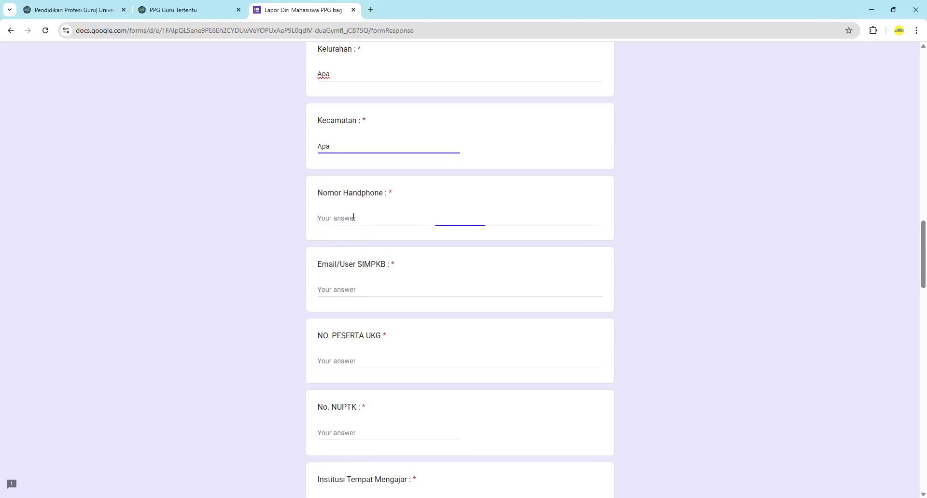
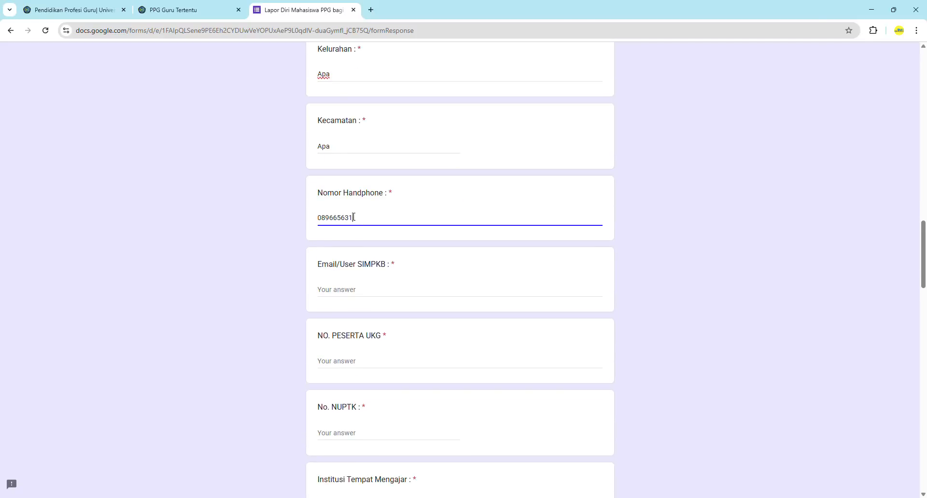
pyautogui.scroll(-1, 354, 217)
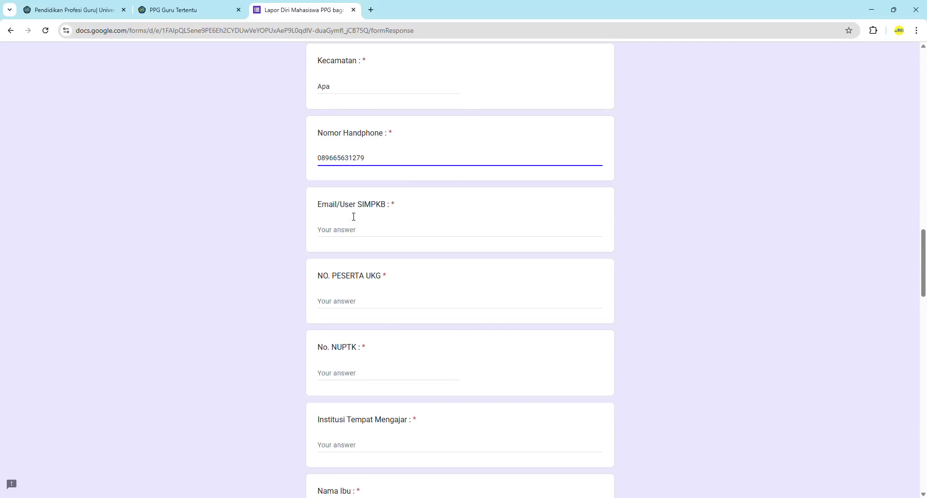
# Enter the SIMPKB account e-mail addresses in the Email/User SIMPKB answer
pyautogui.click(358, 229)
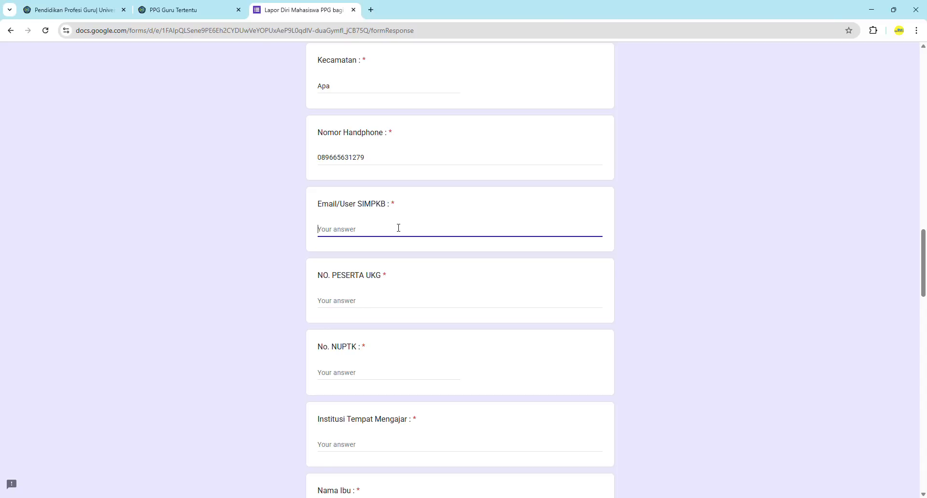
pyautogui.write('kun')
pyautogui.press('BackSpace')
pyautogui.press('BackSpace')
pyautogui.press('BackSpace')
pyautogui.press('BackSpace')
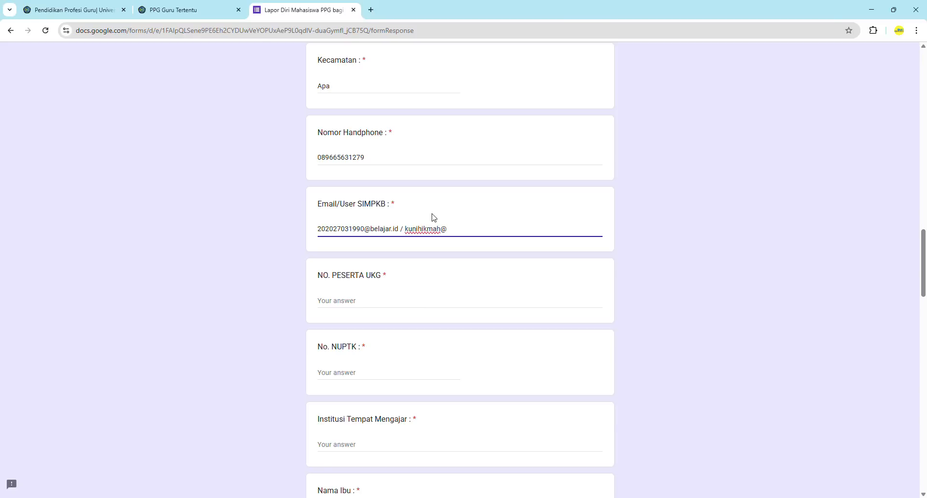
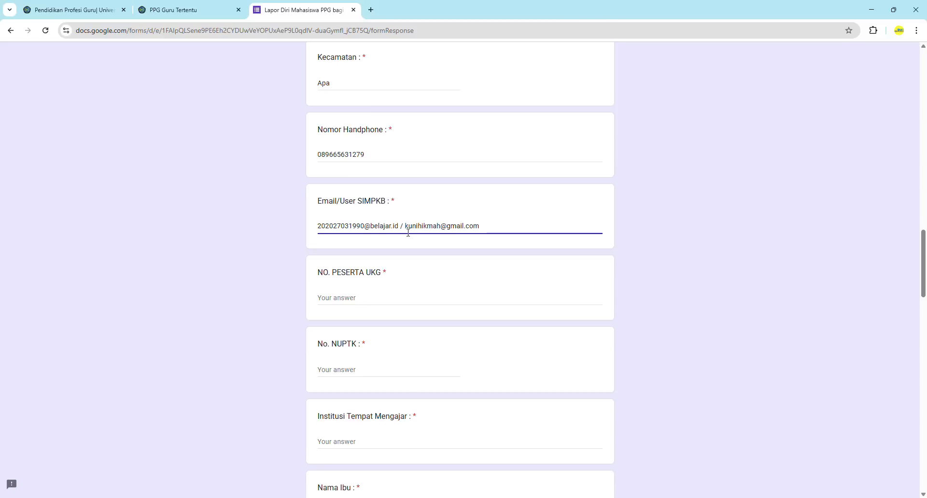
# Copy the number from the SIMPKB e-mail into NO. PESERTA UKG
pyautogui.scroll(-1, 408, 232)
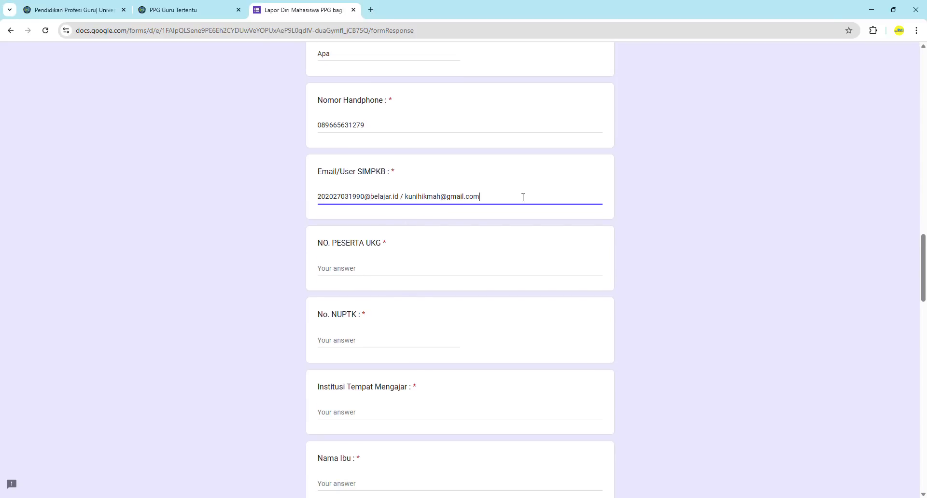
pyautogui.scroll(-1, 511, 197)
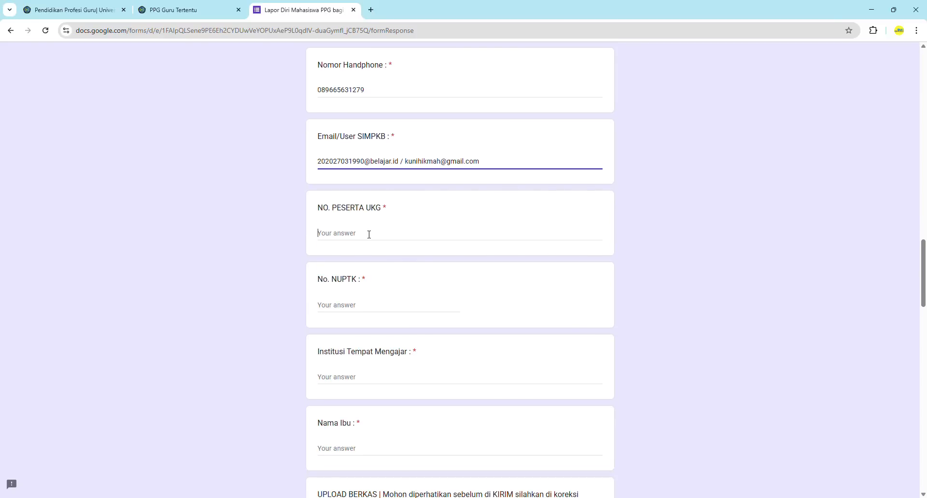
pyautogui.click(369, 235)
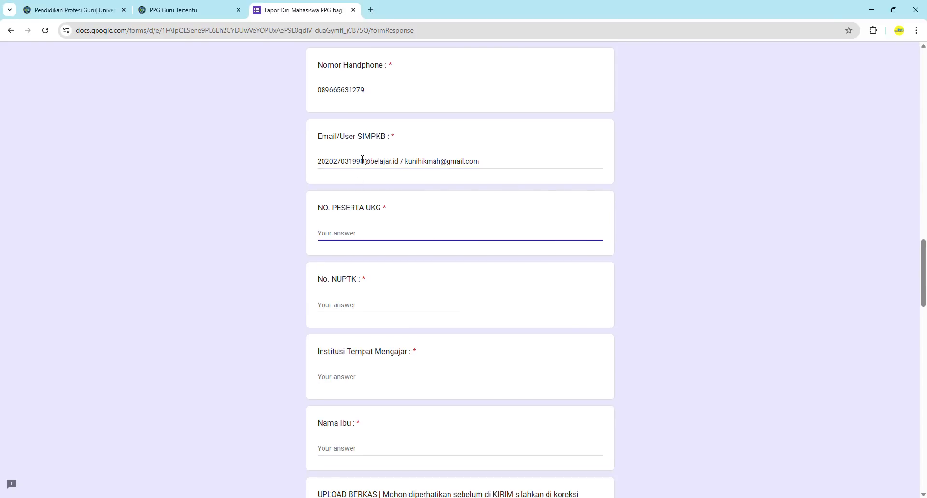
pyautogui.moveTo(364, 162); pyautogui.dragTo(312, 166)
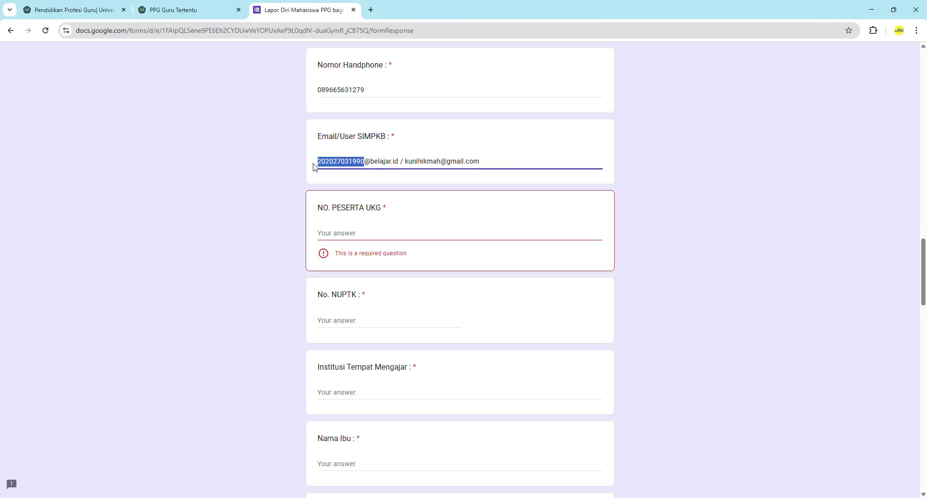
pyautogui.hotkey('ctrl', 'c')
pyautogui.click(373, 231)
pyautogui.hotkey('ctrl', 'v')
# Enter the NUPTK number and MAN 3 Jember as the teaching institution
pyautogui.scroll(-2, 374, 232)
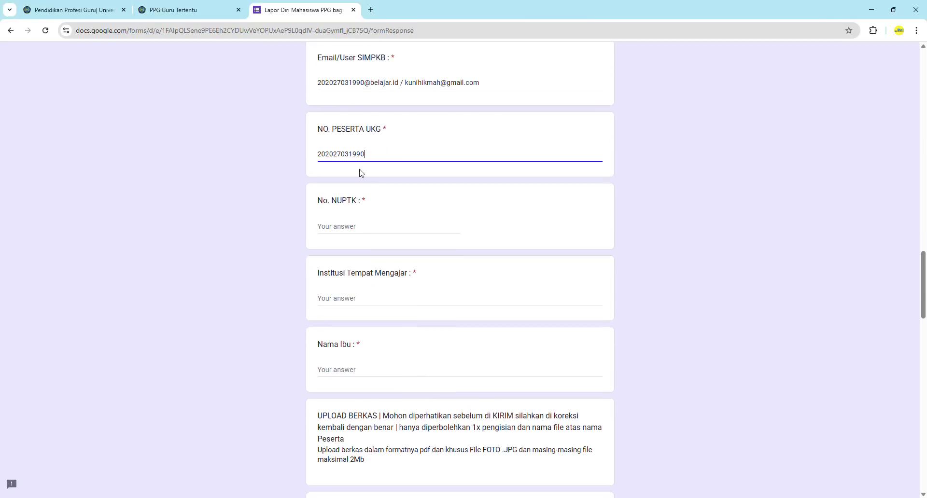
pyautogui.click(355, 227)
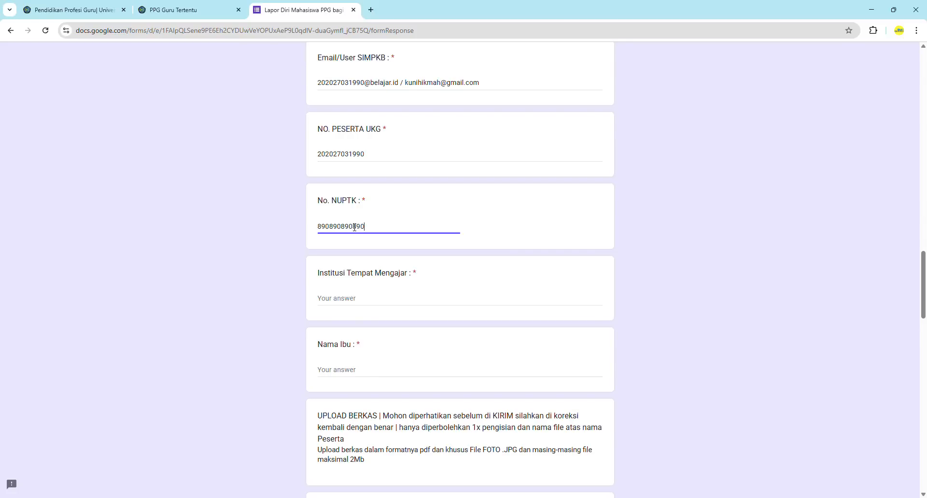
pyautogui.scroll(-1, 354, 227)
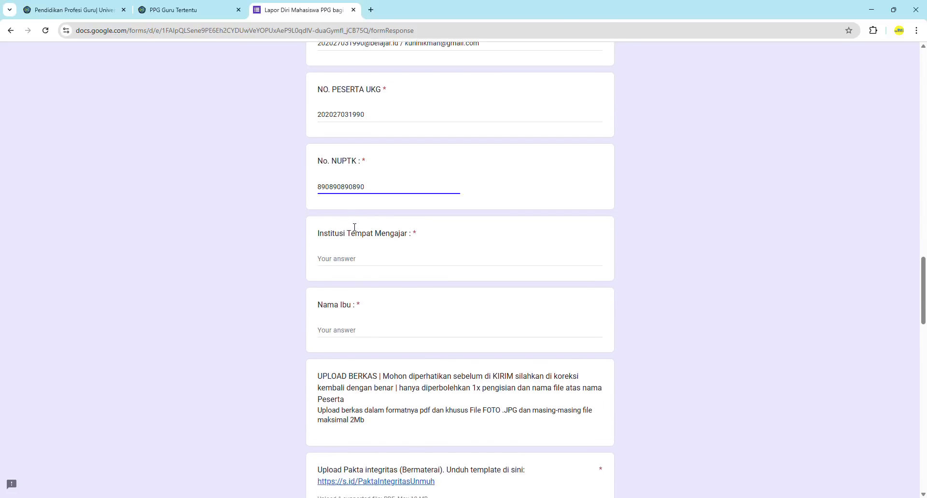
pyautogui.click(362, 232)
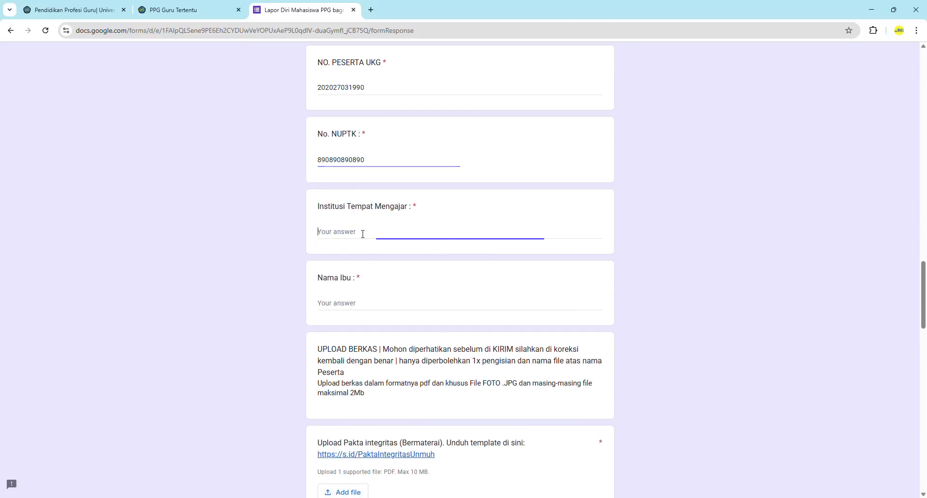
pyautogui.write('MAN 1 Jember')
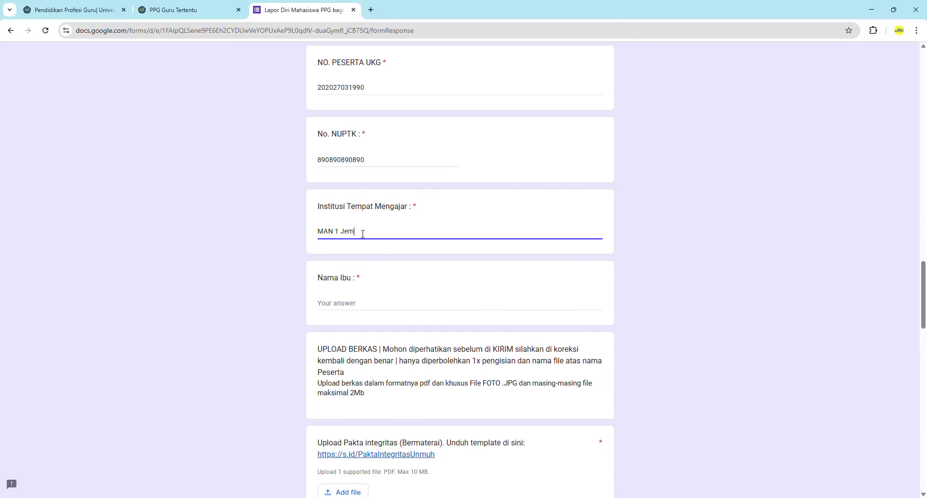
pyautogui.click(339, 232)
pyautogui.press('BackSpace')
pyautogui.write('3')
# Enter the mother's name in Nama Ibu
pyautogui.scroll(-1, 338, 232)
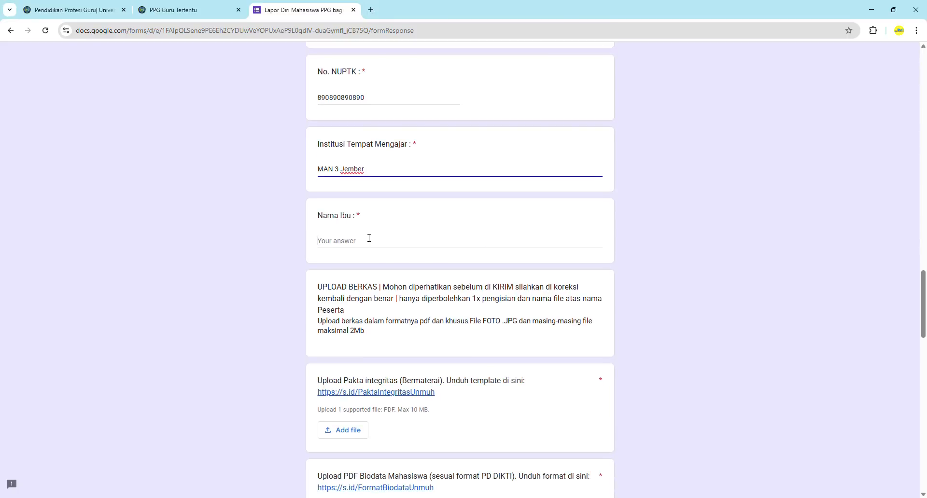
pyautogui.click(369, 238)
pyautogui.write('Ria')
pyautogui.scroll(-2, 369, 240)
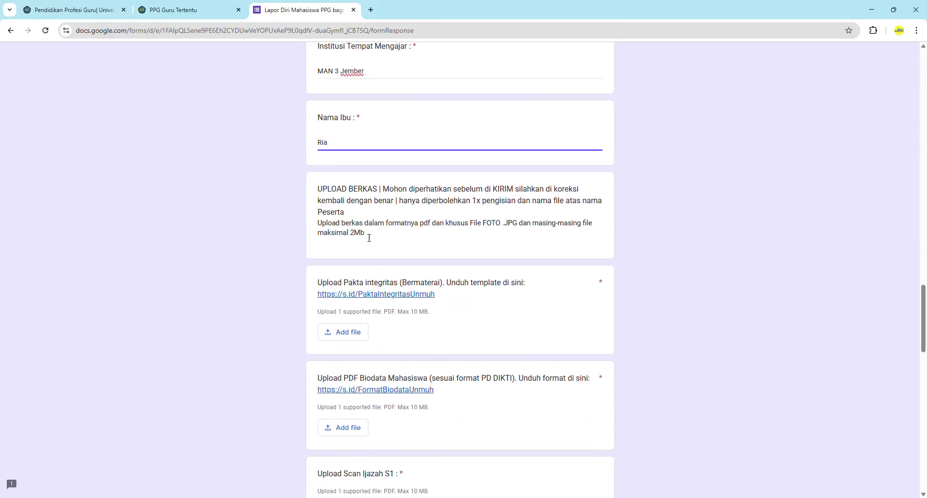
pyautogui.scroll(-2, 369, 241)
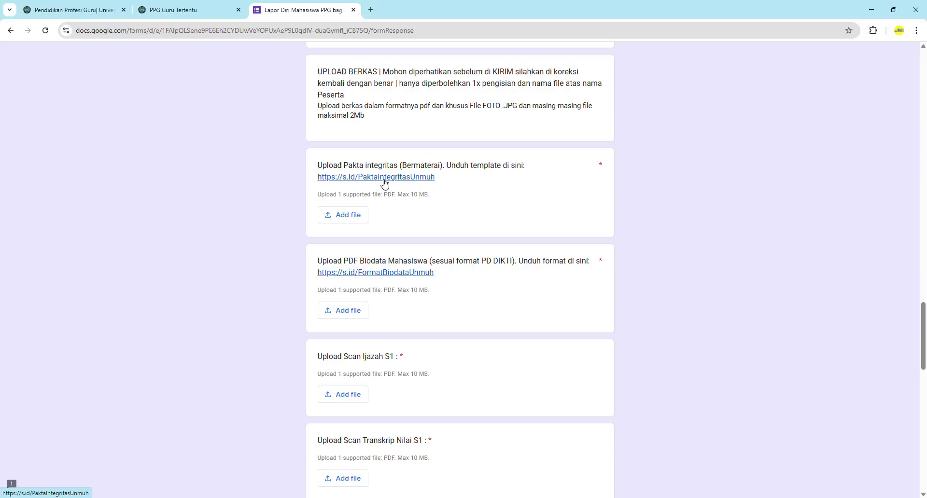
# Attach the Pakta Integritas PDF to the Pakta integritas question after one cancelled attempt
pyautogui.click(346, 216)
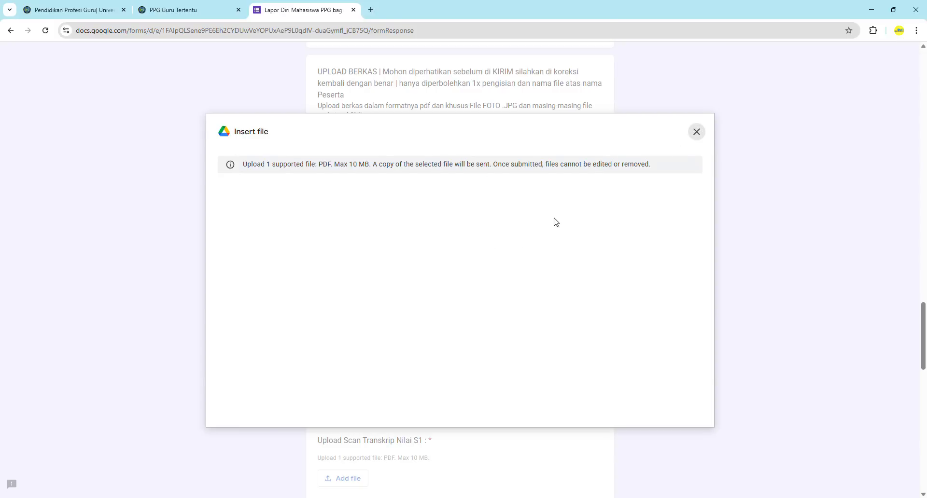
pyautogui.click(453, 350)
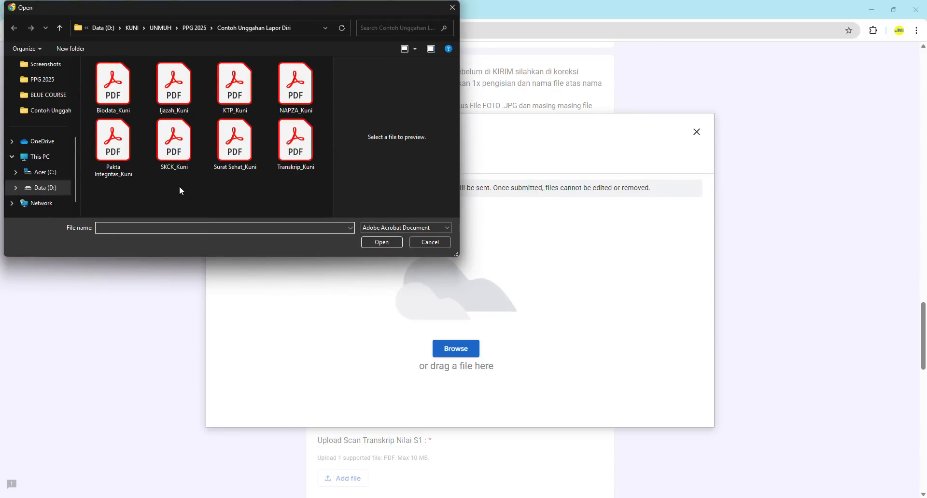
pyautogui.click(425, 242)
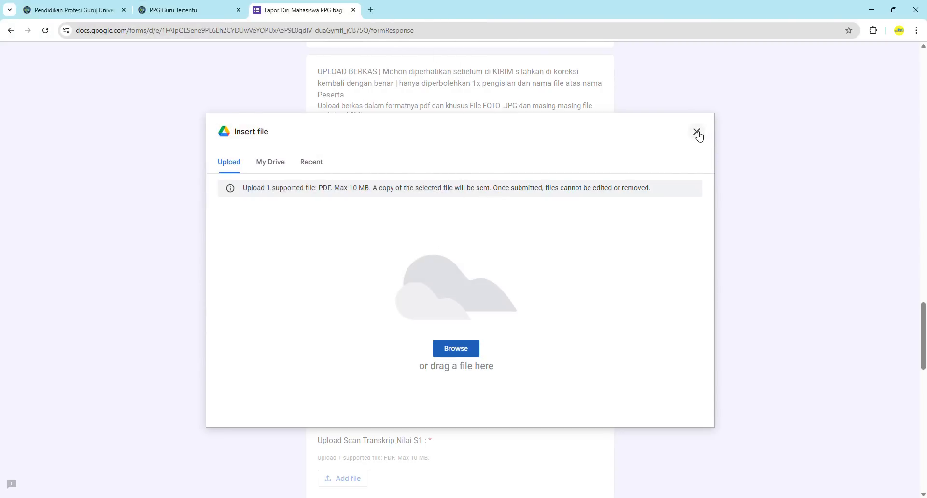
pyautogui.click(697, 131)
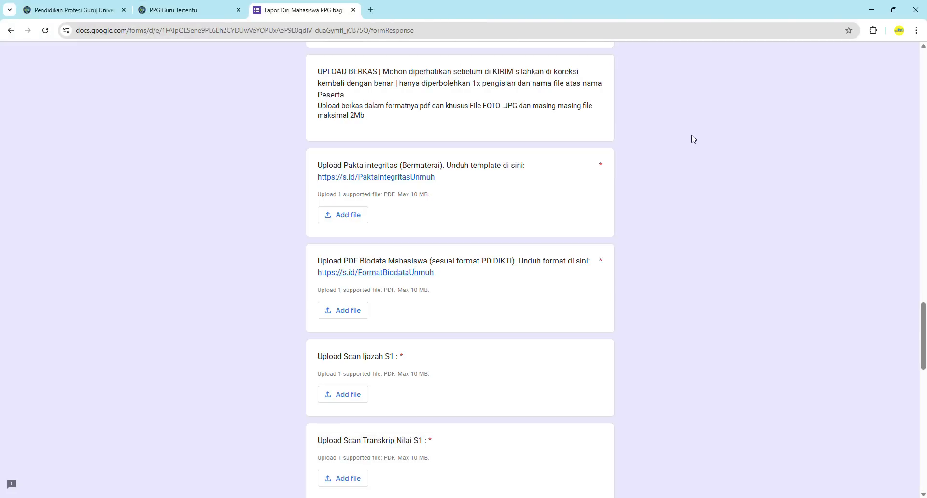
pyautogui.click(347, 218)
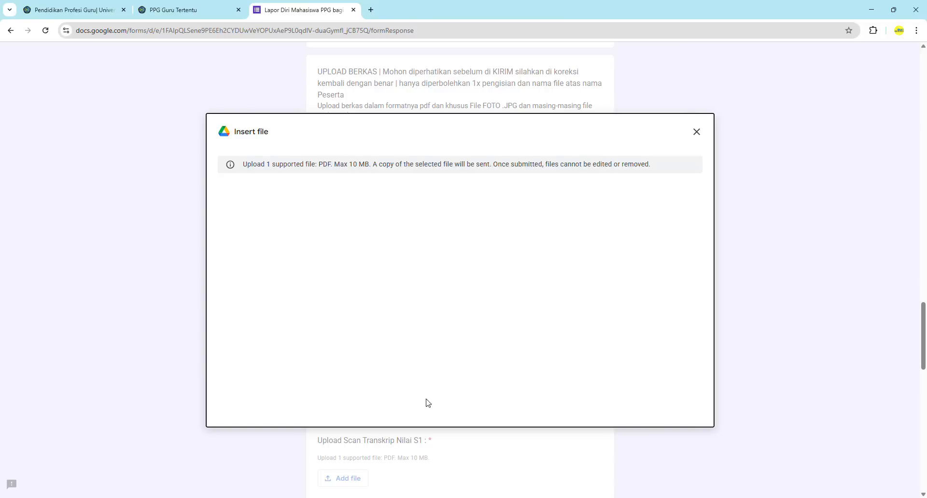
pyautogui.click(456, 349)
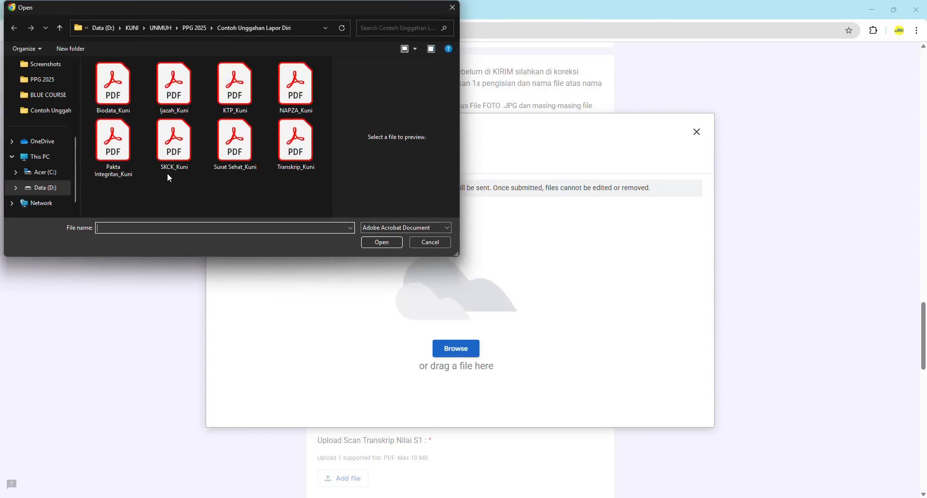
pyautogui.click(115, 147)
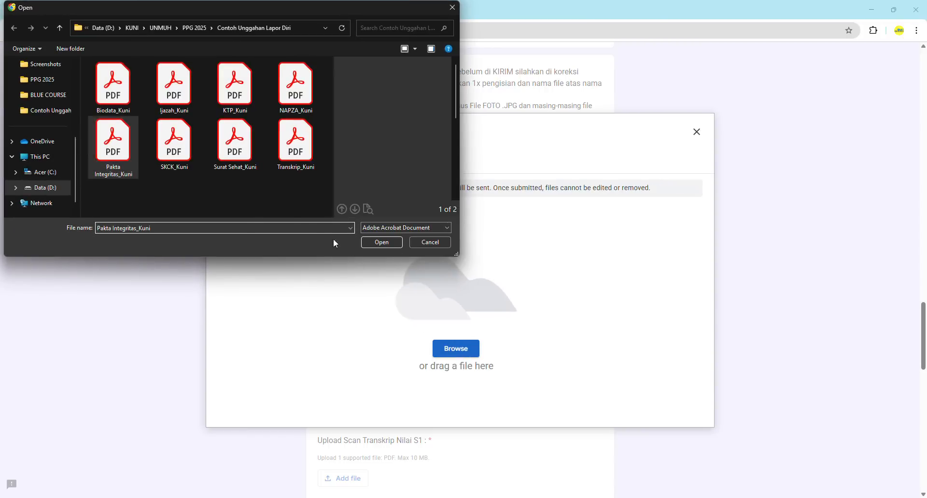
pyautogui.click(381, 242)
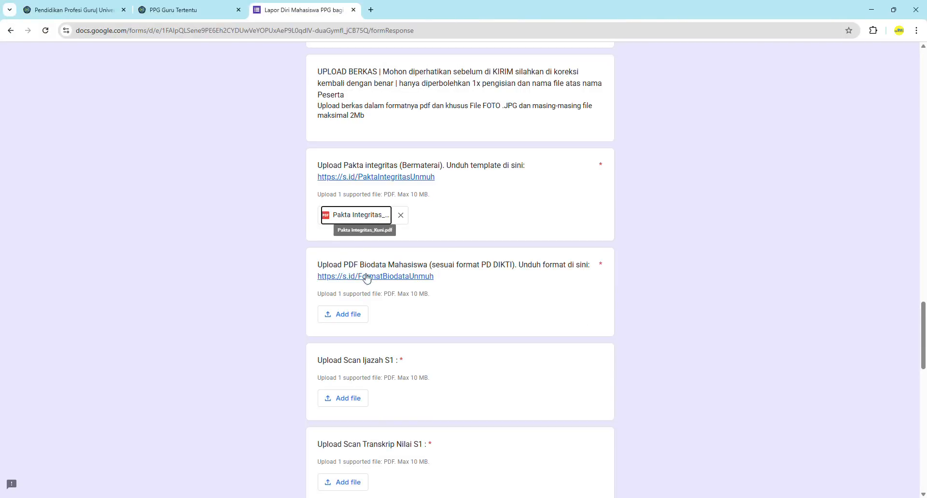
# Open the Biodata Mahasiswa file upload, then cancel it
pyautogui.click(344, 315)
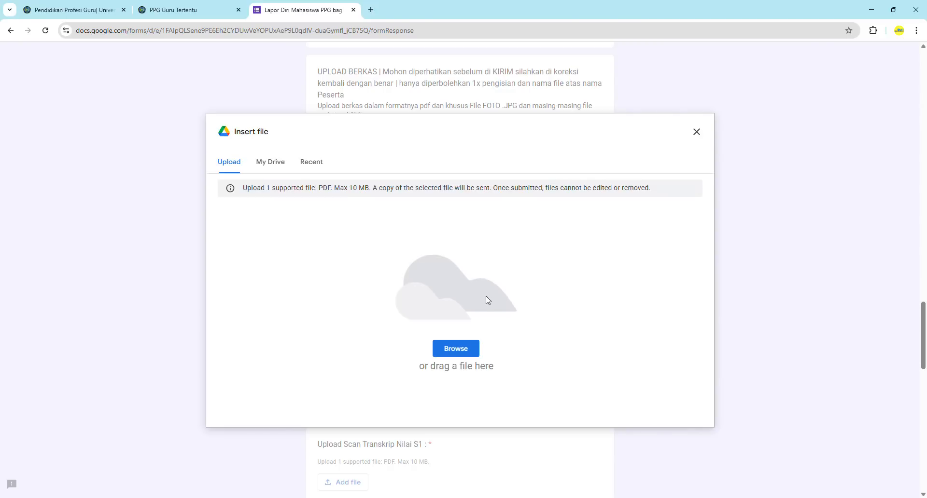
pyautogui.click(463, 358)
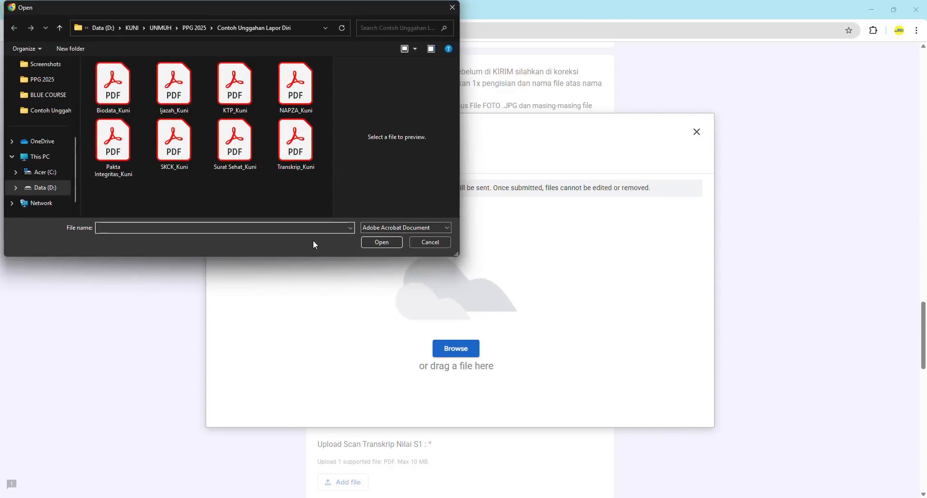
pyautogui.click(436, 242)
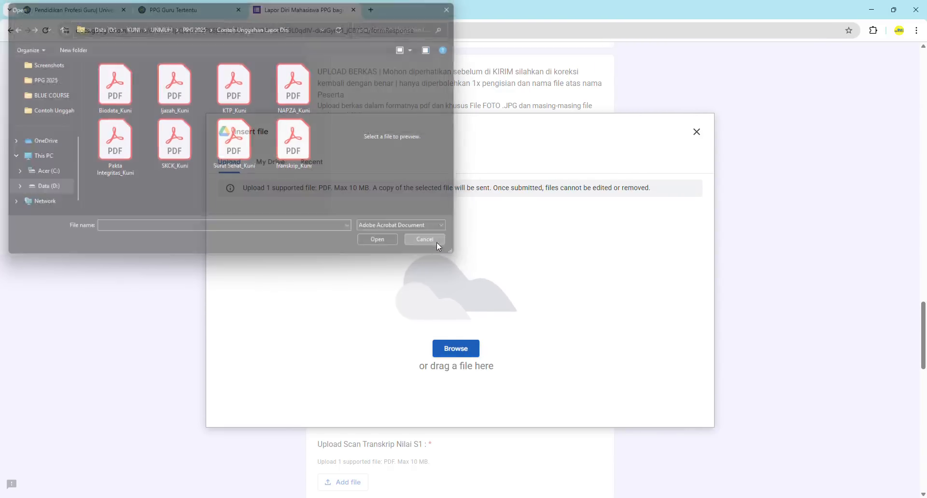
pyautogui.click(696, 135)
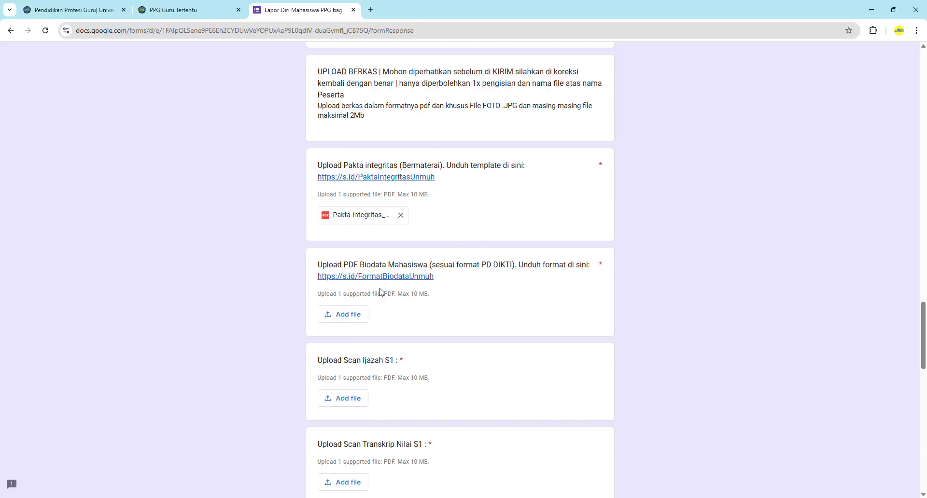
# Upload the Biodata PDF to the Biodata Mahasiswa question
pyautogui.click(353, 316)
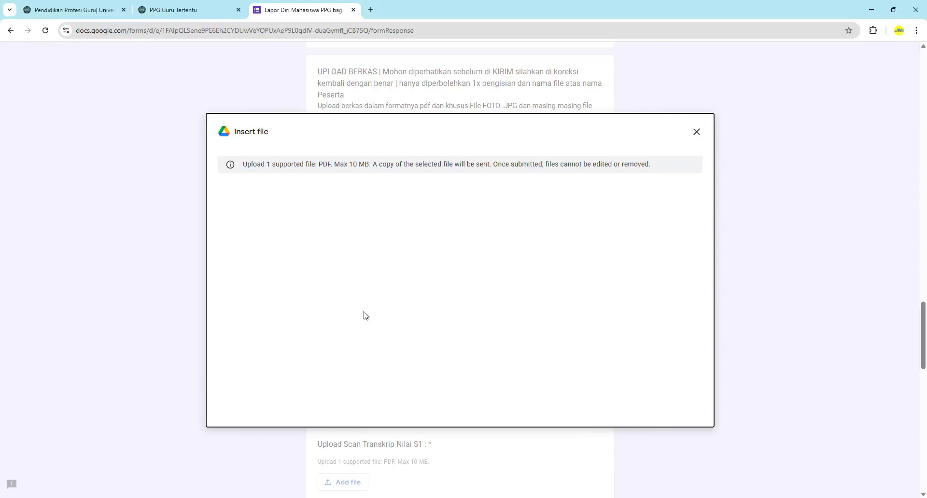
pyautogui.click(454, 348)
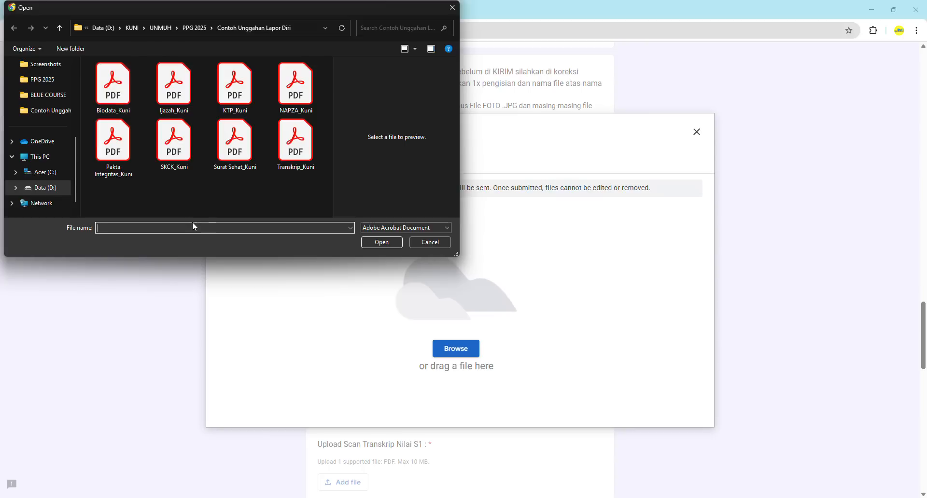
pyautogui.click(112, 106)
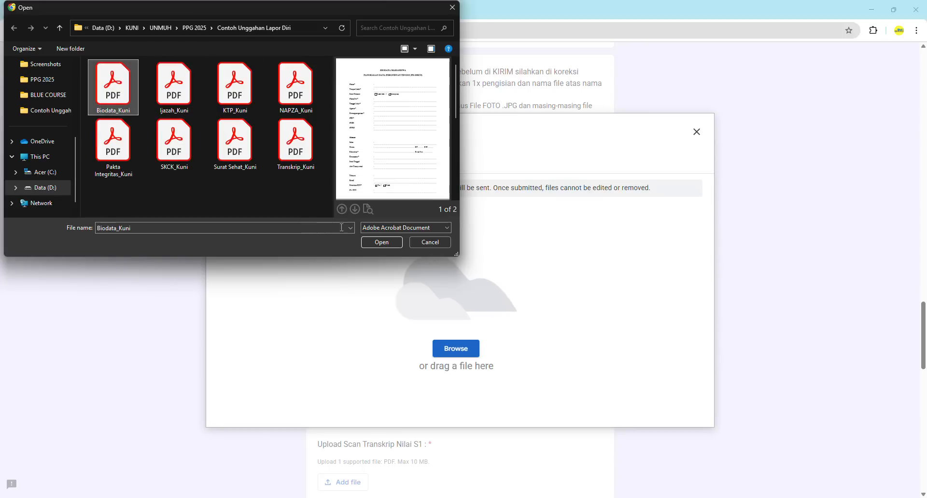
pyautogui.click(381, 242)
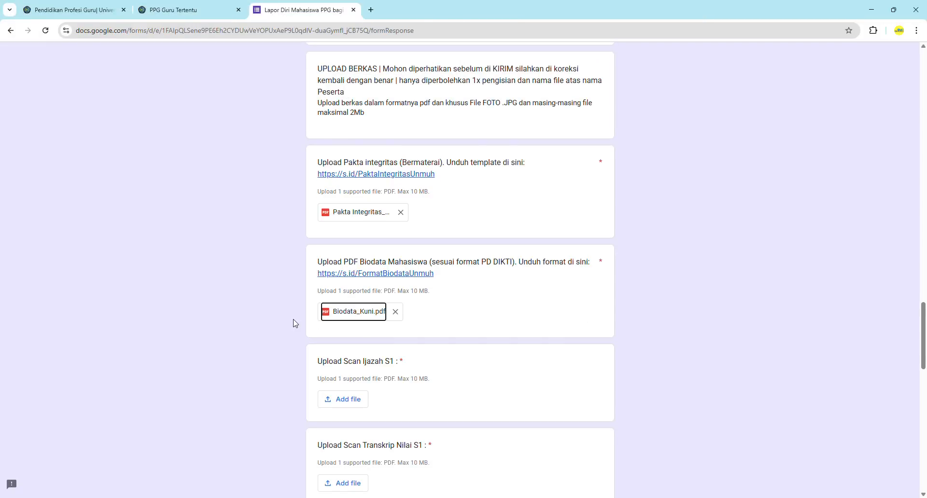
pyautogui.scroll(-2, 292, 323)
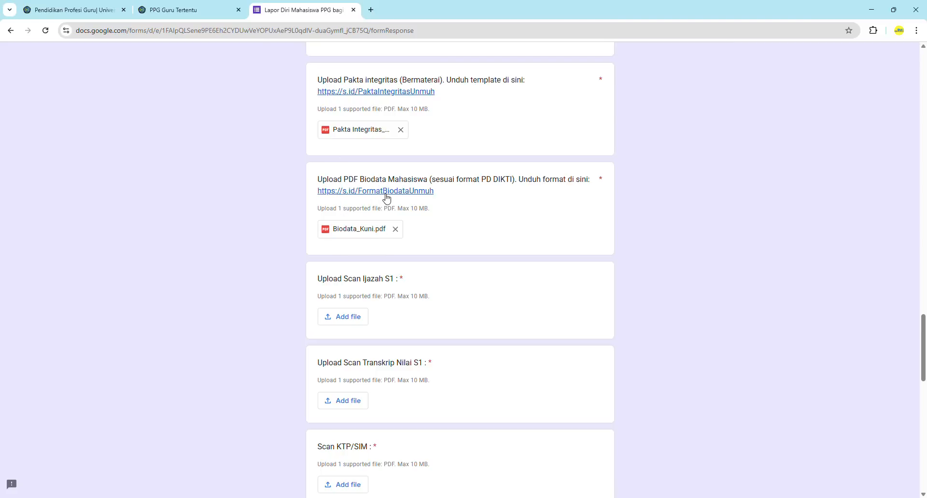
pyautogui.scroll(-2, 265, 261)
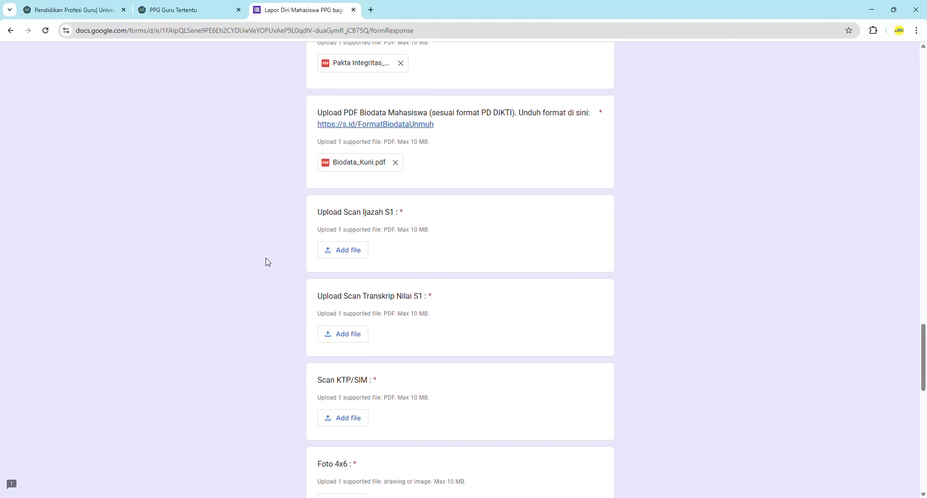
pyautogui.scroll(1, 266, 261)
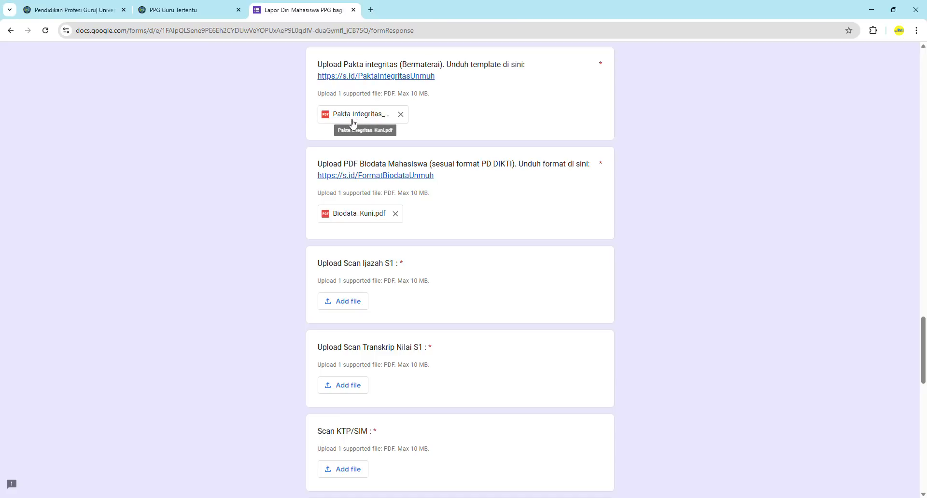
pyautogui.scroll(-1, 300, 243)
# Upload the Ijazah PDF to Ijazah S1 and the Transkrip PDF to Transkrip Nilai S1
pyautogui.scroll(-1, 300, 242)
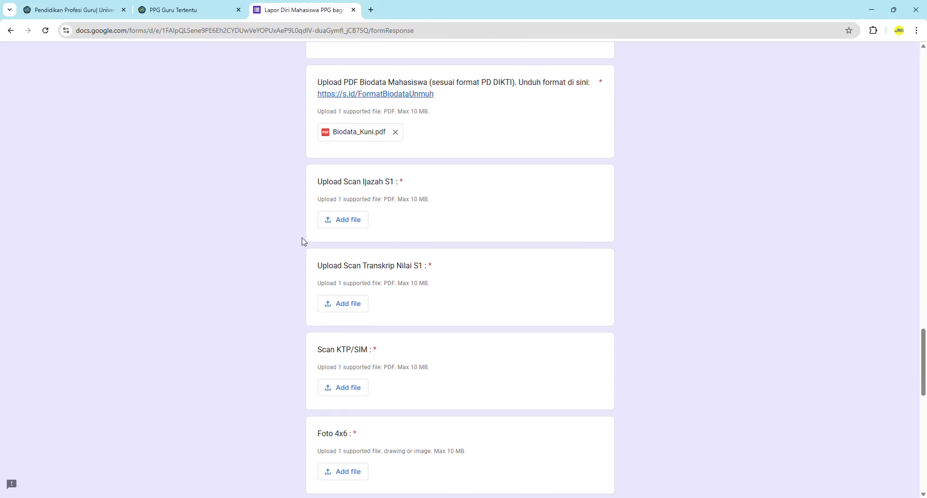
pyautogui.click(343, 221)
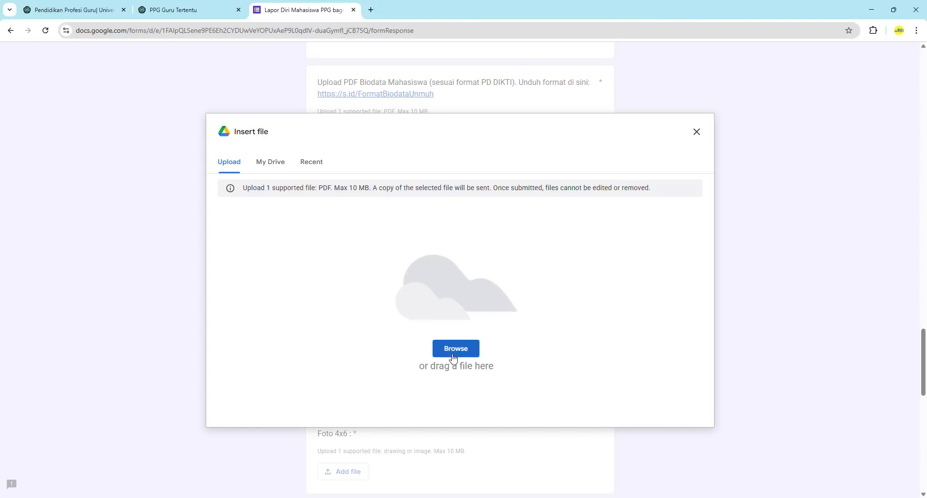
pyautogui.click(452, 352)
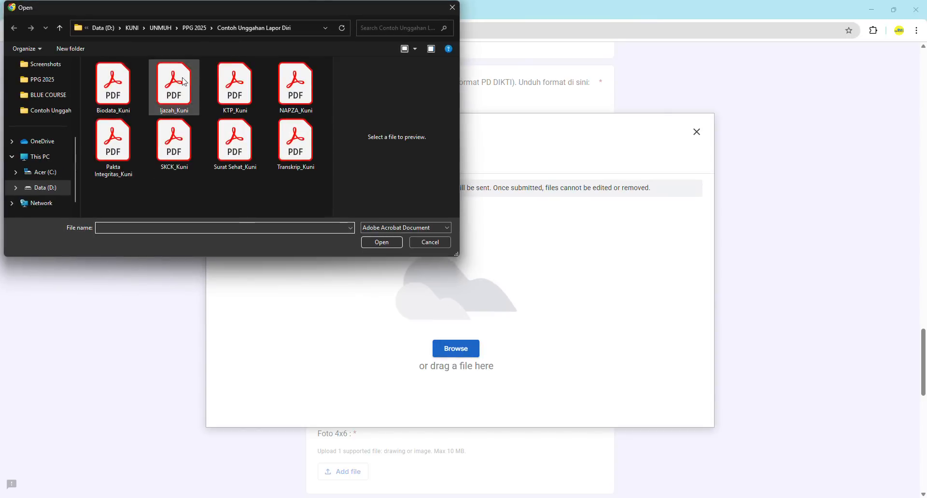
pyautogui.click(173, 89)
pyautogui.click(375, 247)
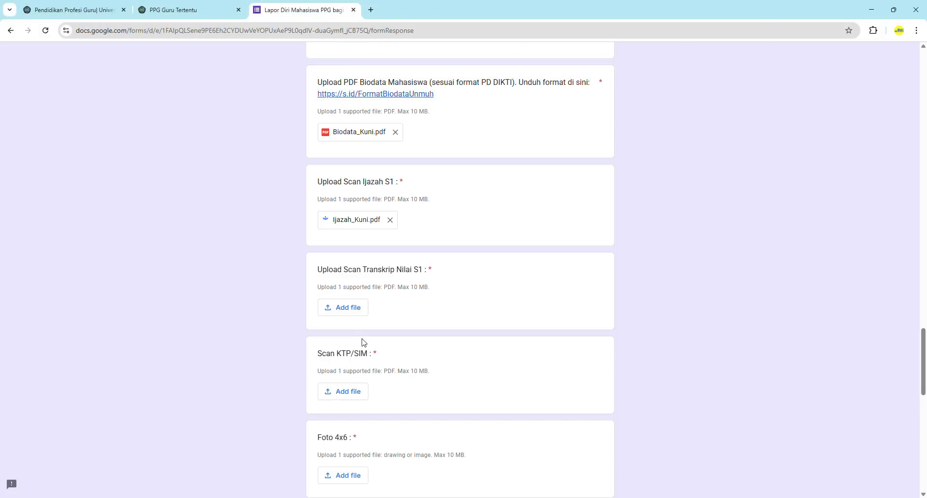
pyautogui.scroll(-2, 267, 346)
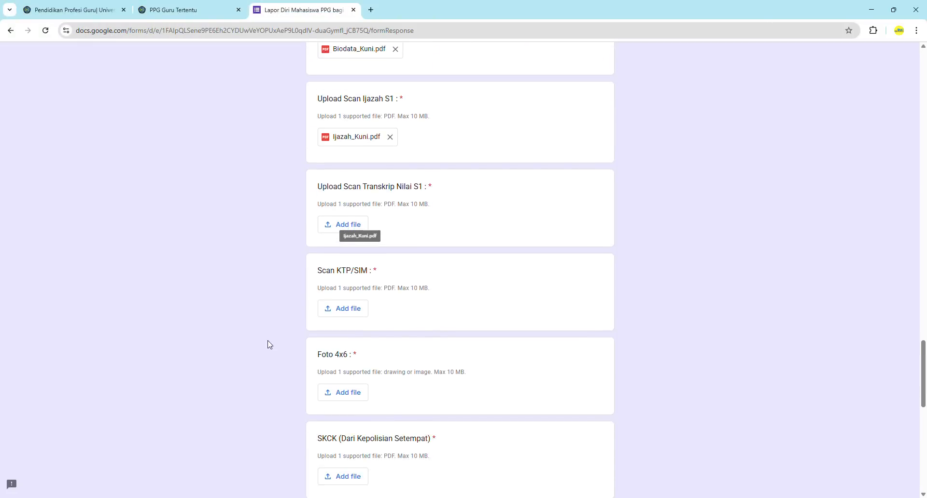
pyautogui.click(347, 226)
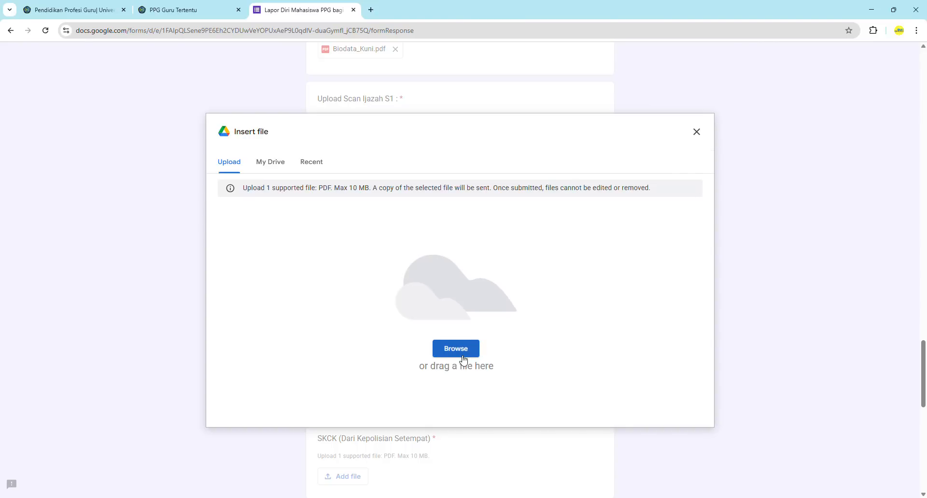
pyautogui.click(457, 350)
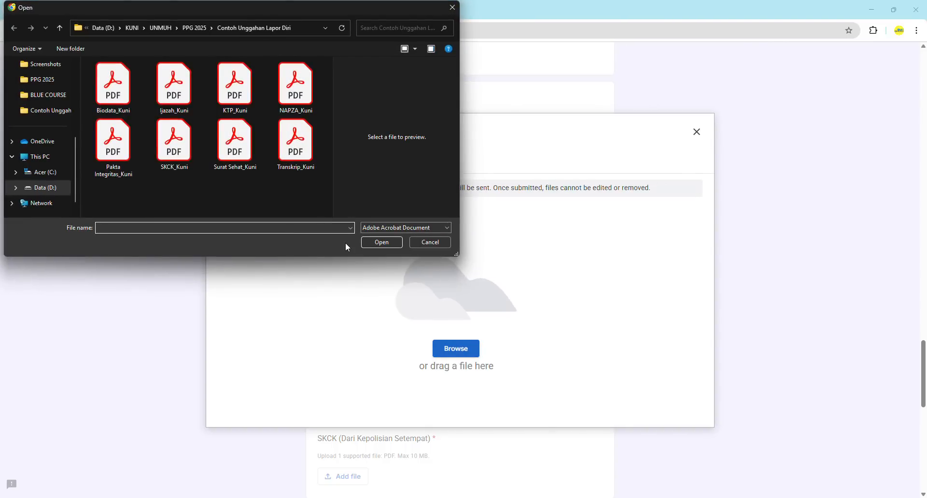
pyautogui.click(309, 147)
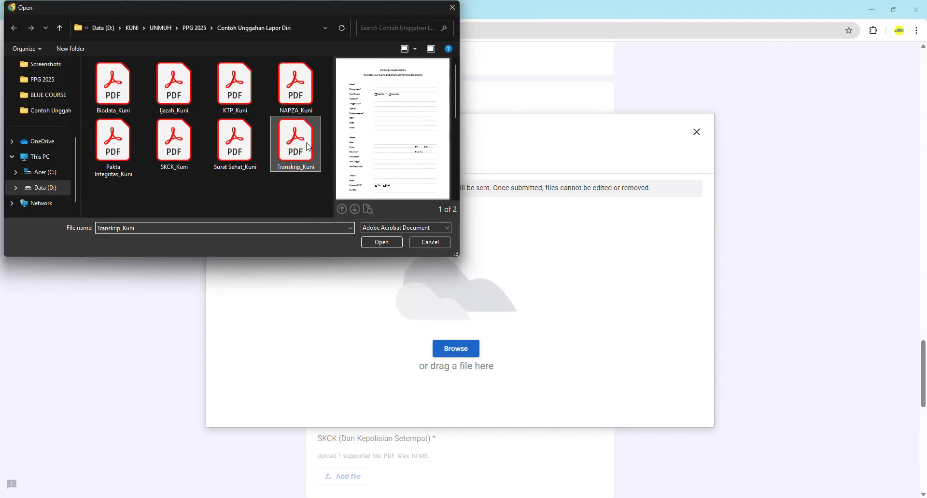
pyautogui.click(383, 244)
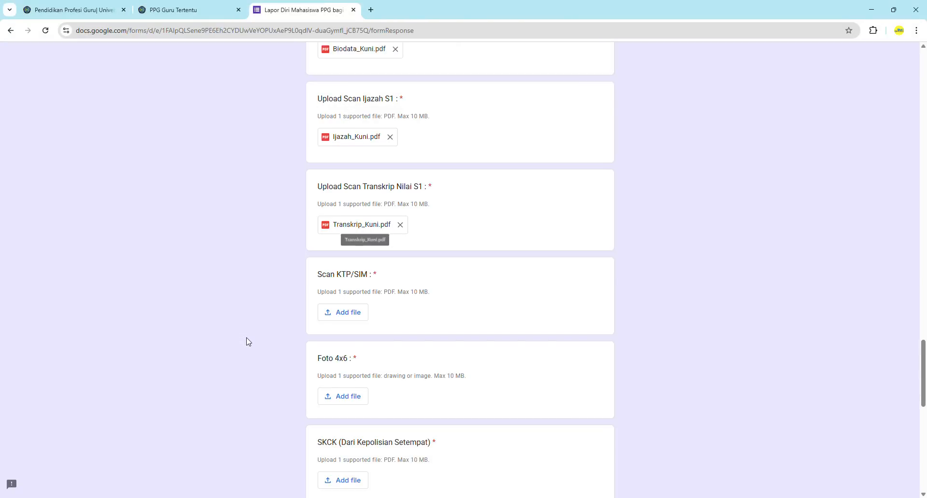
# Upload the KTP PDF to Scan KTP/SIM and the JPG photo to Foto 4x6
pyautogui.scroll(-2, 247, 341)
pyautogui.click(347, 230)
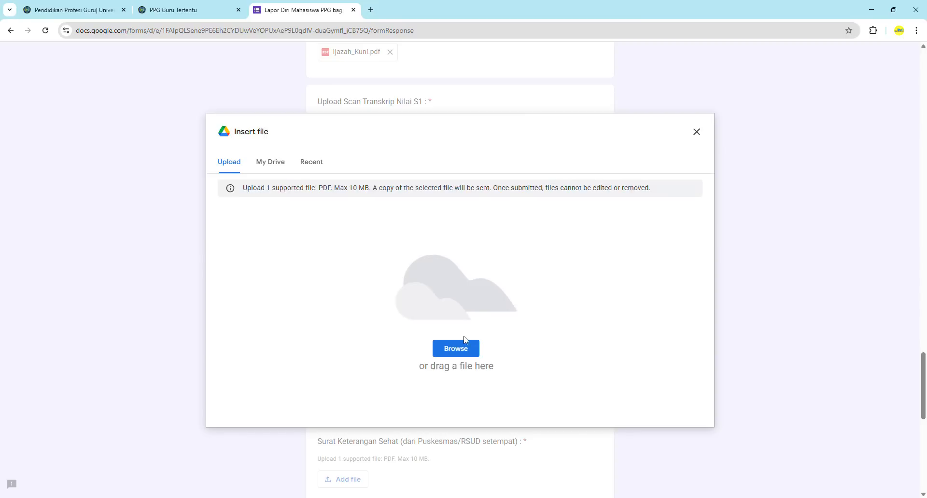
pyautogui.click(456, 349)
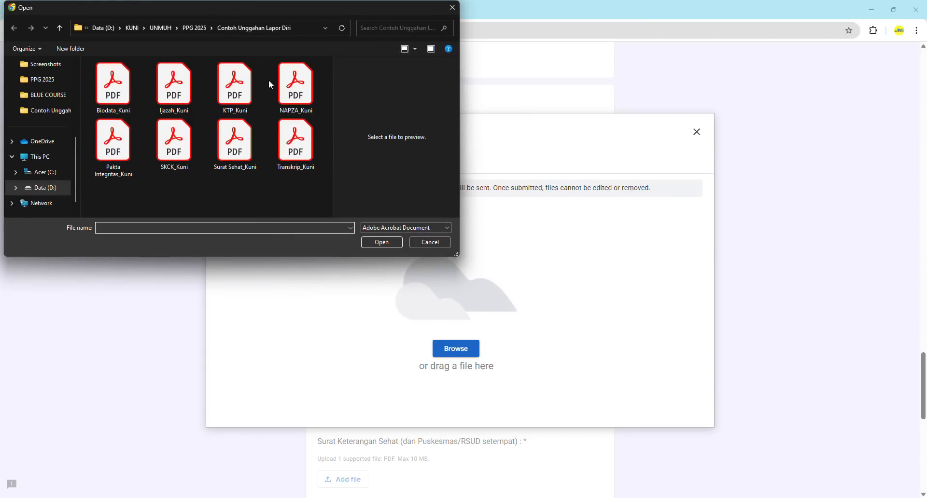
pyautogui.click(235, 87)
pyautogui.click(374, 244)
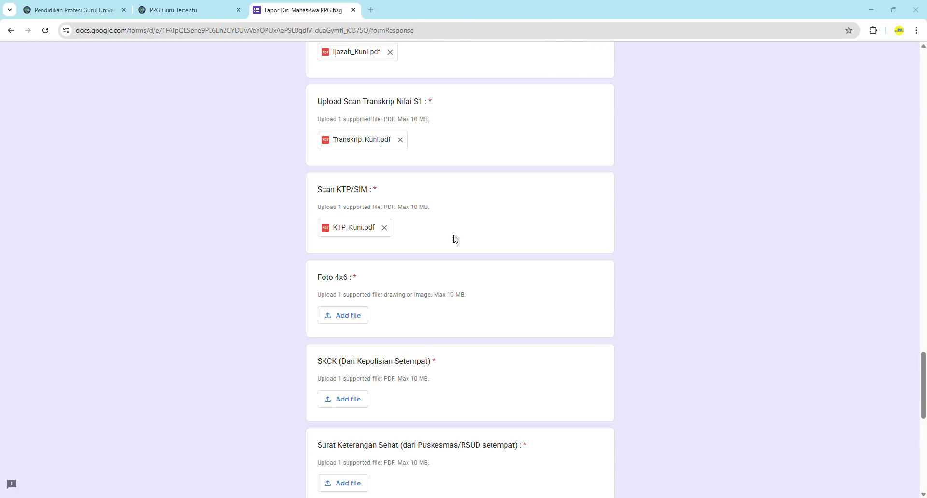
pyautogui.click(346, 317)
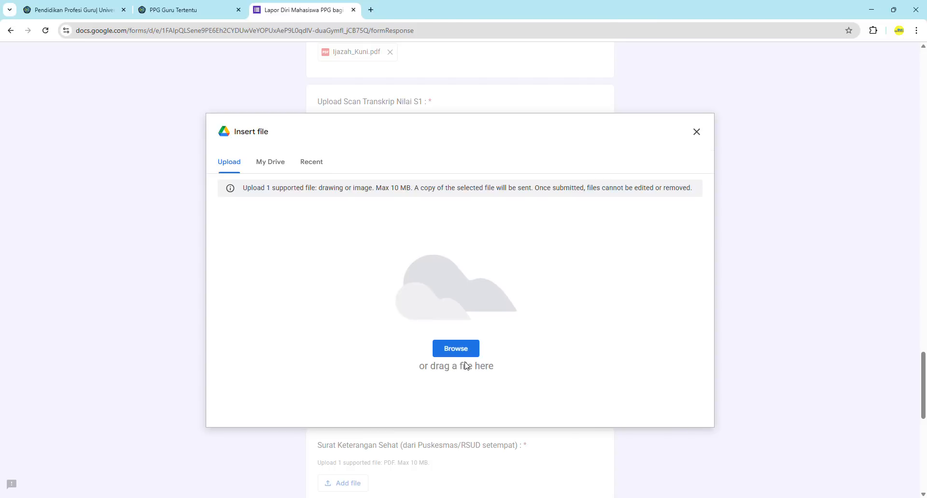
pyautogui.click(456, 351)
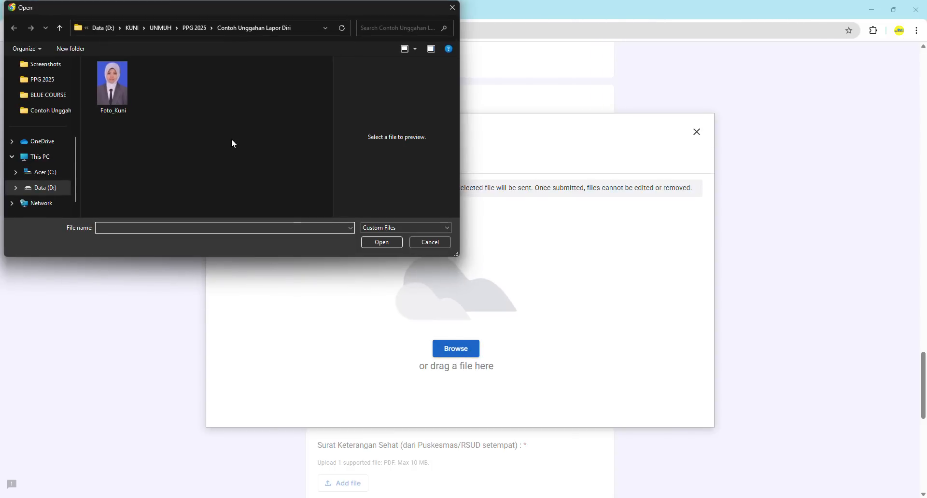
pyautogui.click(121, 99)
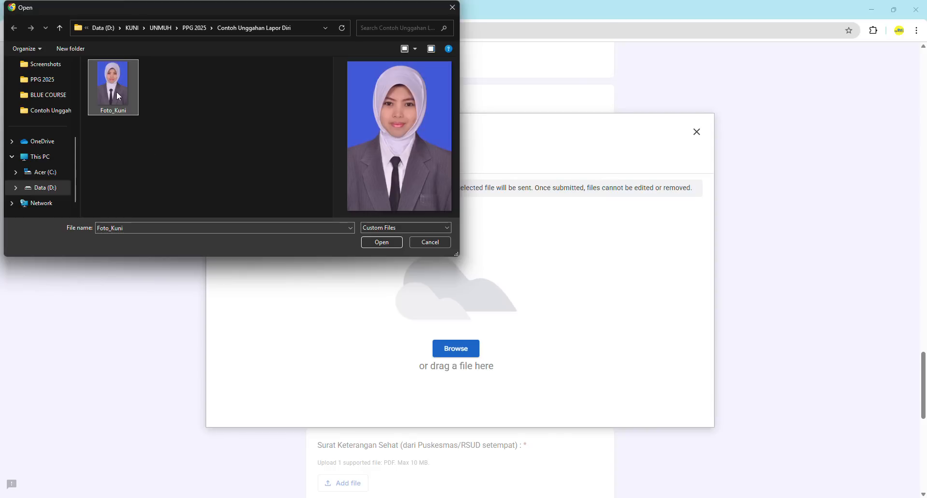
pyautogui.click(382, 243)
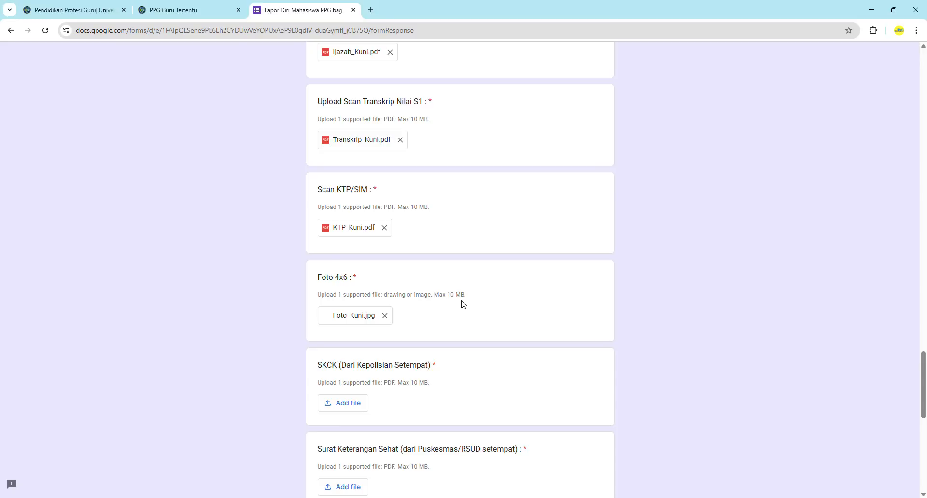
pyautogui.scroll(-3, 302, 371)
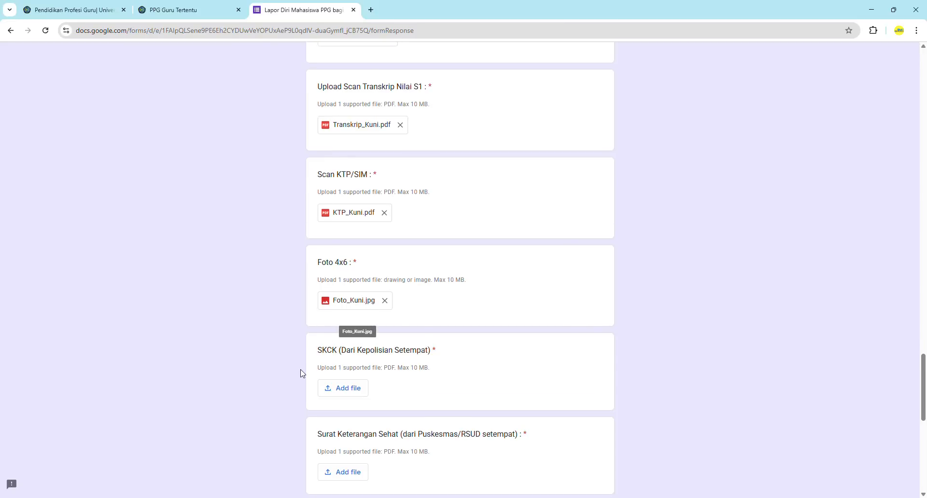
# Upload the SKCK PDF to the SKCK question
pyautogui.scroll(-2, 302, 373)
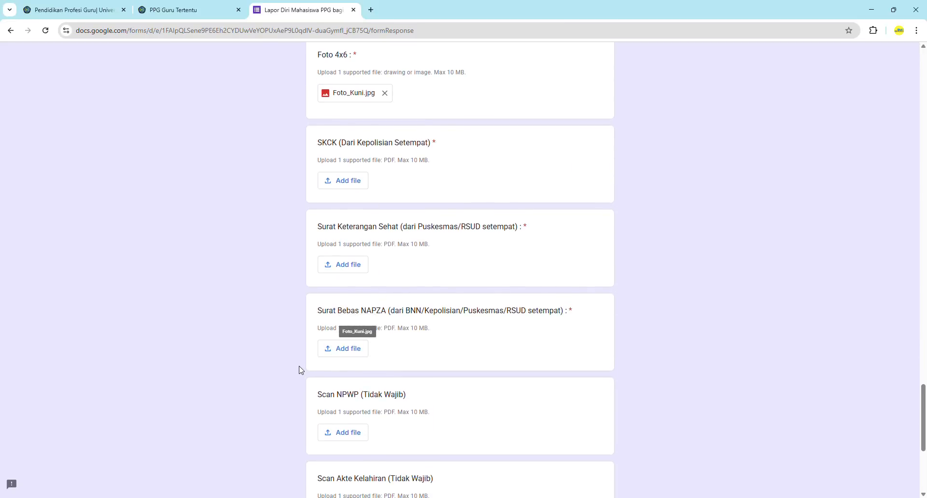
pyautogui.click(344, 181)
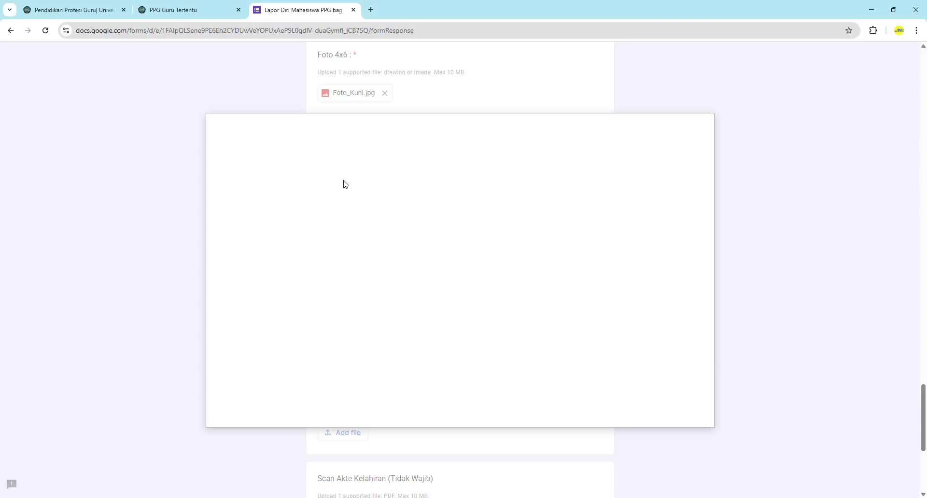
pyautogui.click(468, 355)
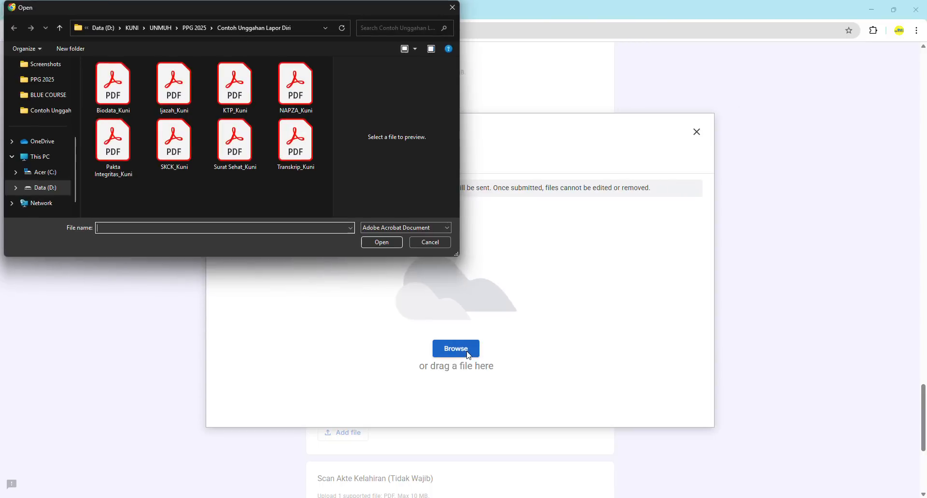
pyautogui.click(174, 162)
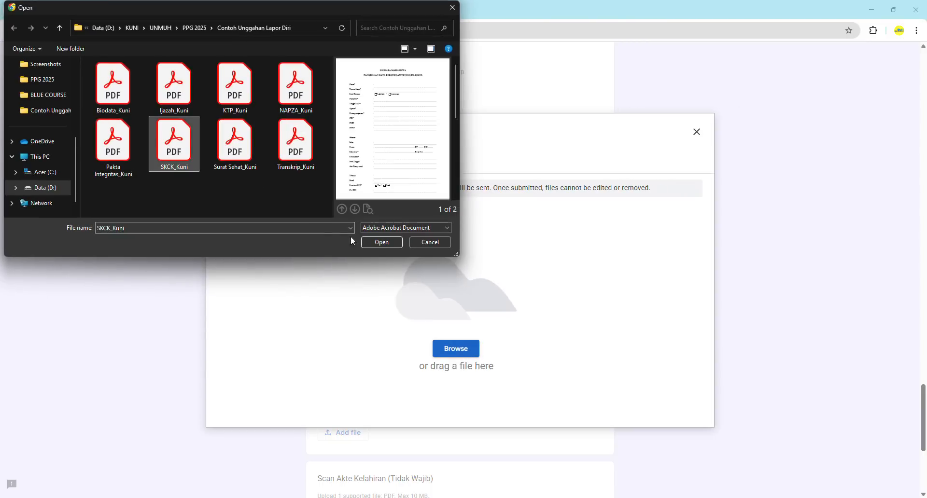
pyautogui.click(374, 244)
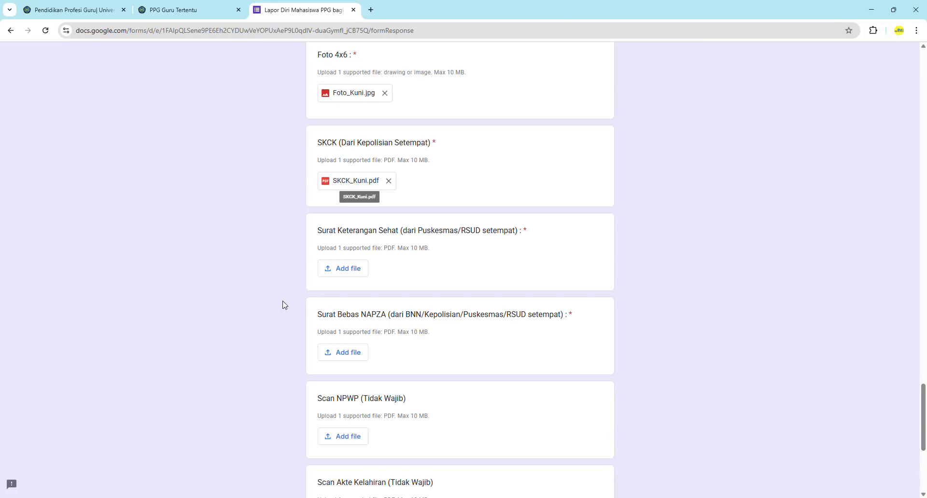
# Upload the Surat Sehat PDF and NAPZA PDF to the health certificate and NAPZA questions
pyautogui.scroll(-1, 282, 273)
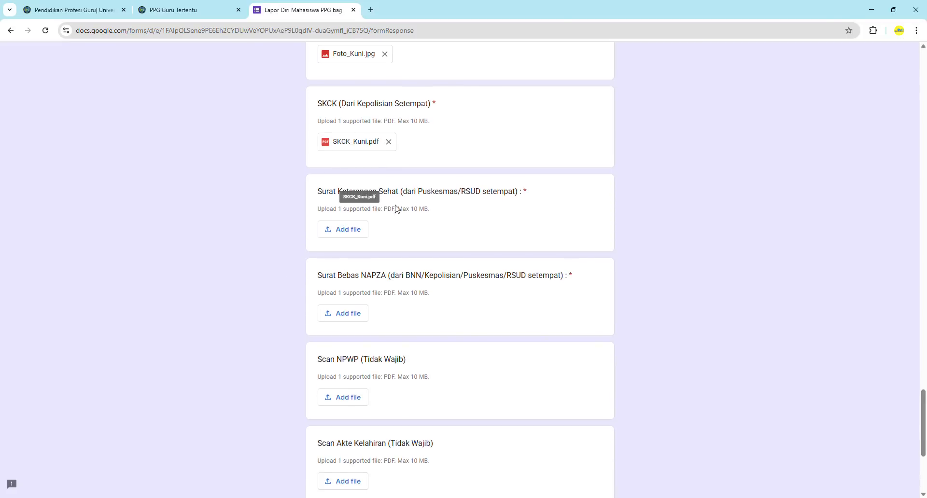
pyautogui.click(351, 233)
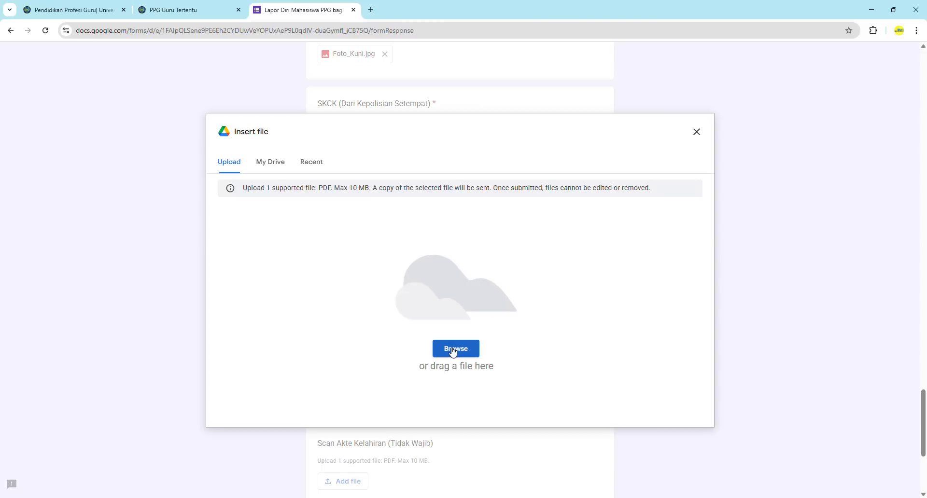
pyautogui.click(451, 348)
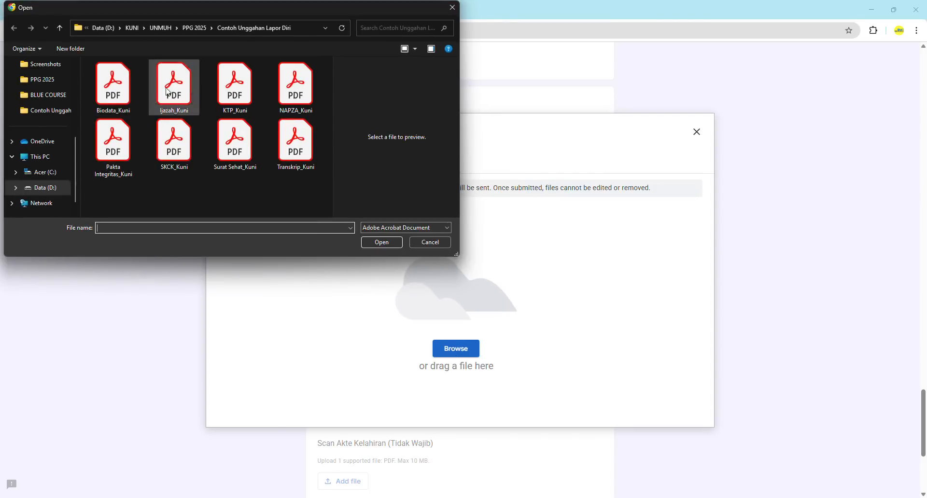
pyautogui.click(235, 145)
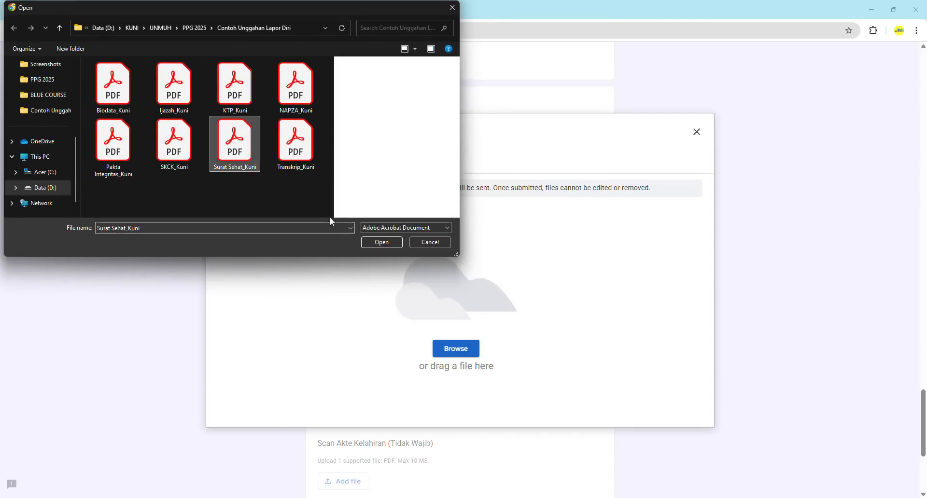
pyautogui.click(381, 243)
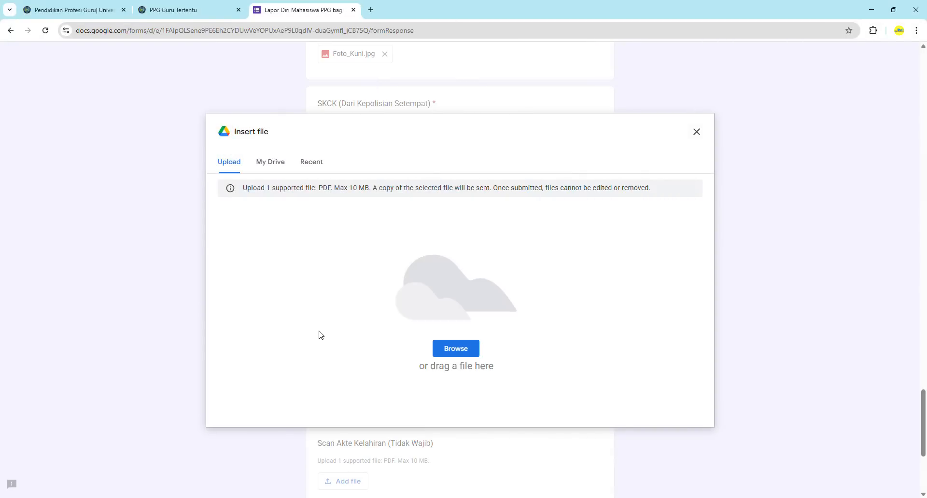
pyautogui.scroll(-2, 318, 333)
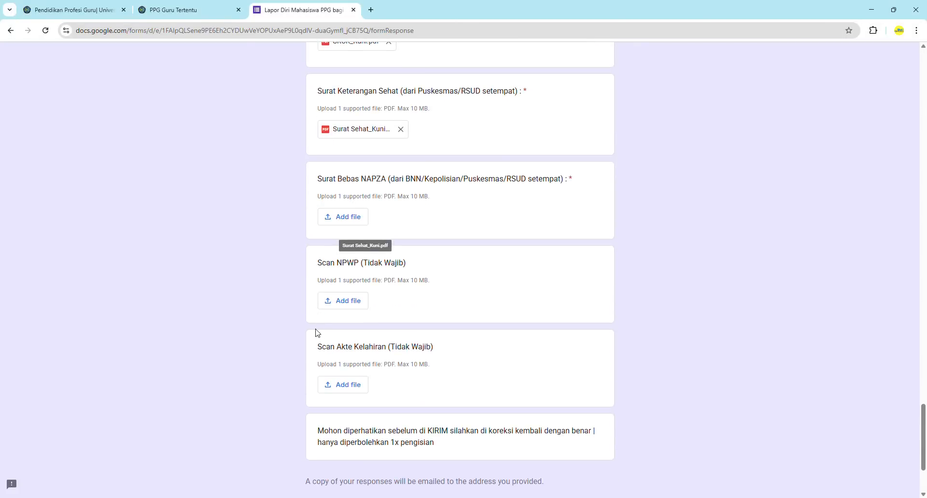
pyautogui.click(349, 217)
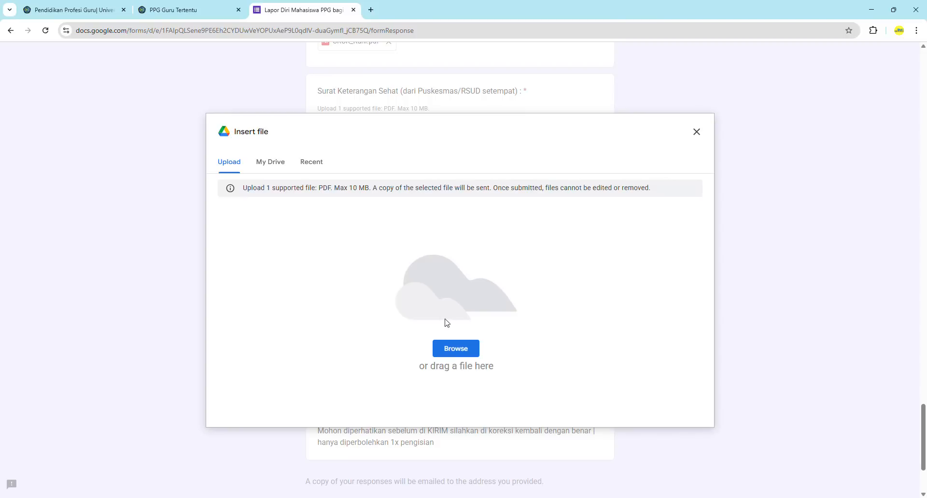
pyautogui.click(451, 348)
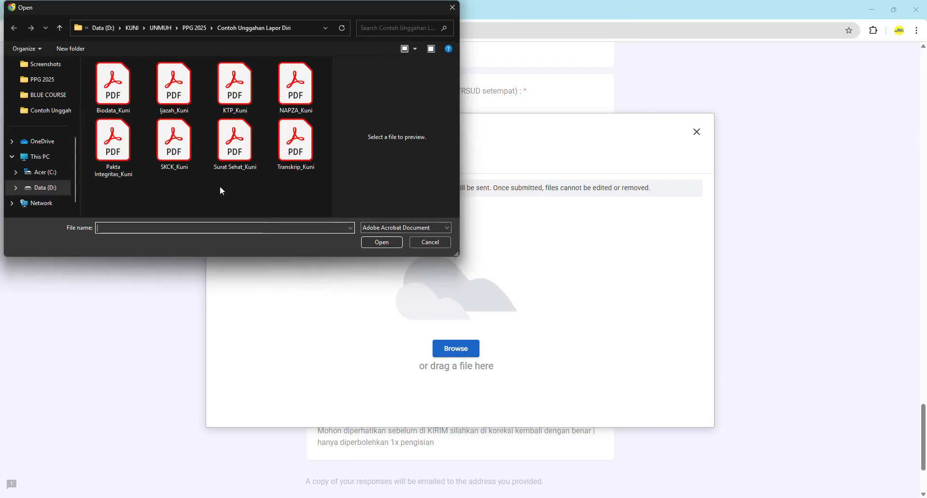
pyautogui.click(298, 96)
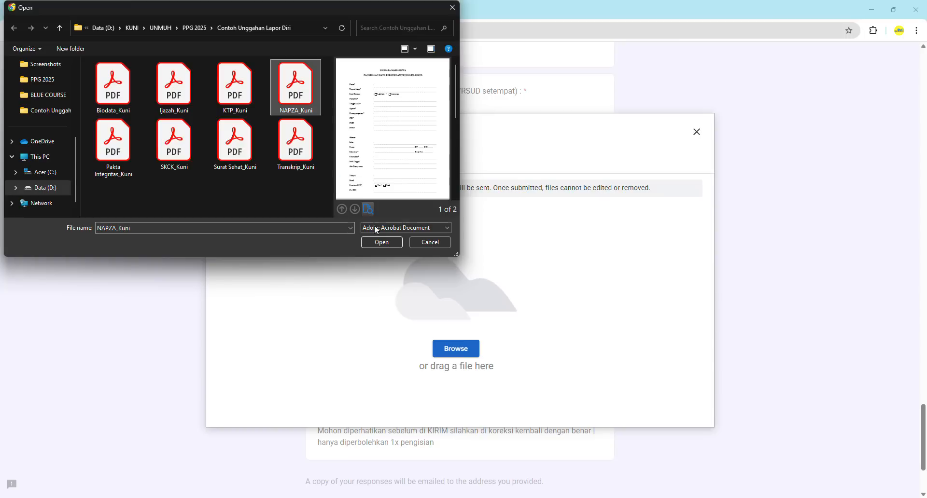
pyautogui.click(378, 243)
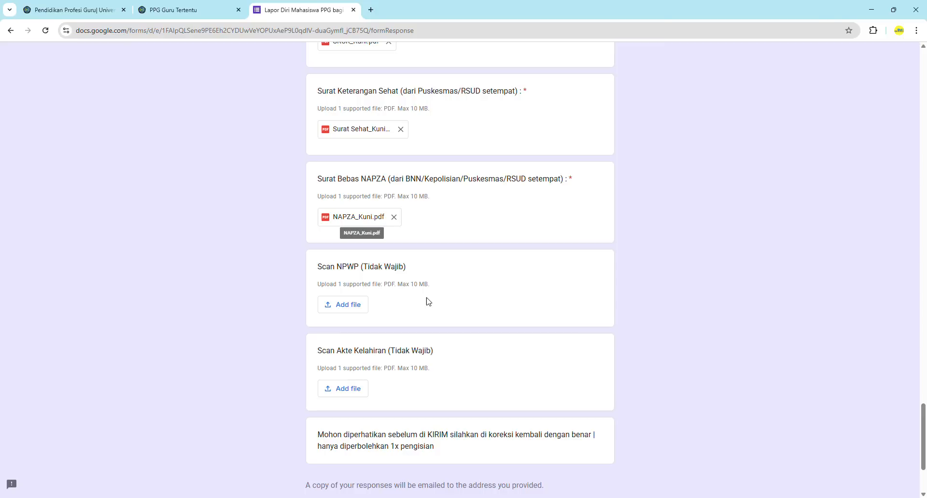
pyautogui.scroll(-1, 255, 306)
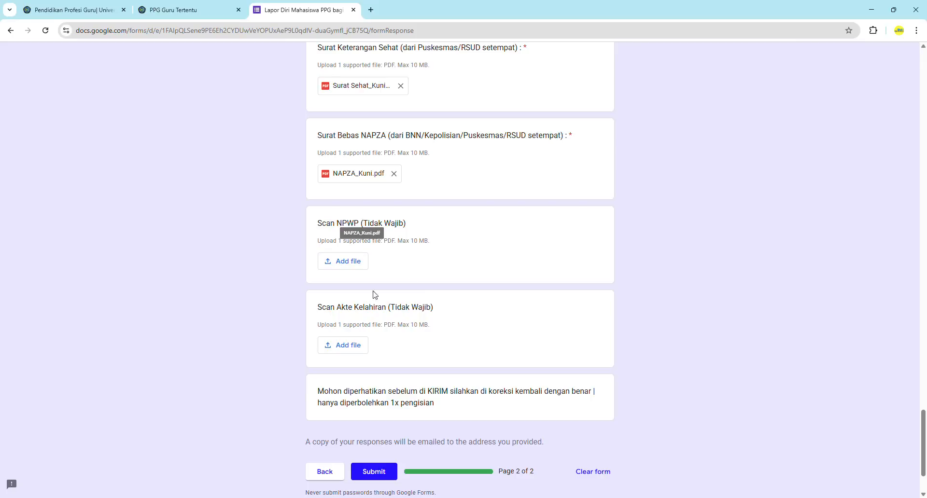
pyautogui.scroll(-2, 401, 333)
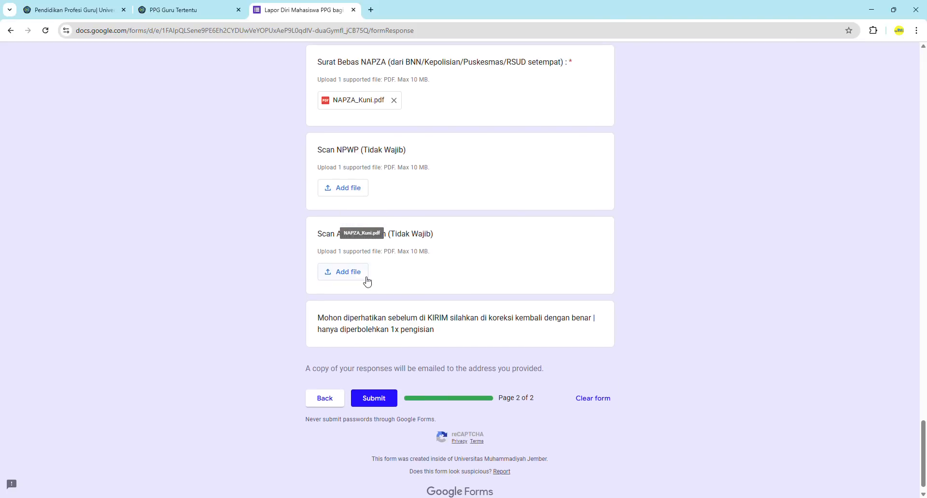
pyautogui.scroll(1, 303, 261)
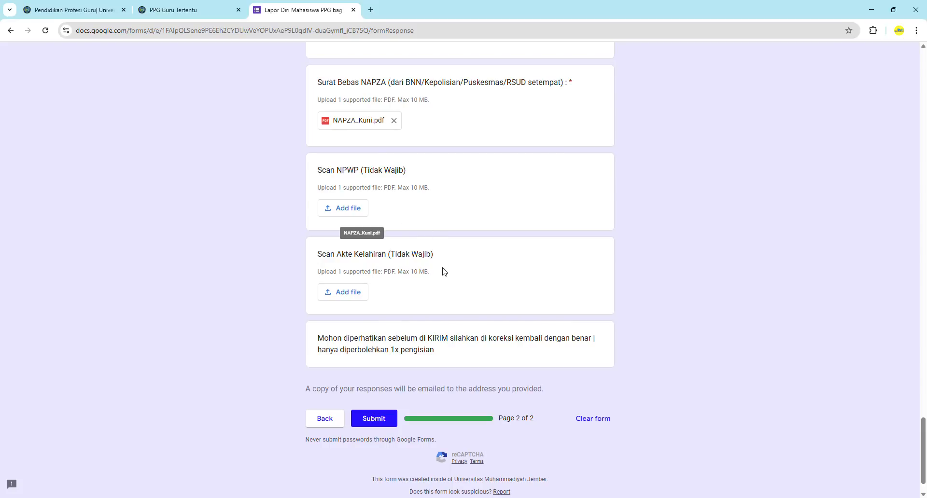
pyautogui.scroll(-1, 334, 337)
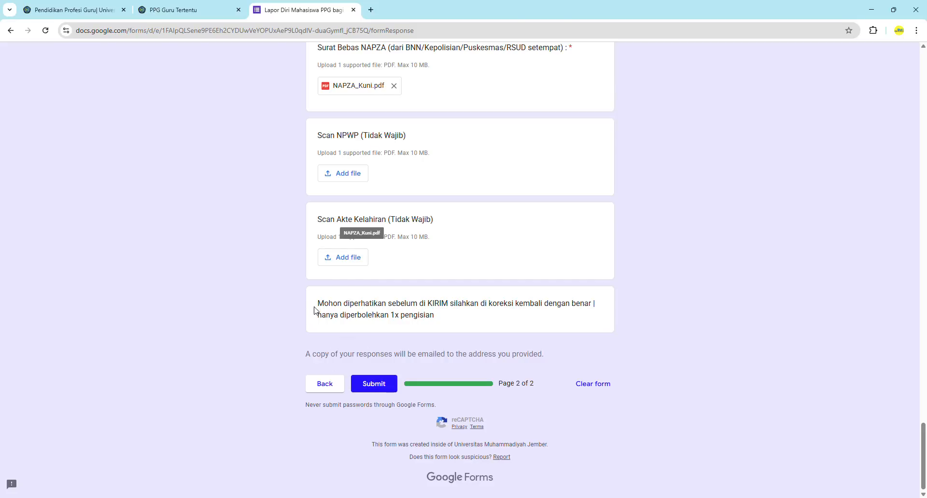
pyautogui.moveTo(318, 305); pyautogui.dragTo(453, 316)
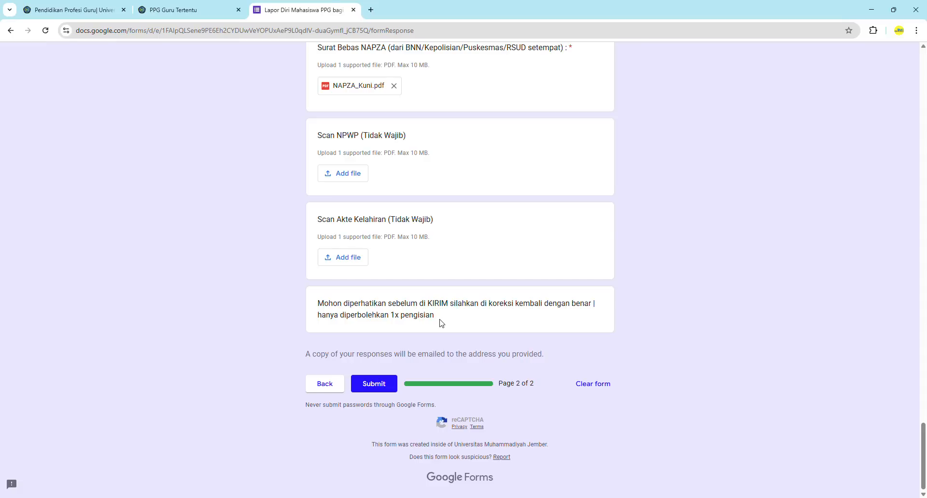
pyautogui.moveTo(340, 316); pyautogui.dragTo(445, 316)
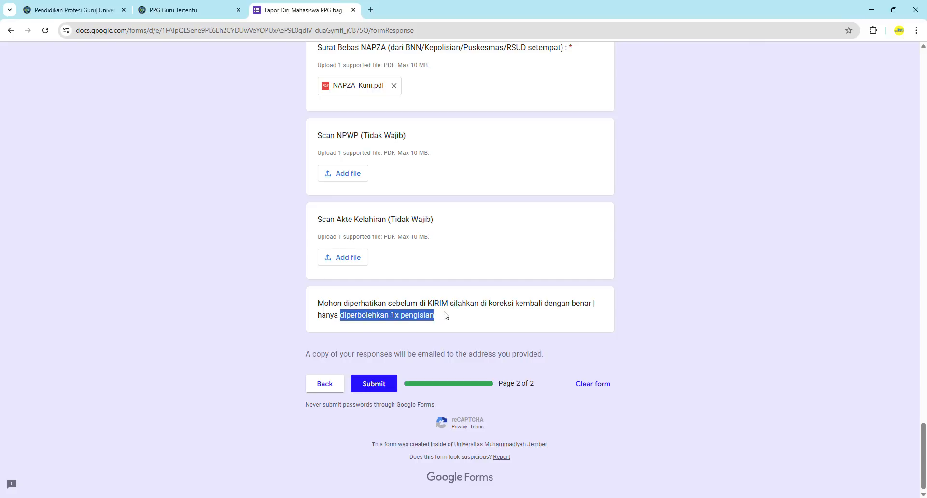
pyautogui.click(446, 316)
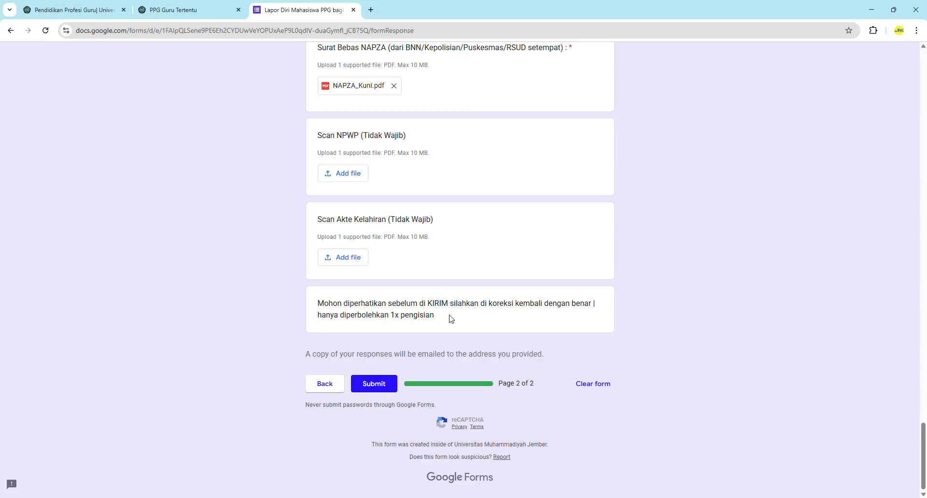
# Submit the completed Lapor Diri response
pyautogui.click(376, 389)
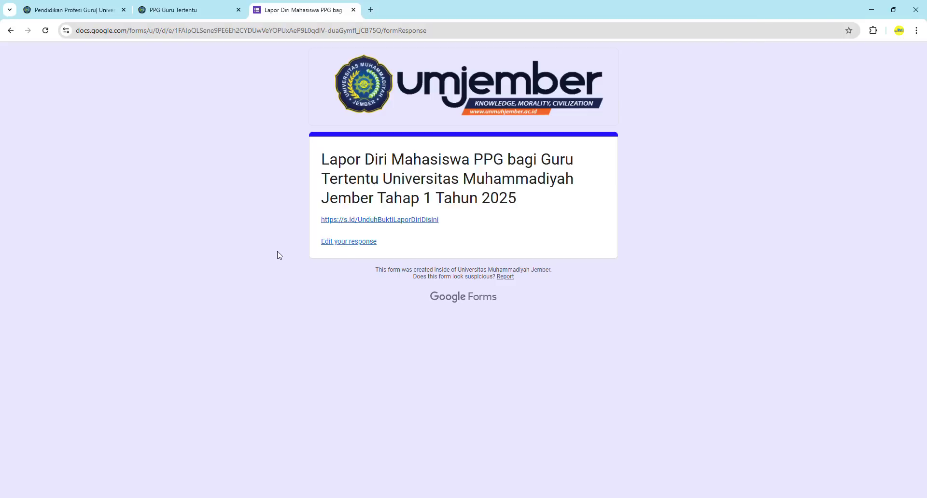
# View the Selamat Lapor Diri.jpg proof image via the s.id link, then return to the form
pyautogui.click(386, 221)
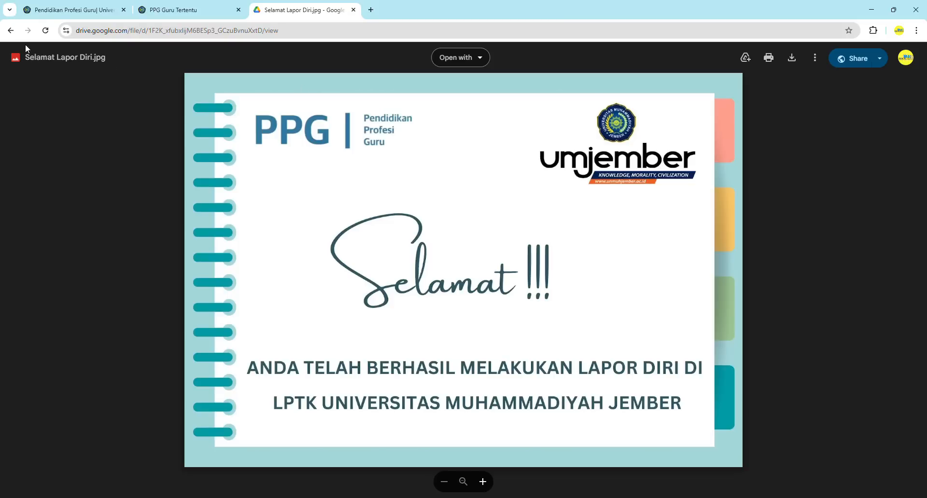
pyautogui.click(11, 30)
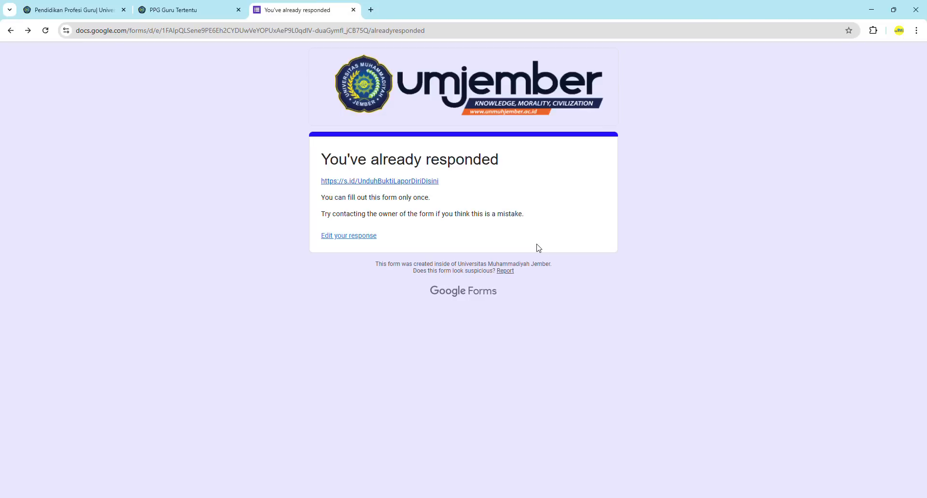
# Close the form tab and scroll the PPG Guru Tertentu page to the Lapor Diri tutorial video
pyautogui.click(353, 9)
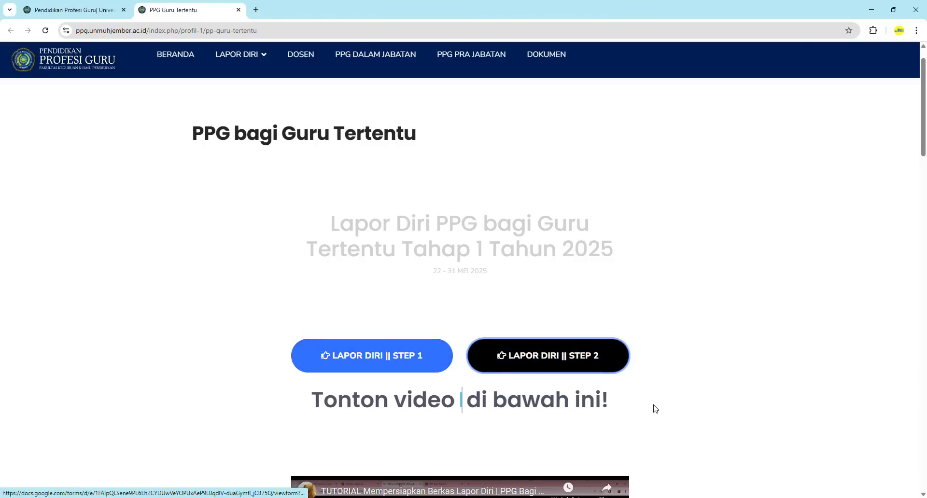
pyautogui.scroll(-12, 655, 409)
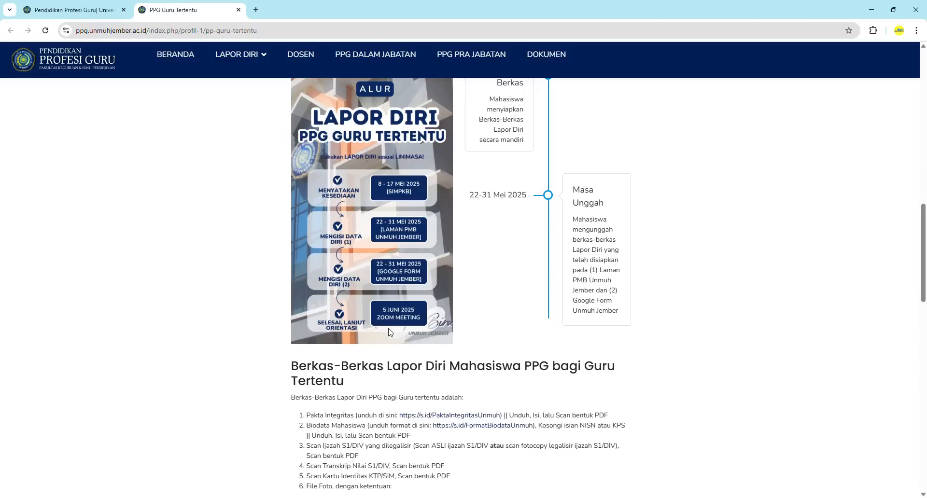
pyautogui.scroll(2, 390, 332)
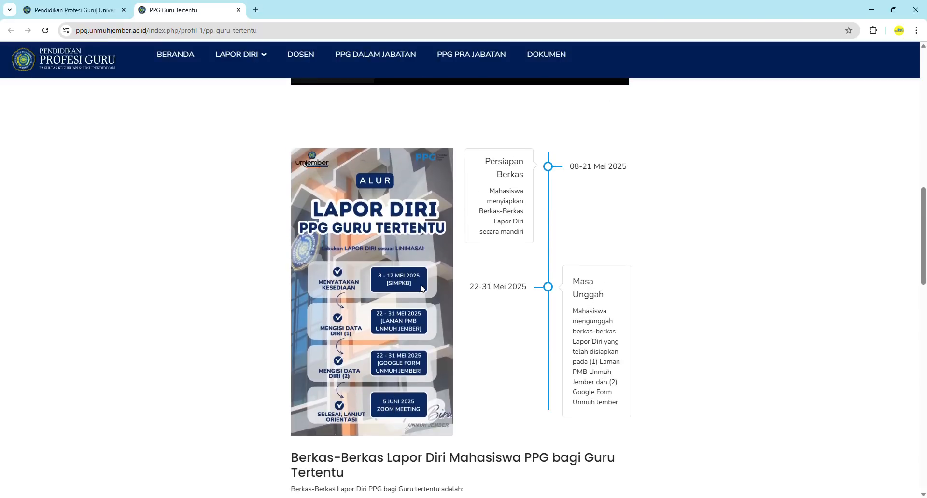
pyautogui.scroll(4, 595, 213)
pyautogui.scroll(2, 595, 212)
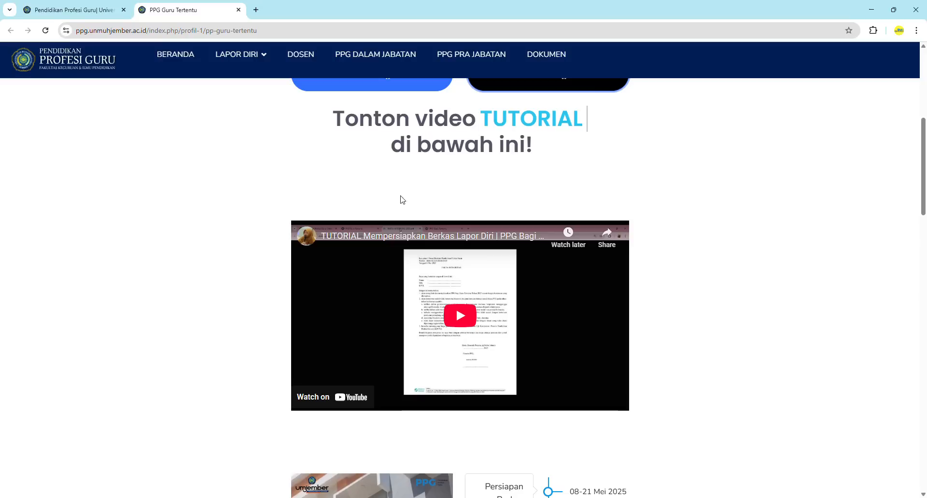